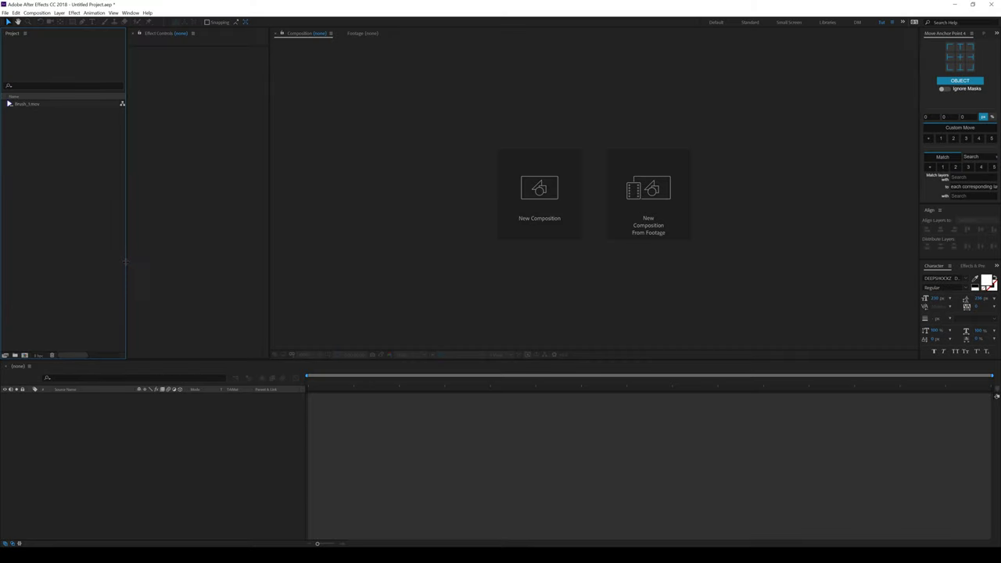
Create a 1920 x 1080 composition named Main with a frame rate of 30 fps
left_click(528, 226)
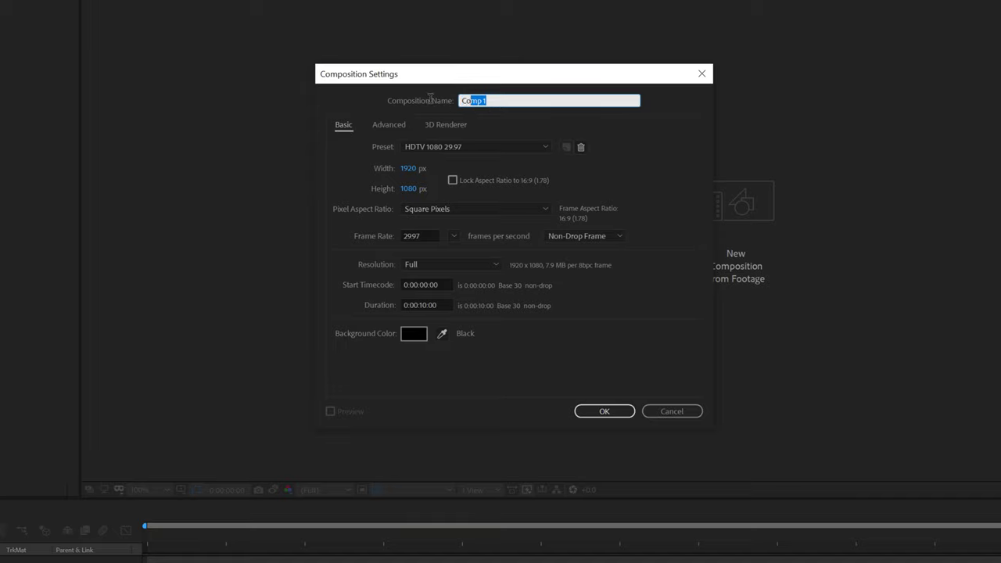
type("Main")
left_click(453, 235)
left_click(473, 349)
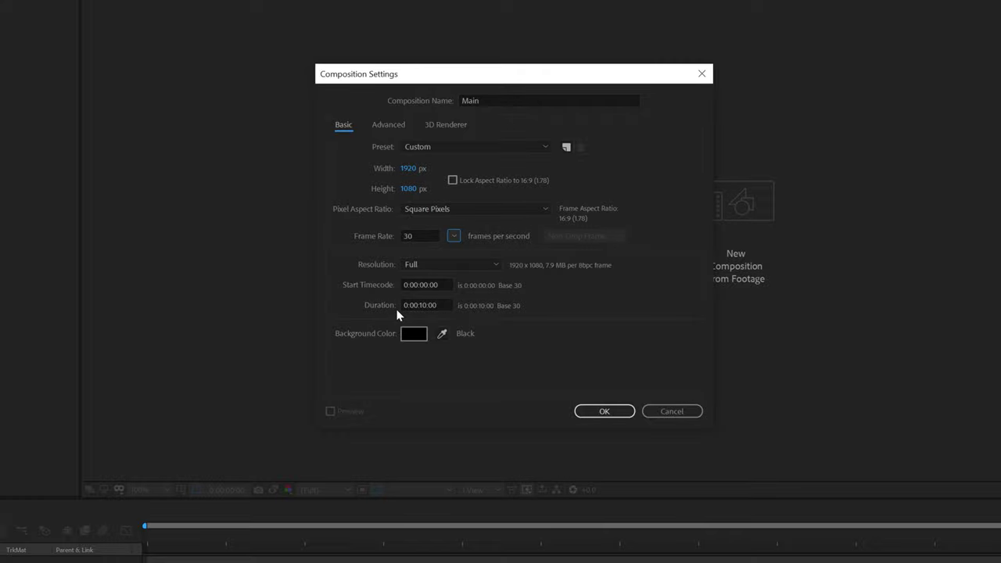
left_click(604, 410)
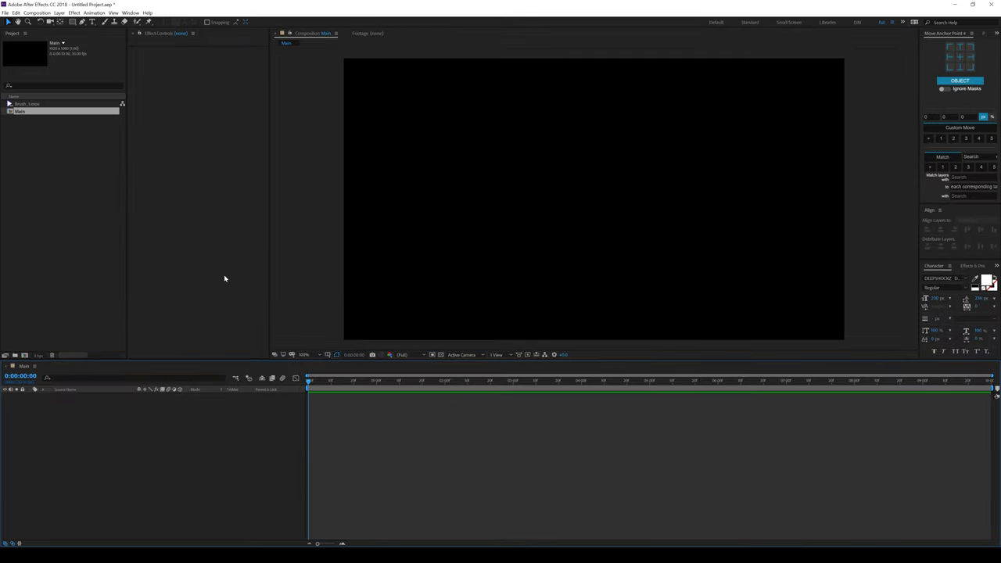
Create another composition named Text with the same 1920 x 1080, 30 fps settings
left_click(25, 354)
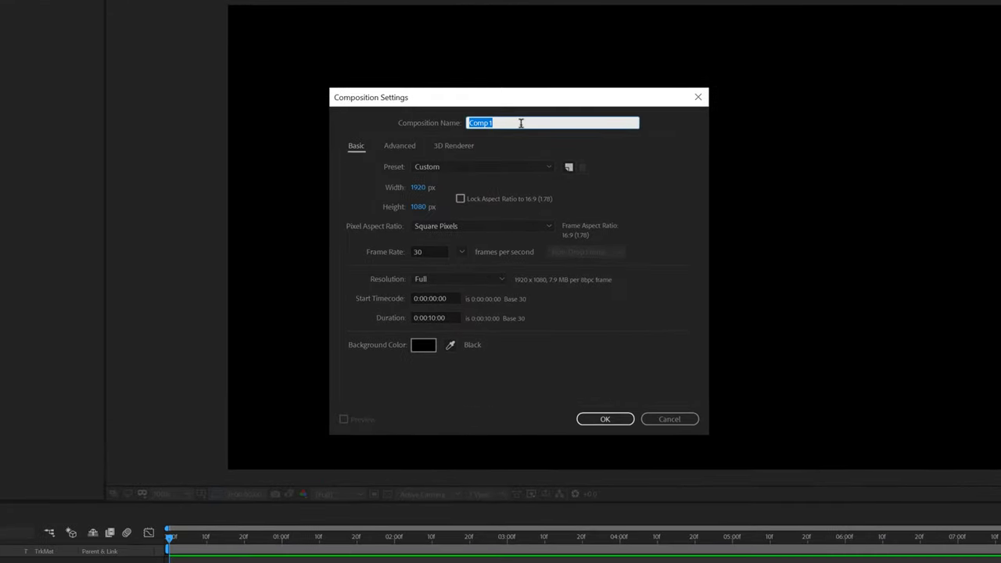
type("Text")
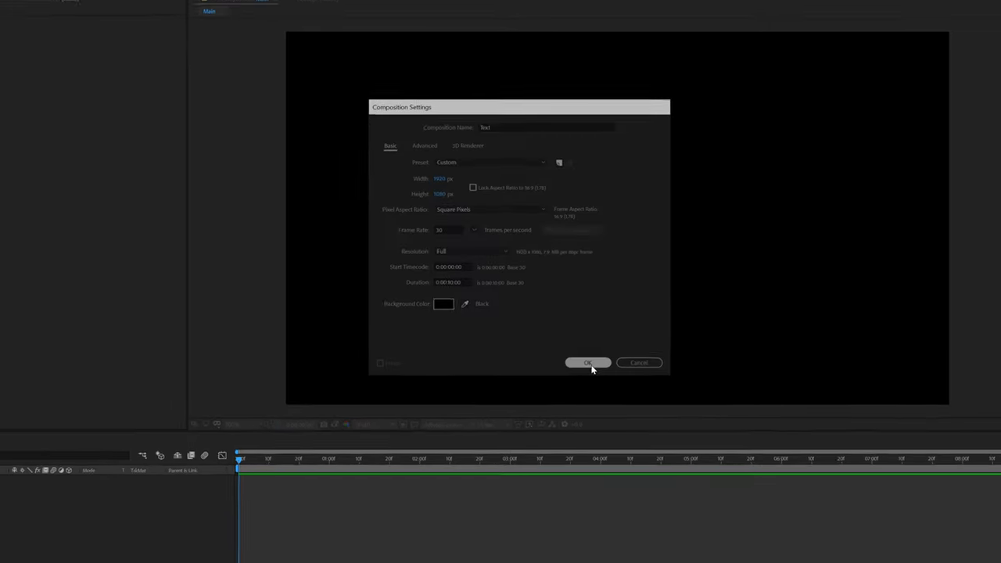
left_click(607, 419)
Add a text layer in the Text composition reading BRUSH on one line and STROKE on the next
left_click(92, 21)
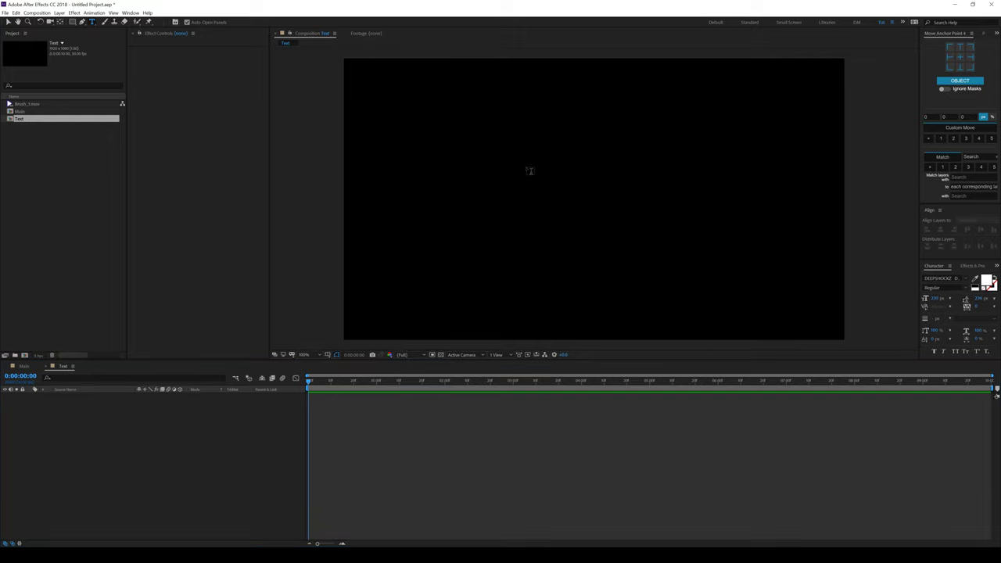
left_click(530, 185)
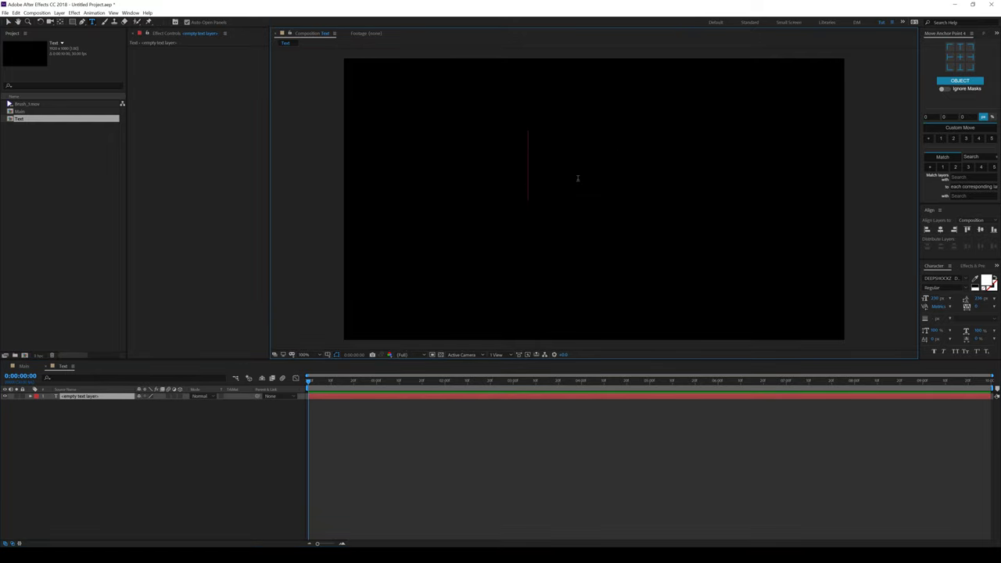
type("BRUSH")
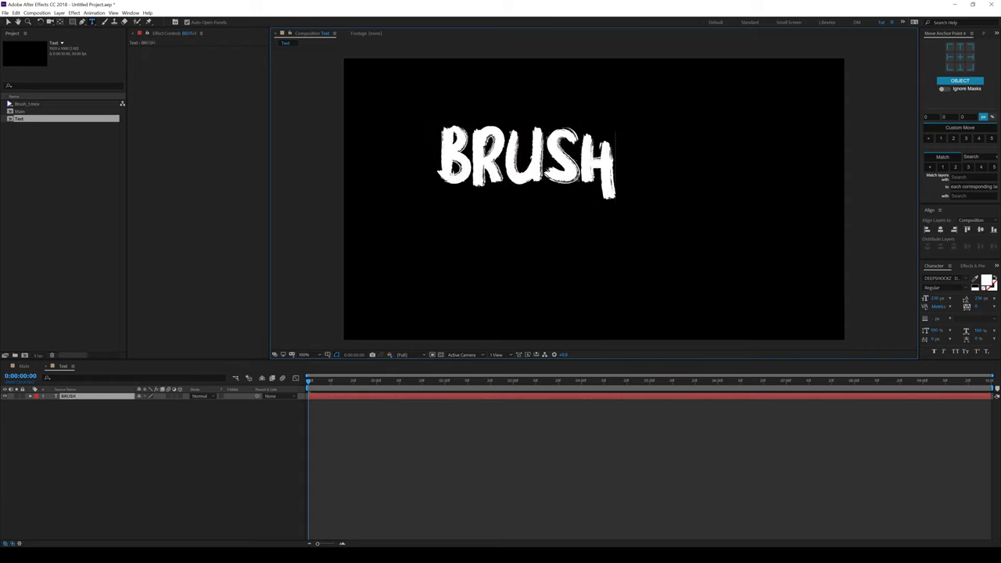
key("Return")
type("STROKE")
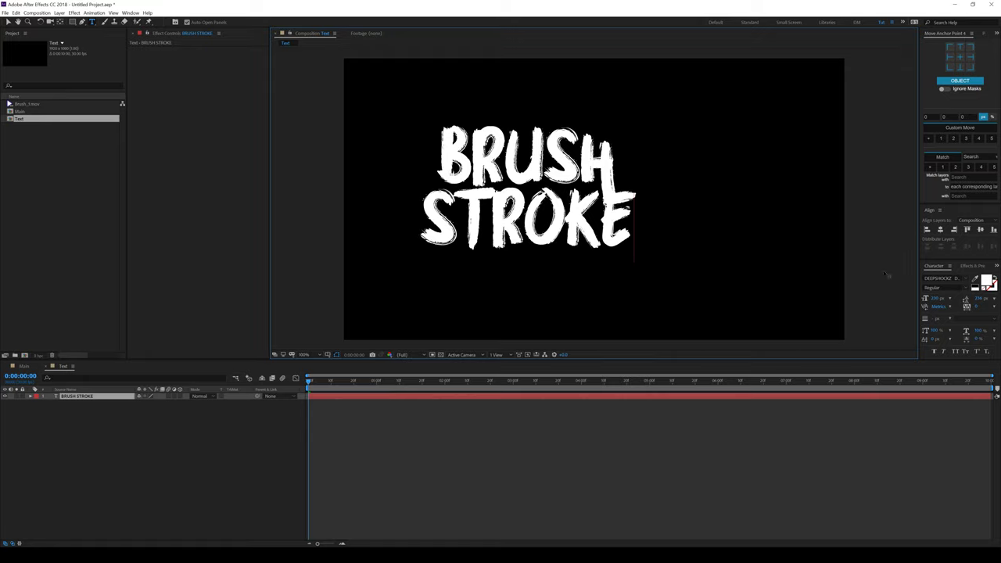
Center the text layer's anchor point and align the layer horizontally and vertically to the composition's center
left_click(9, 23)
left_click(962, 80)
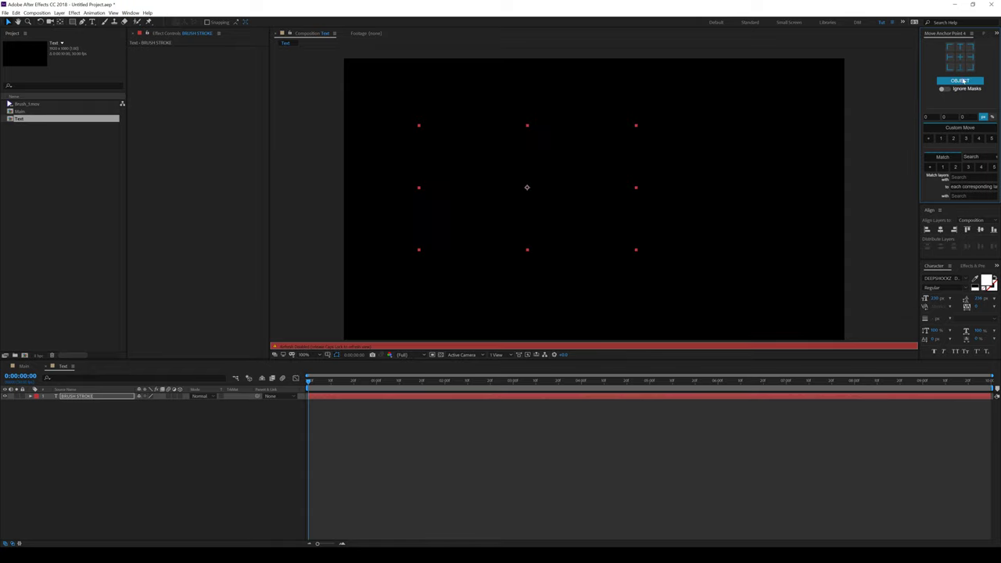
left_click(940, 229)
left_click(979, 229)
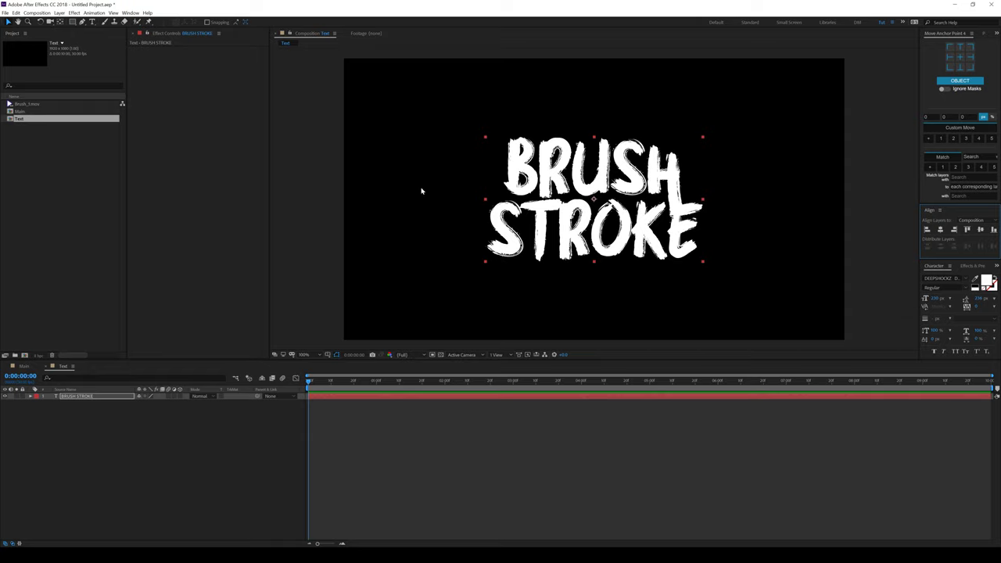
Apply the Transform effect to the BRUSH STROKE text layer and set its Skew to -8
left_click(89, 397)
left_click(971, 268)
left_click(935, 275)
type("tran")
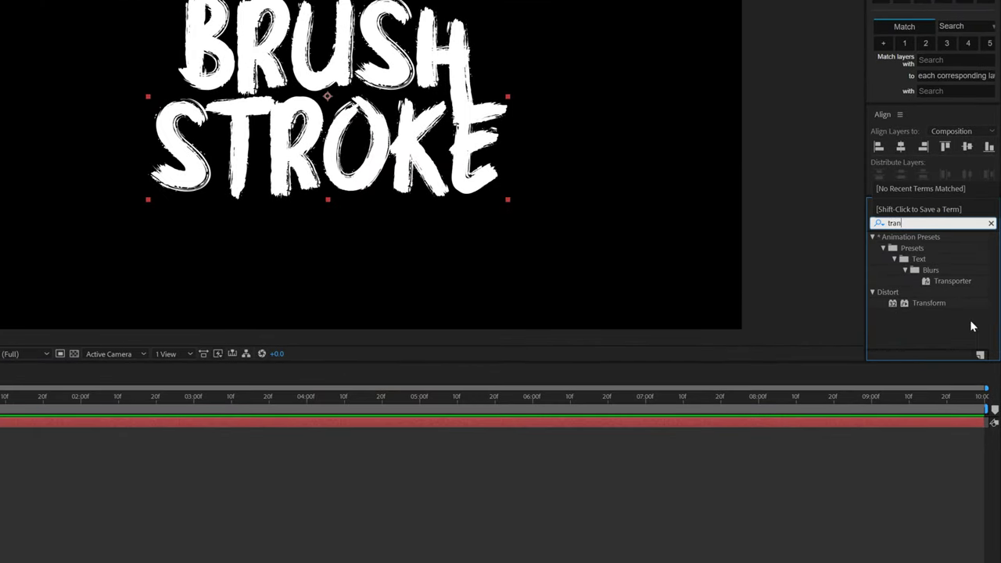
mouse_move(925, 304)
left_mouse_down()
mouse_move(122, 426)
mouse_move(66, 399)
left_mouse_up()
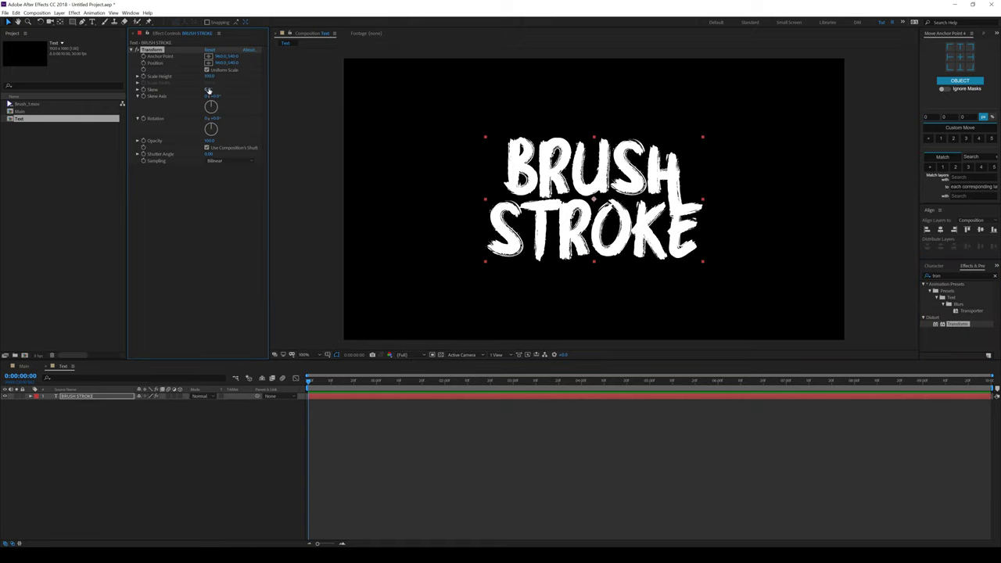
left_click(208, 90)
key("Return")
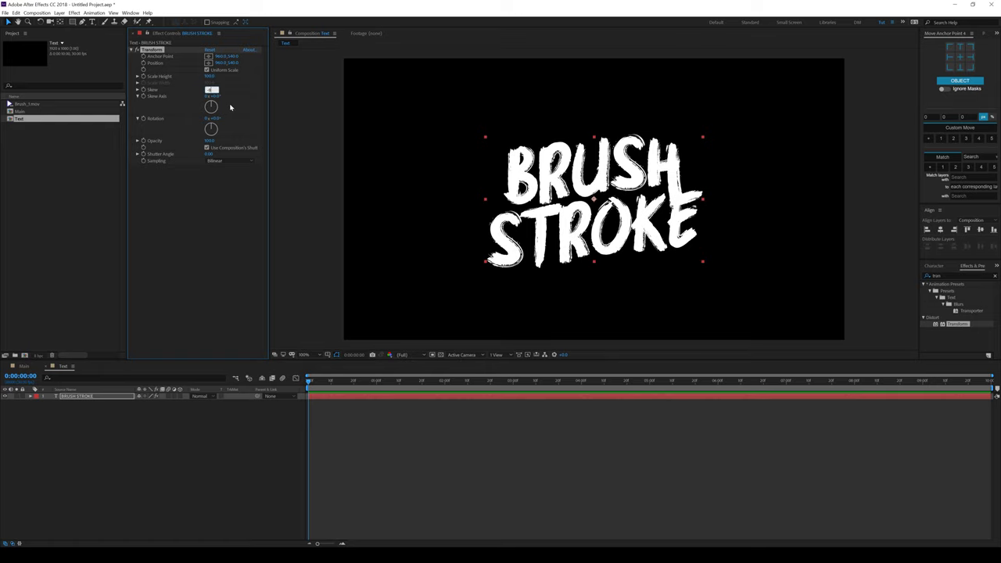
left_click(231, 108)
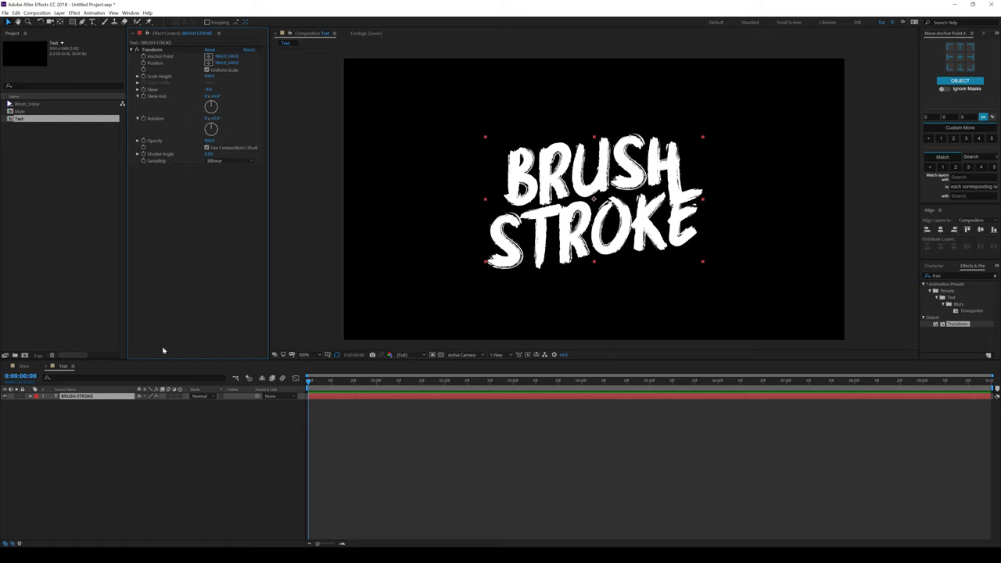
Create a new composition named Mask with the same size, frame rate and duration
left_click(99, 275)
left_click(24, 354)
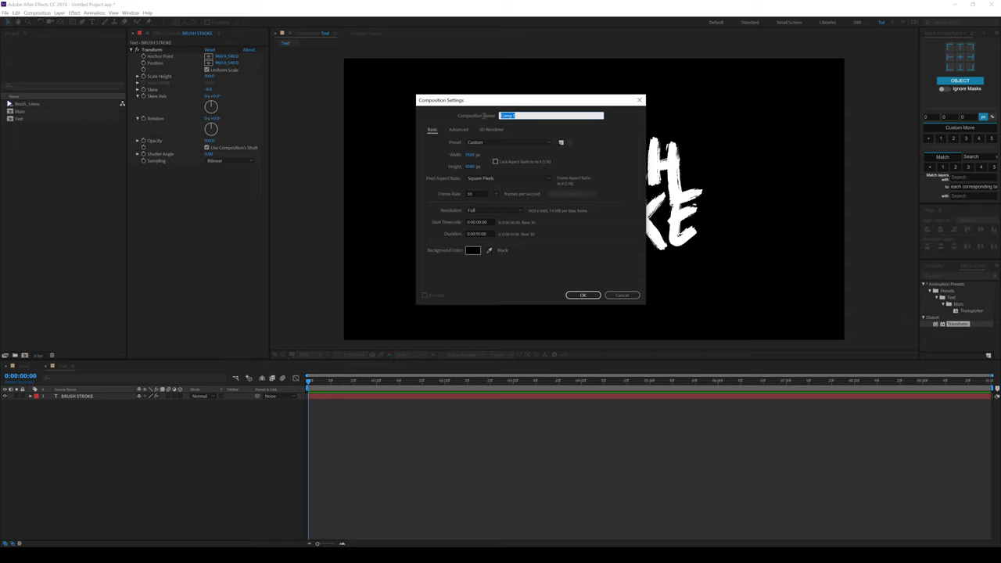
type("Mask")
left_click(580, 294)
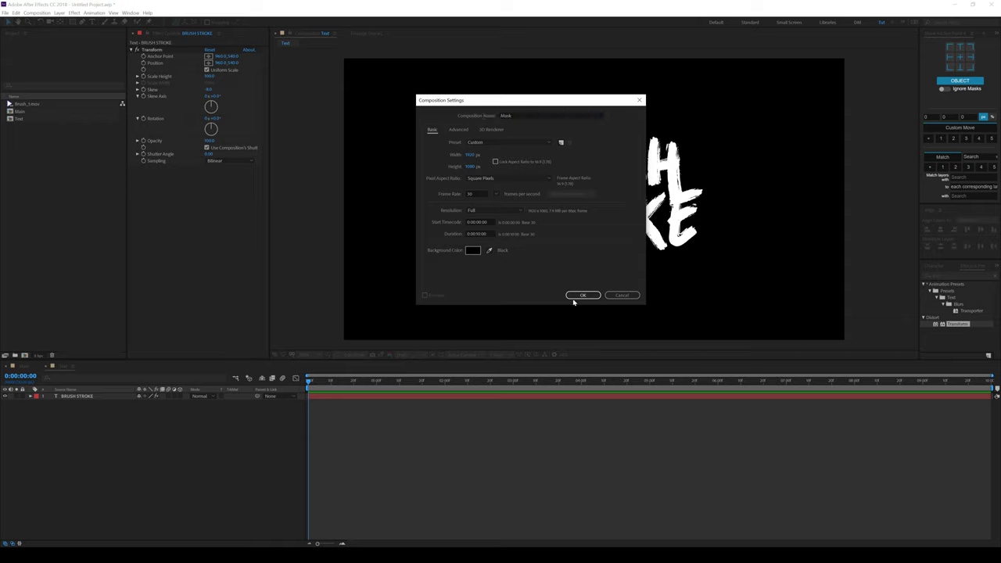
Add a full-frame white rectangle shape layer to the Mask composition and set the rectangle path's height to 250
left_click(71, 22)
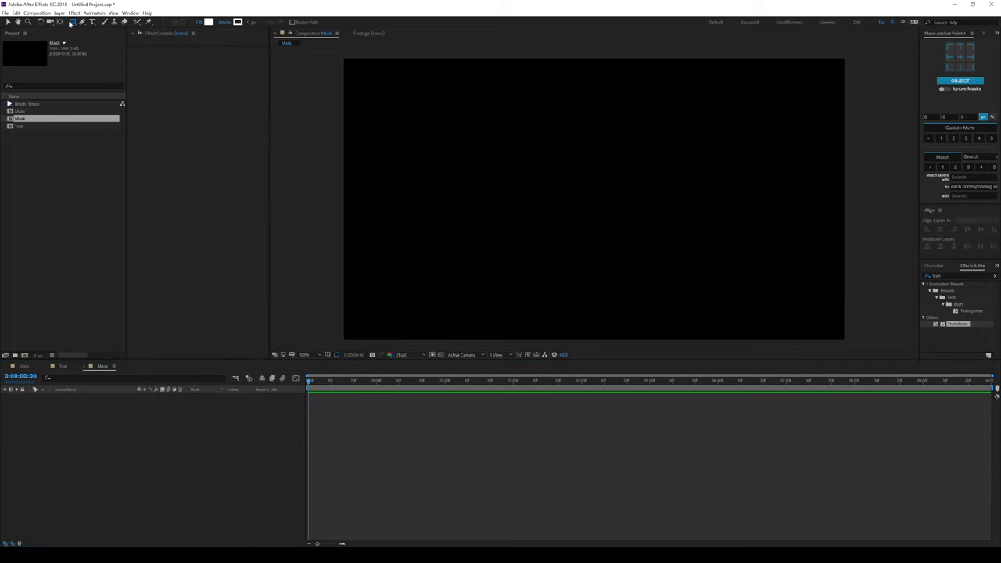
double_click(71, 22)
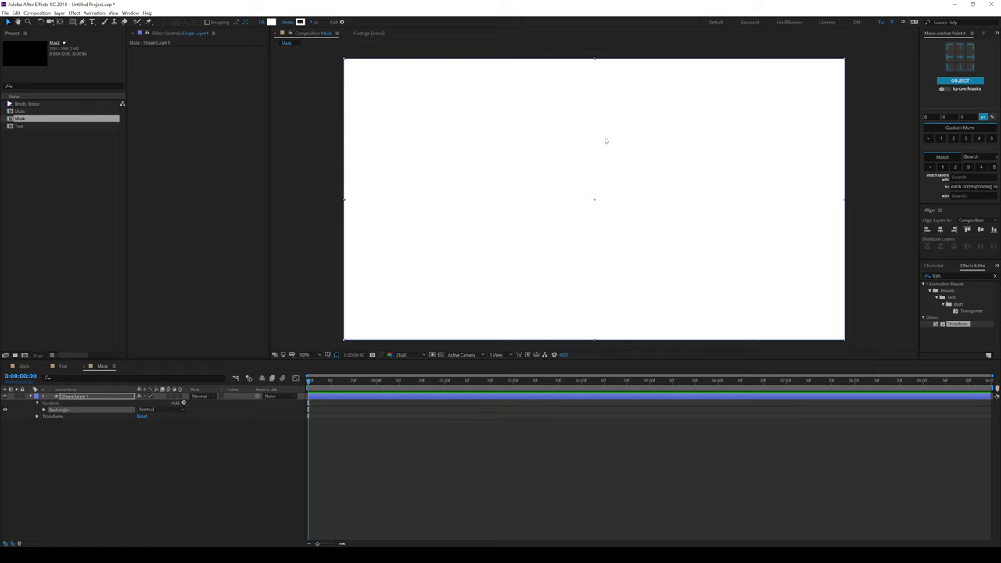
left_click(44, 409)
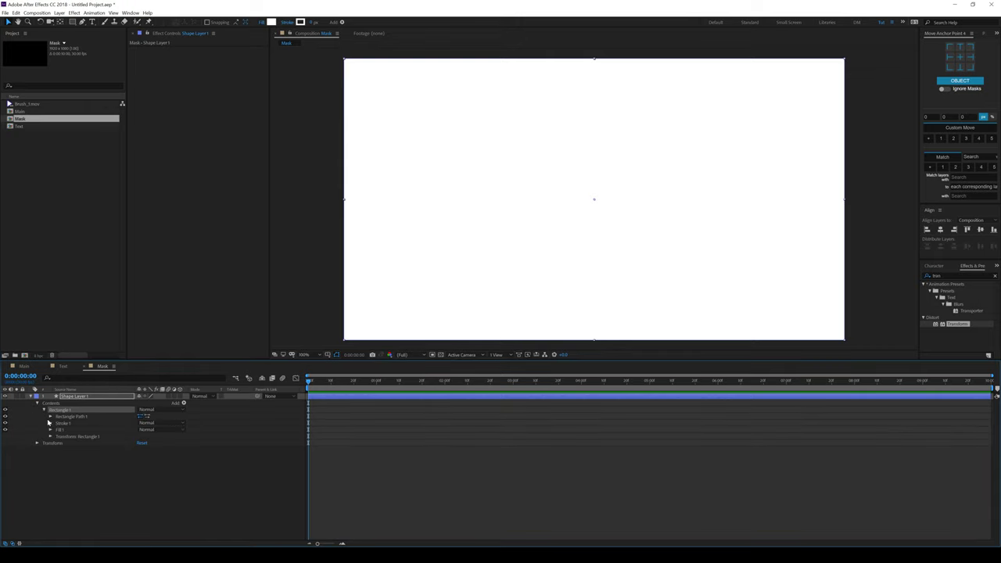
left_click(50, 415)
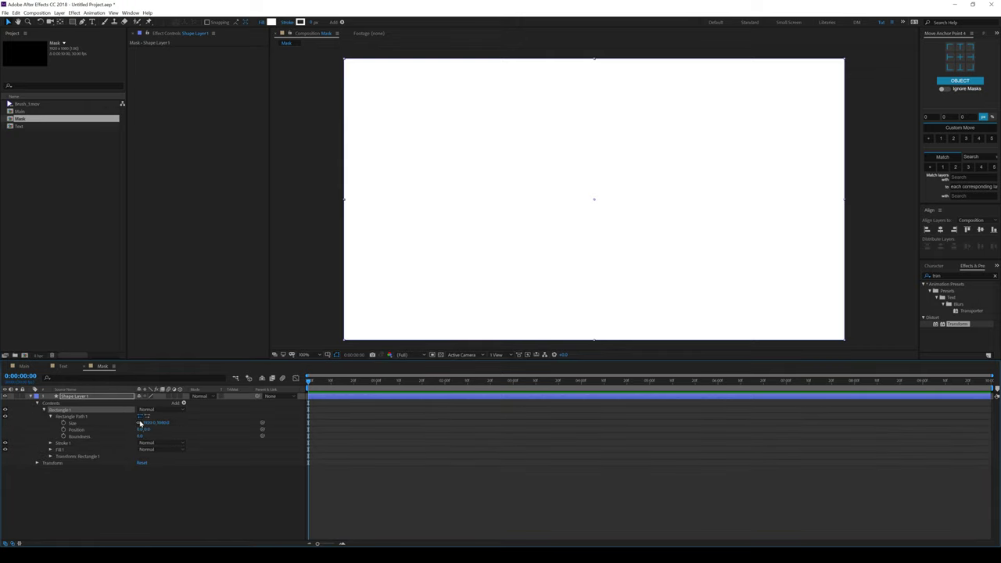
left_click(162, 422)
type("250")
key("Return")
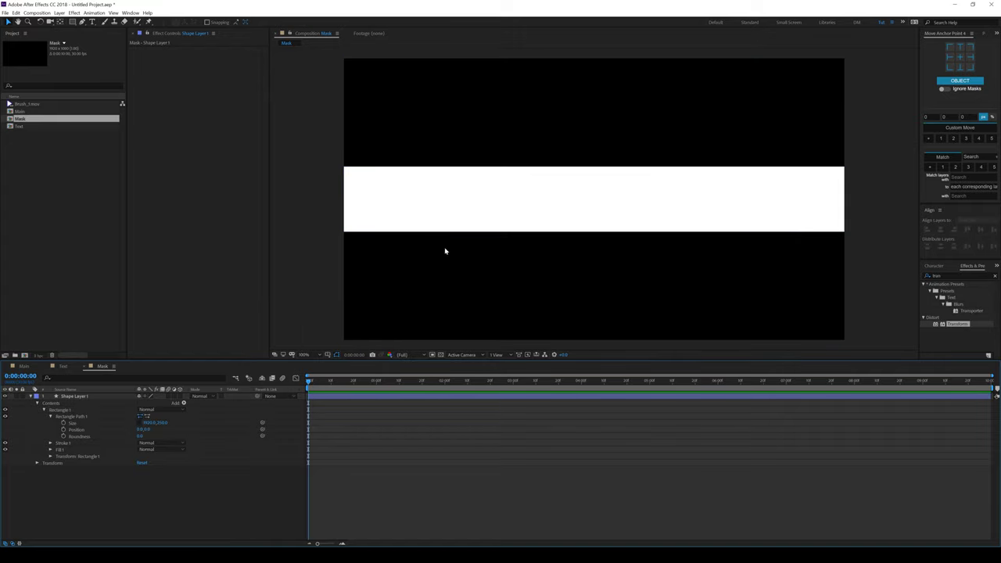
Apply the Turbulent Displace effect to the rectangle shape layer with Displacement set to Horizontal Displacement
left_click(77, 397)
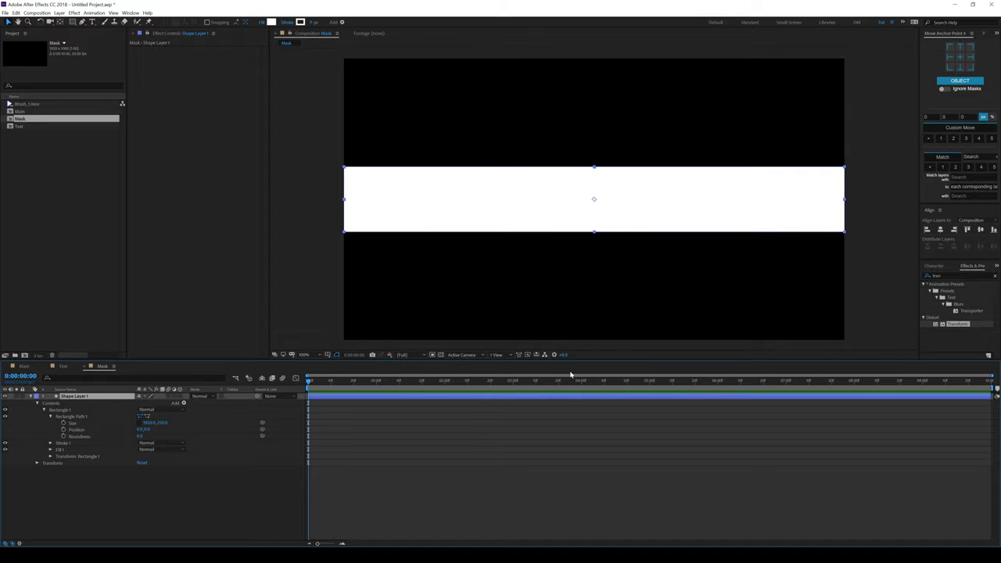
left_click(923, 281)
left_click_drag(943, 277, 890, 279)
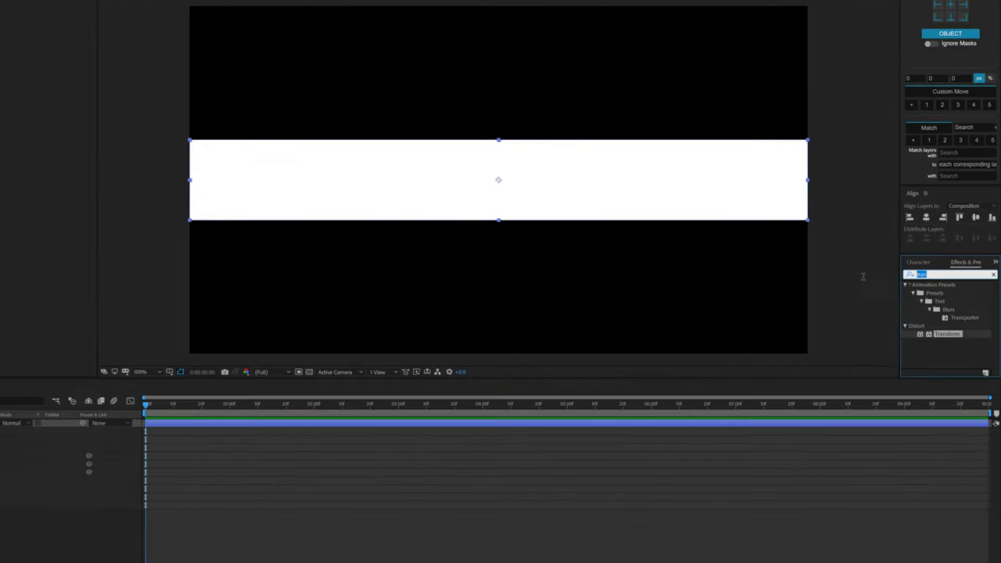
type("tur")
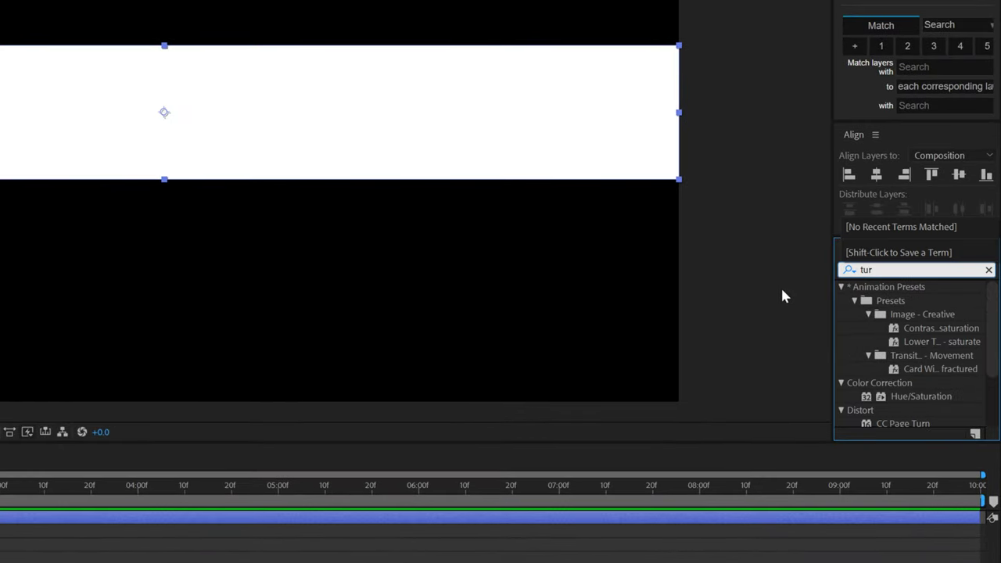
type("b")
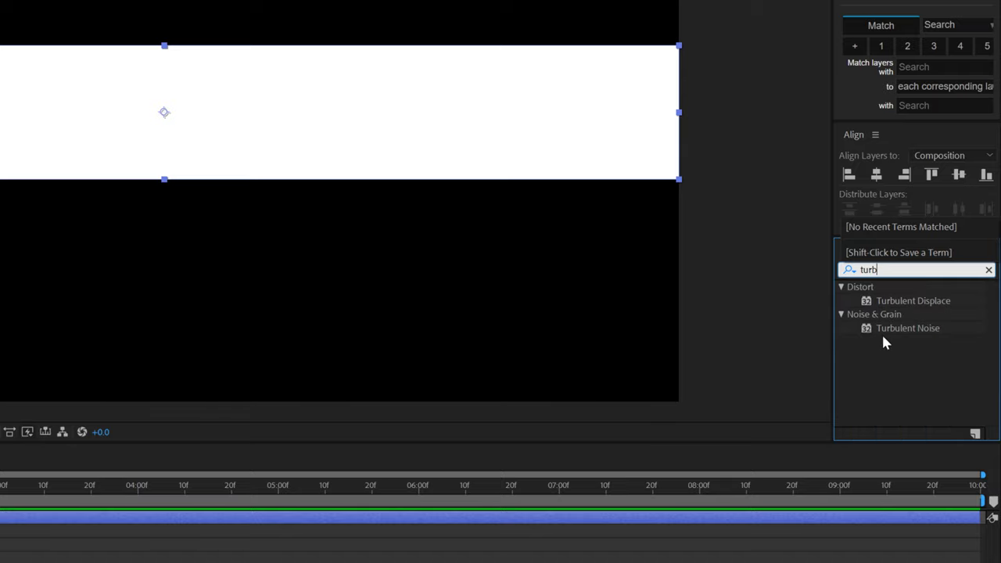
double_click(911, 301)
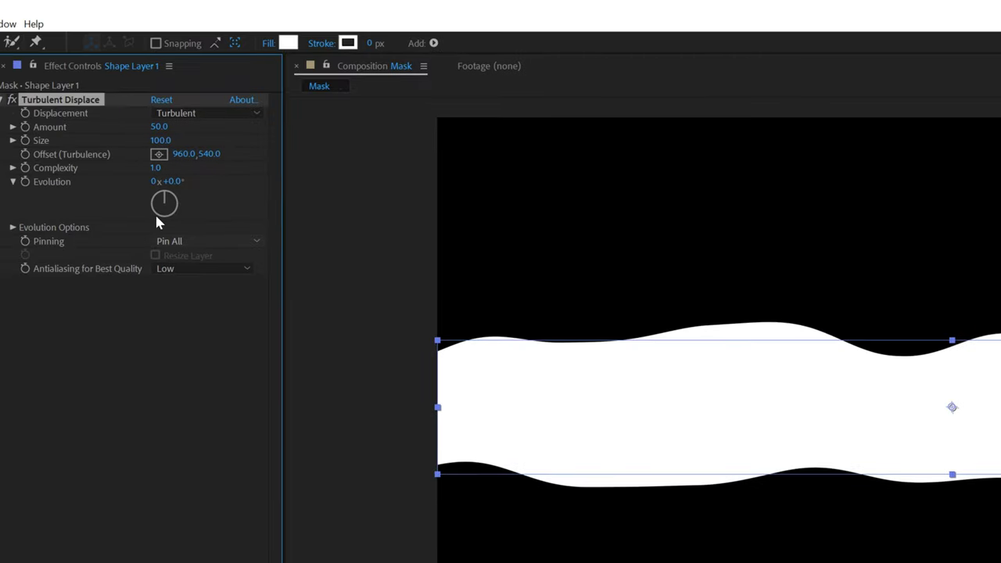
left_click(228, 117)
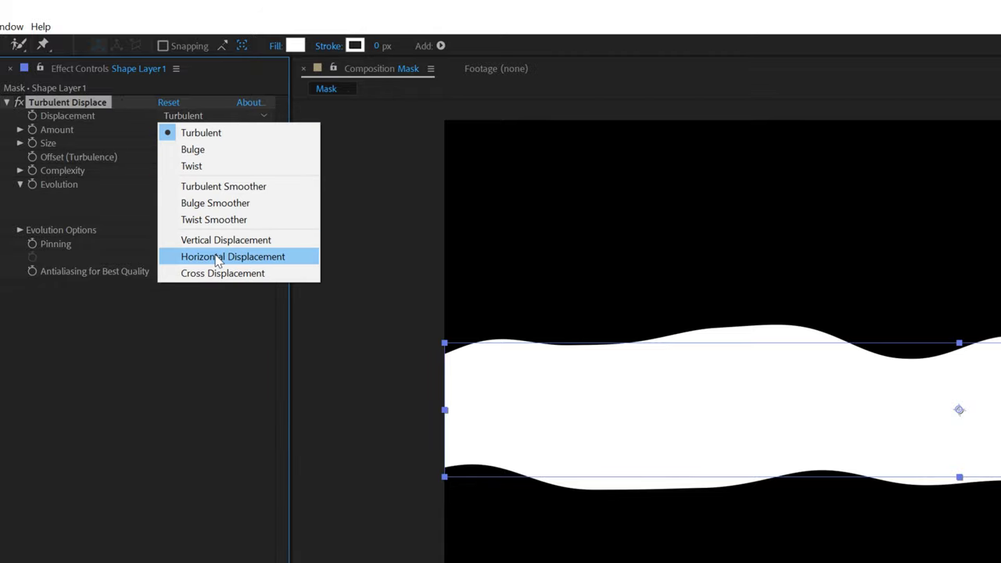
left_click(242, 261)
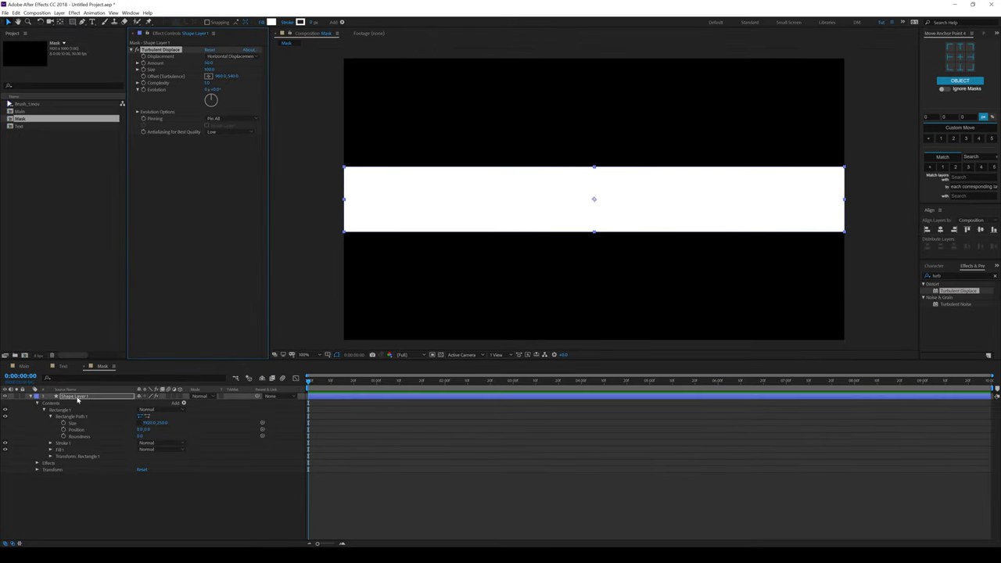
Scale the rectangle shape layer to 90% so its ends lie inside the frame
left_click(78, 397)
key("s")
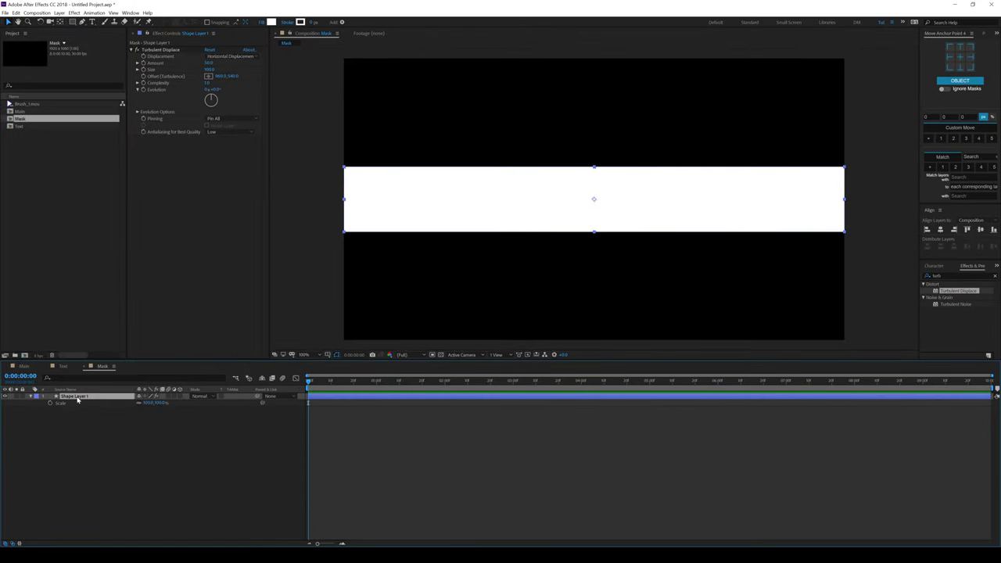
left_click(161, 403)
type("90")
left_click(155, 427)
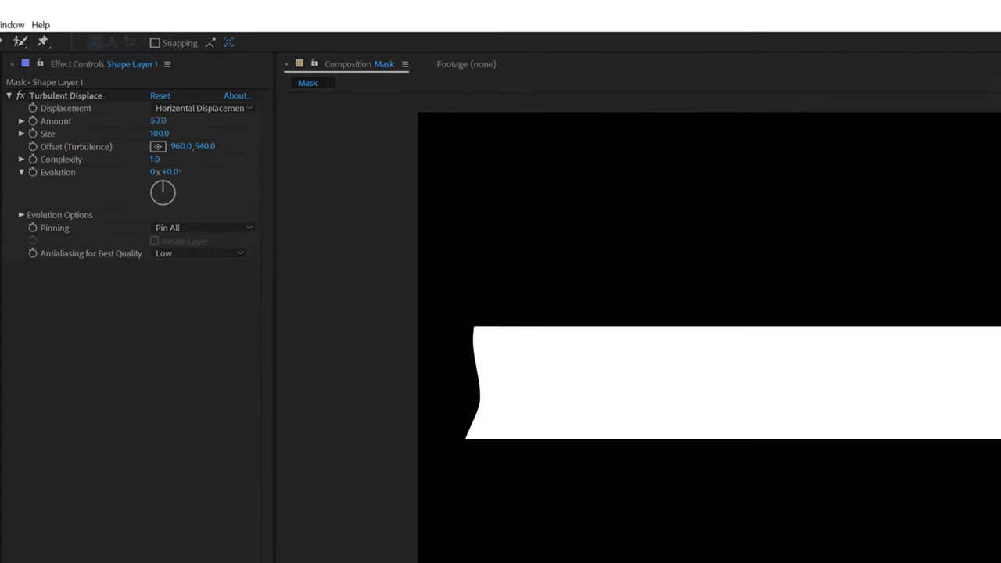
Set the Turbulent Displace amount to 1000 and size to 5 on the shape layer
left_click(208, 62)
type("1000")
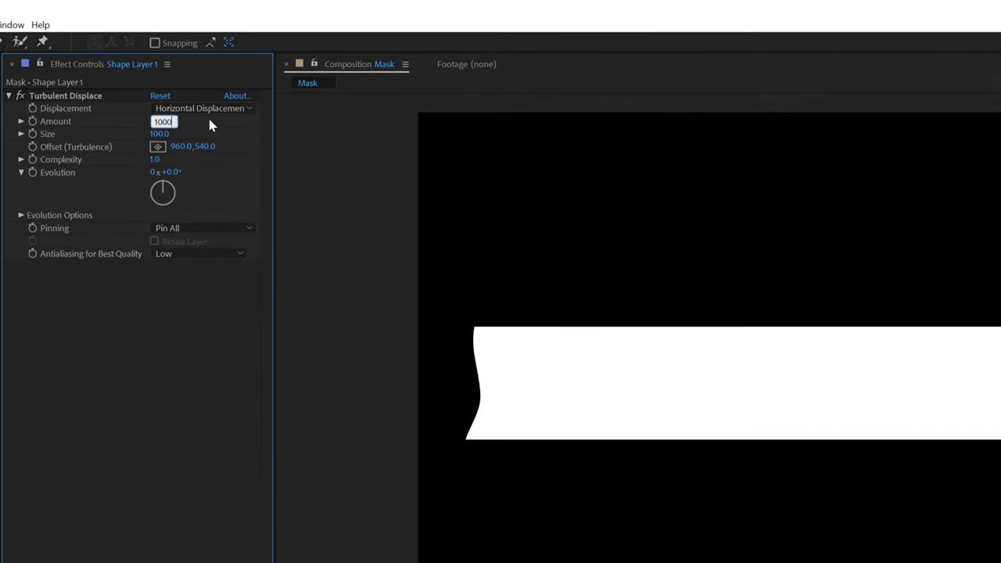
key("Tab")
type("5")
key("Return")
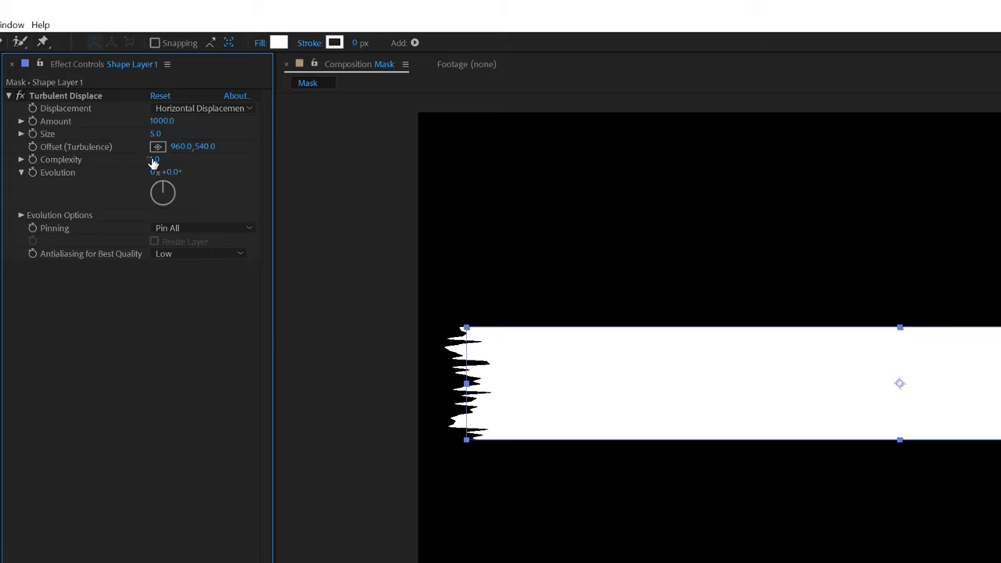
Set the Turbulent Displace complexity to 3.2 and evolution to 184°, and return its size to 5 after trying 2
left_click_drag(153, 162, 326, 180)
left_click_drag(169, 172, 323, 174)
left_click_drag(159, 134, 133, 138)
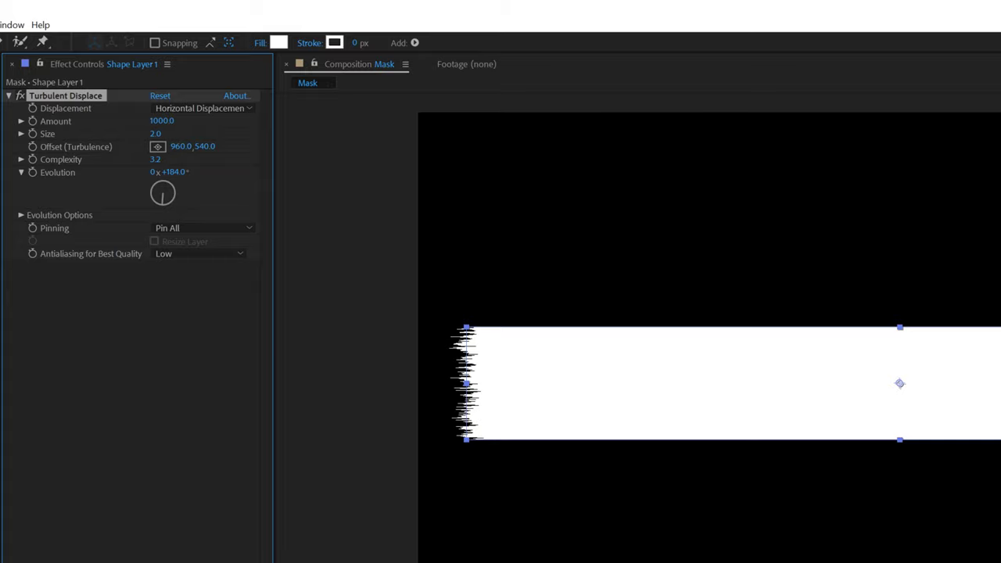
left_click(157, 134)
type("5")
key("Return")
Set Turbulent Displace's Antialiasing for Best Quality to High and inspect the bar's ragged ends up close
left_click(194, 253)
left_click(190, 284)
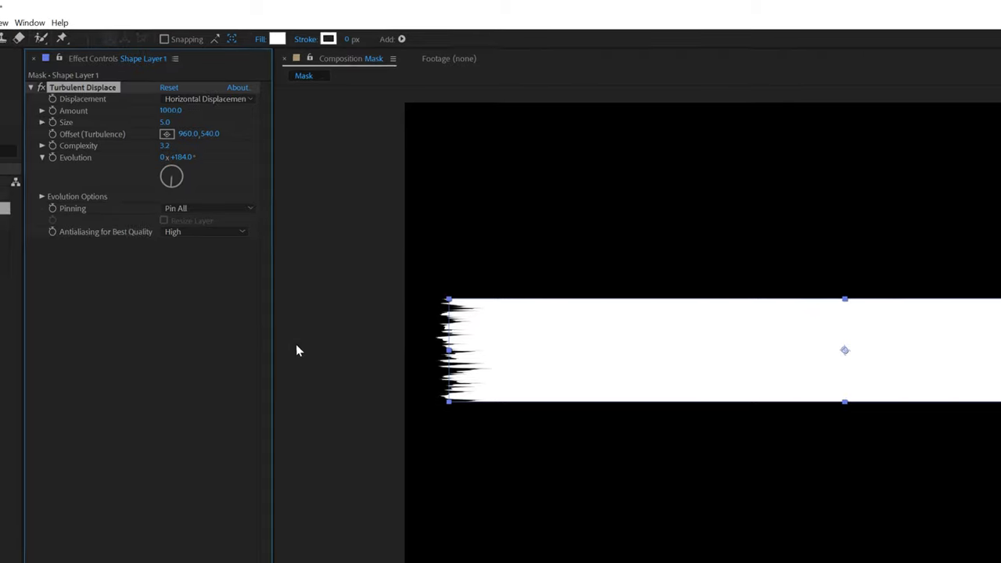
scroll(789, 202, "up", 1)
mouse_move(789, 201)
left_mouse_down()
mouse_move(448, 203)
mouse_move(661, 206)
mouse_move(638, 229)
left_mouse_up()
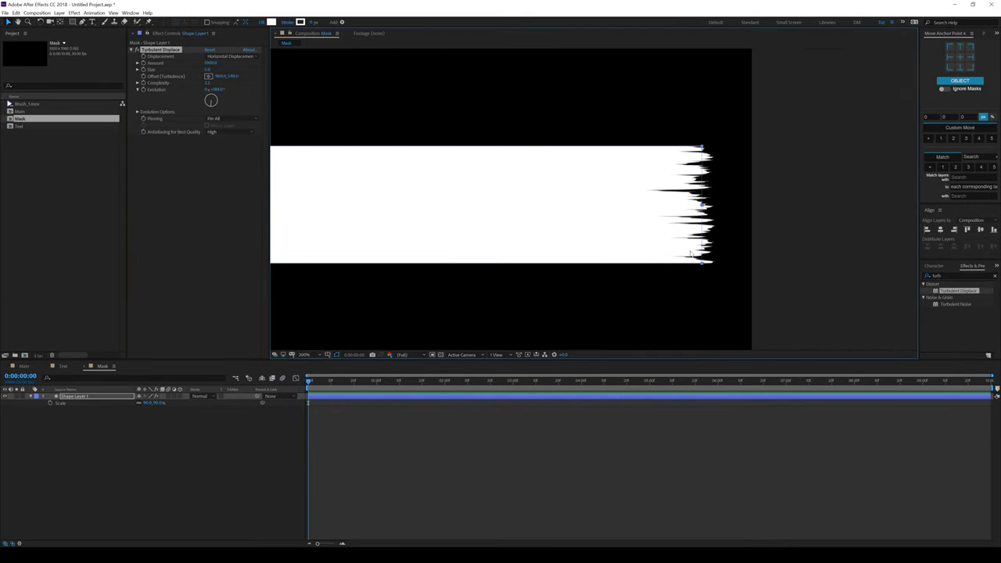
scroll(691, 254, "down", 1)
key("v")
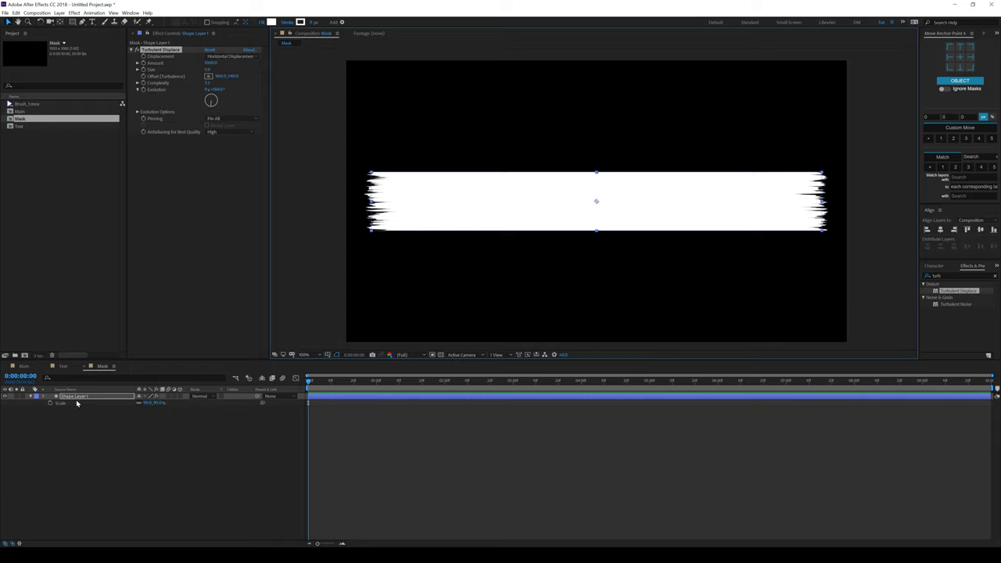
Duplicate Shape Layer 1 twice and move the Shape Layer 3 copy straight down, just below the original bar
left_click(90, 397)
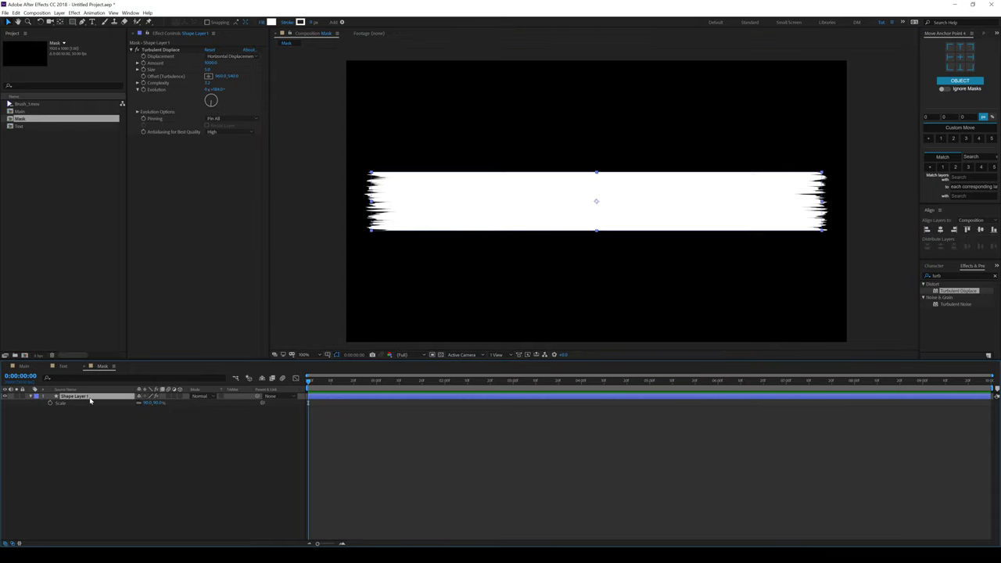
key("ctrl+d")
key("ctrl+d")
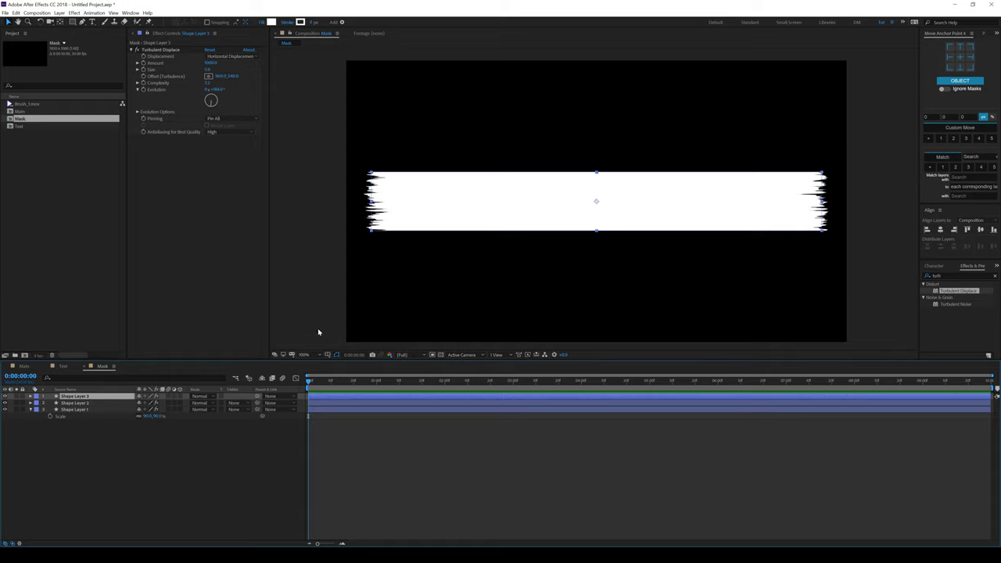
left_click_drag(599, 201, 599, 267)
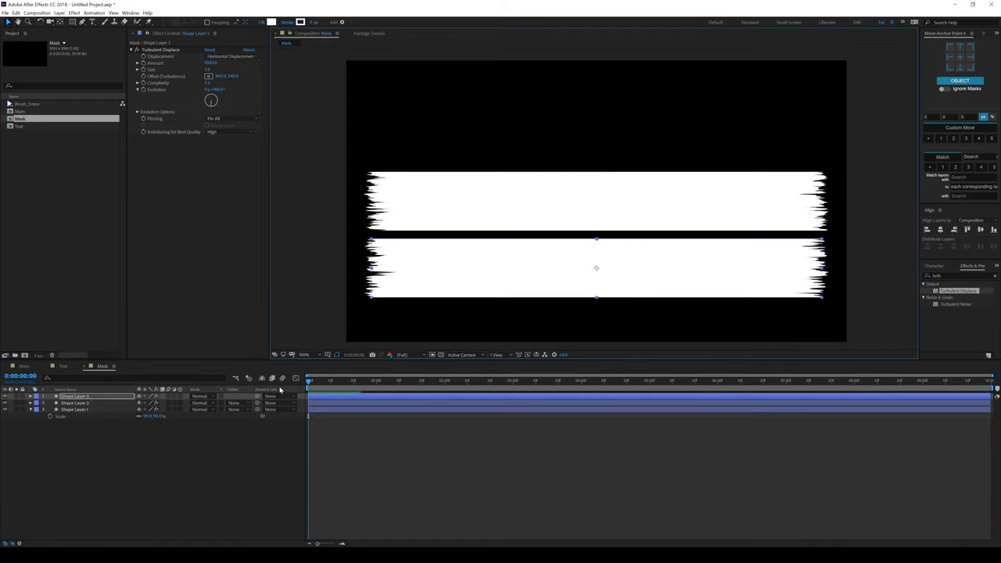
Reorder the layers so Shape Layer 1 is first and Shape Layer 3 last, and move Shape Layer 1 just above the middle bar
left_click(90, 409)
left_click_drag(88, 397, 85, 426)
left_click(84, 397)
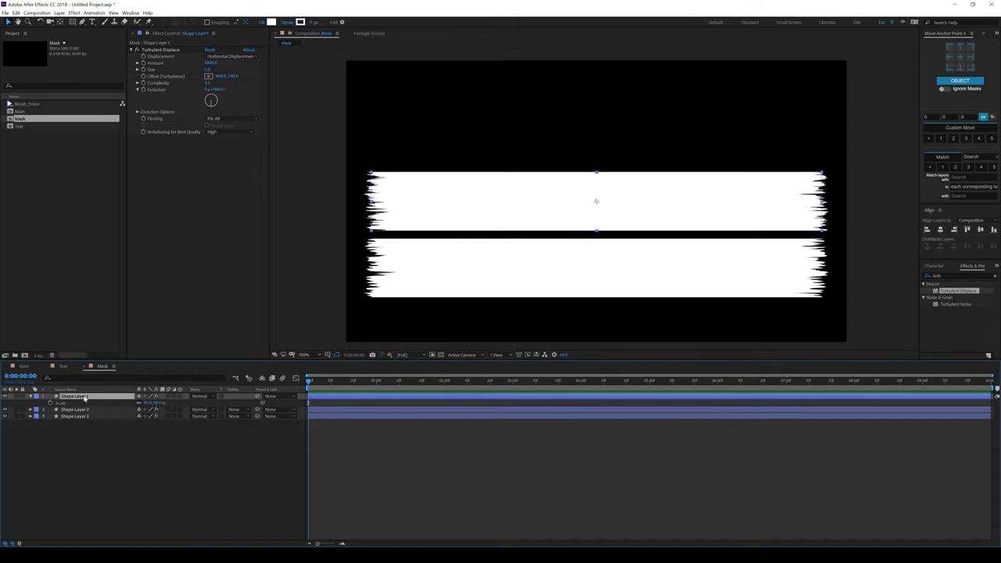
left_click_drag(594, 201, 594, 138)
left_click(563, 217)
left_click(560, 267)
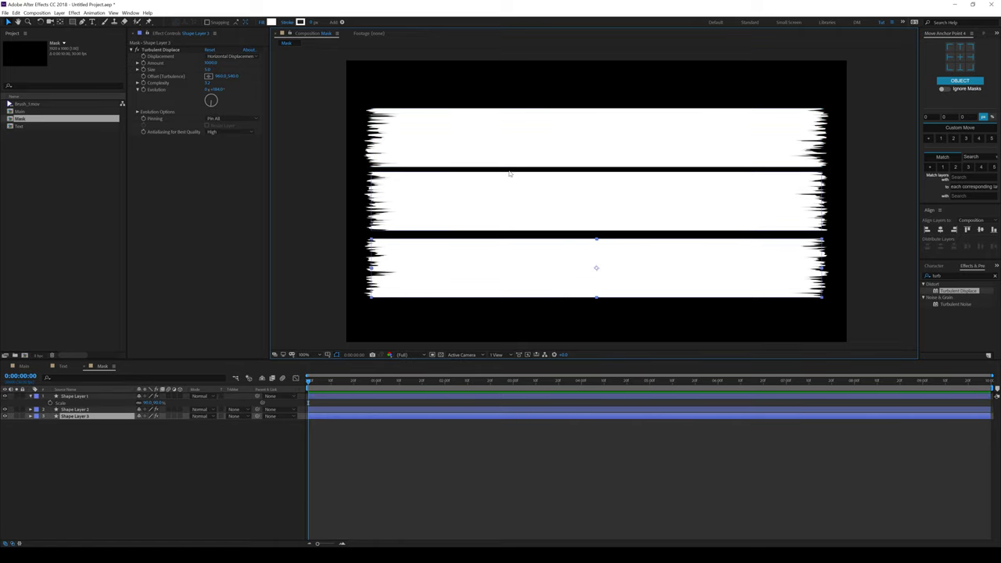
Distribute the three shape layers evenly by their vertical centres
left_click_drag(71, 434, 93, 387)
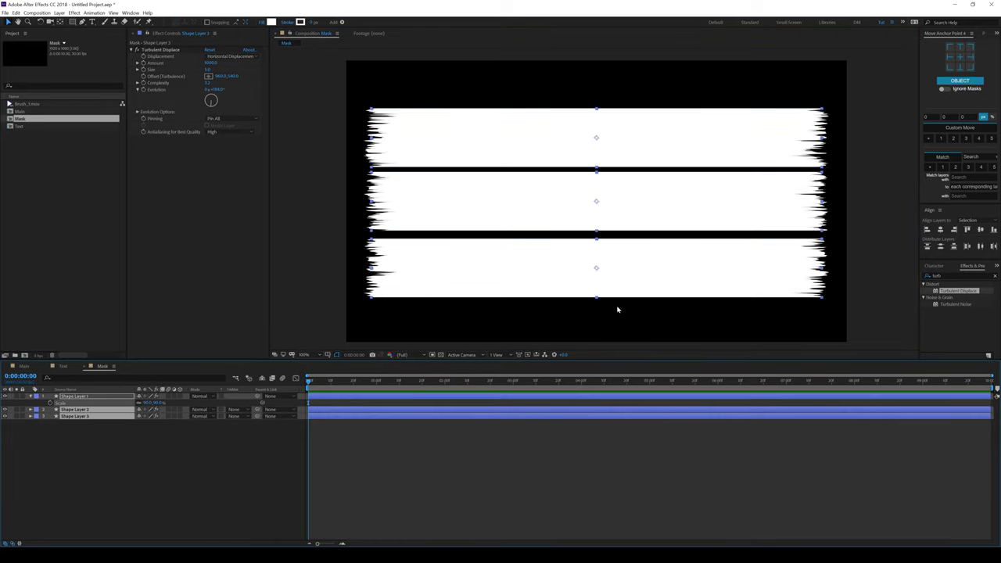
left_click(941, 247)
left_click(156, 427)
Move Shape Layer 1 down and nudge it until it meets the middle bar, with the layer controls hidden
scroll(638, 181, "up", 1)
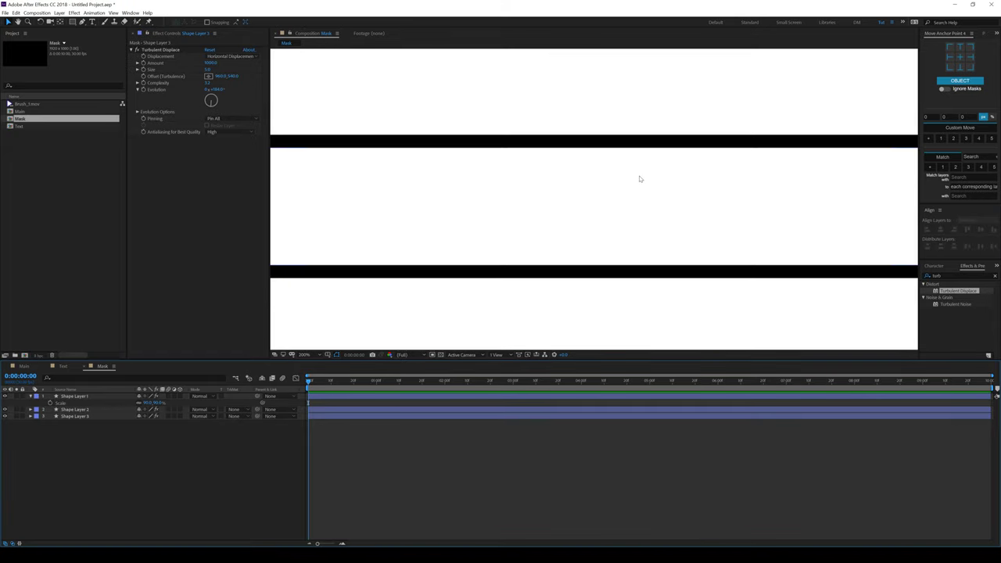
left_click_drag(580, 102, 577, 112)
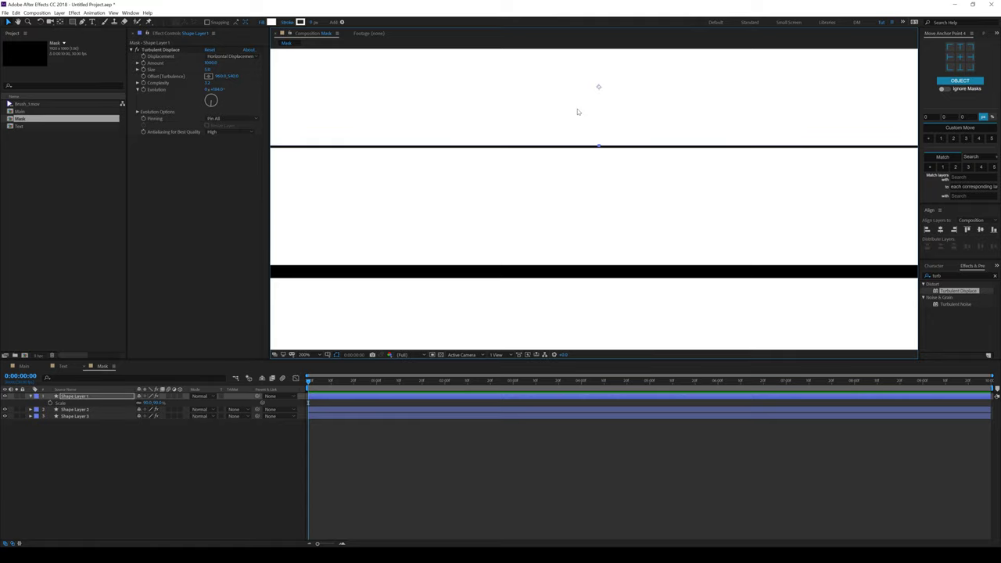
key("ctrl+shift+h")
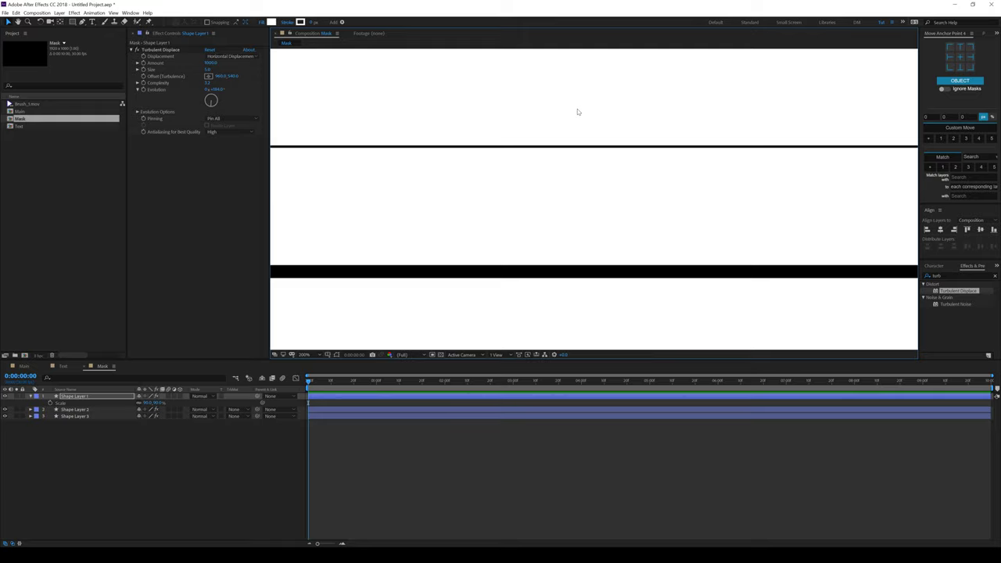
key("Down")
key("Down")
key("Down")
key("Down")
key("Down")
key("Down")
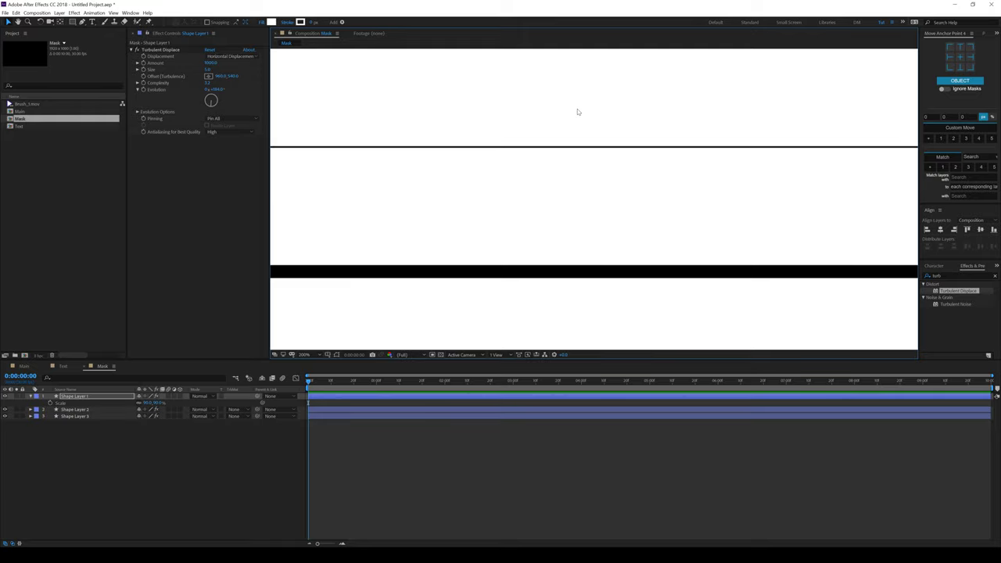
key("Down")
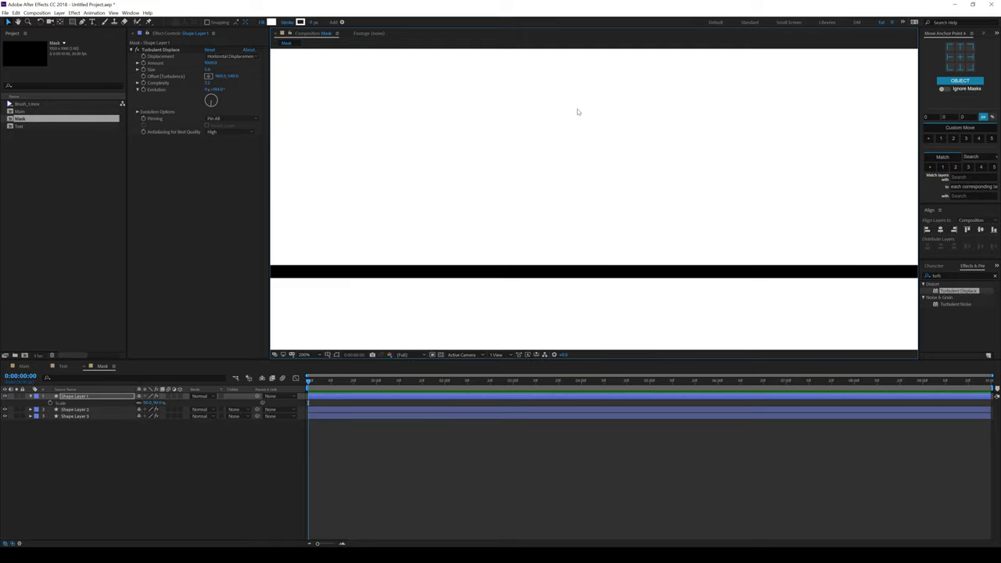
Nudge Shape Layer 3 up until it closes the gap beneath the middle bar
left_click(97, 415)
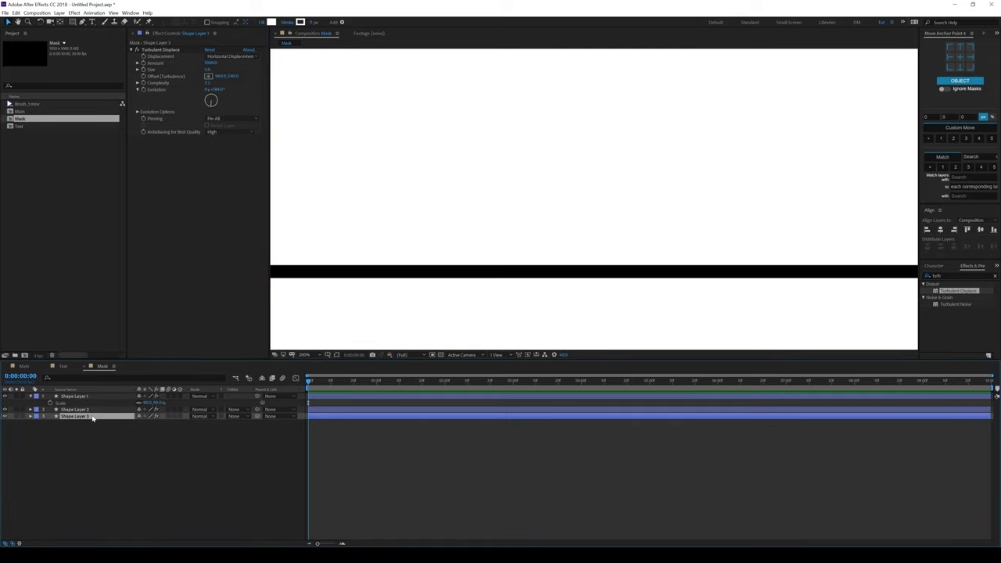
key("Up")
key("Up")
key("Up")
key("Up")
key("Up")
key("Up")
key("Up")
key("Up")
key("Up")
key("Up")
key("Up")
key("Up")
key("Up")
key("Up")
key("Up")
key("Up")
key("Up")
key("Up")
key("Up")
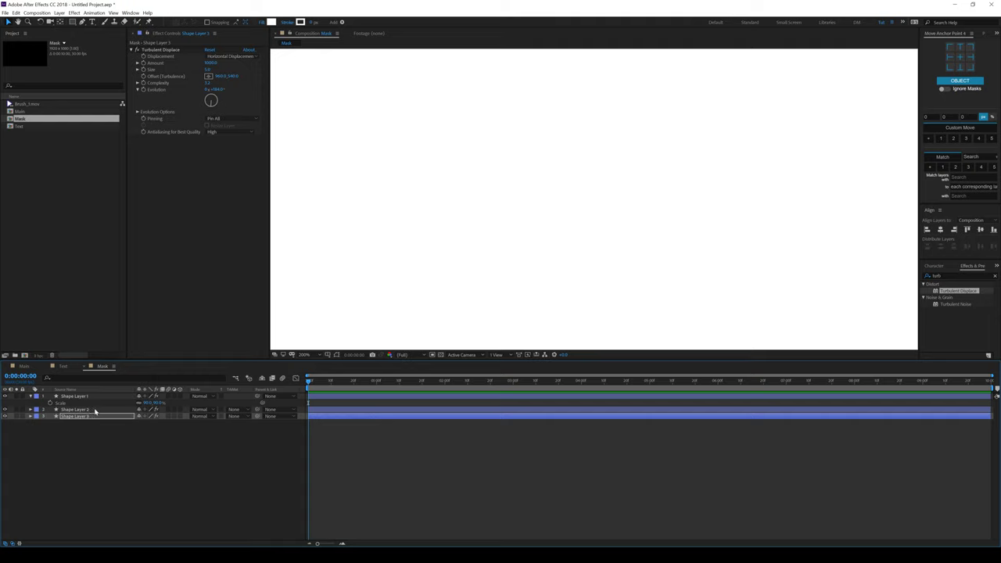
left_click(128, 487)
scroll(504, 206, "down", 1)
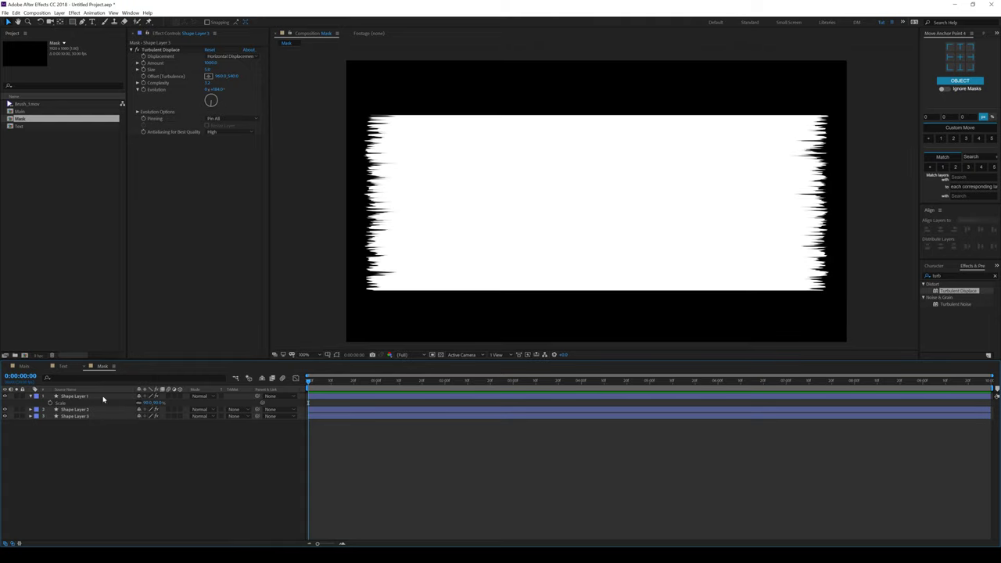
Set Position keyframes at 0:00:02:00 on all three shape layers
left_click(31, 398)
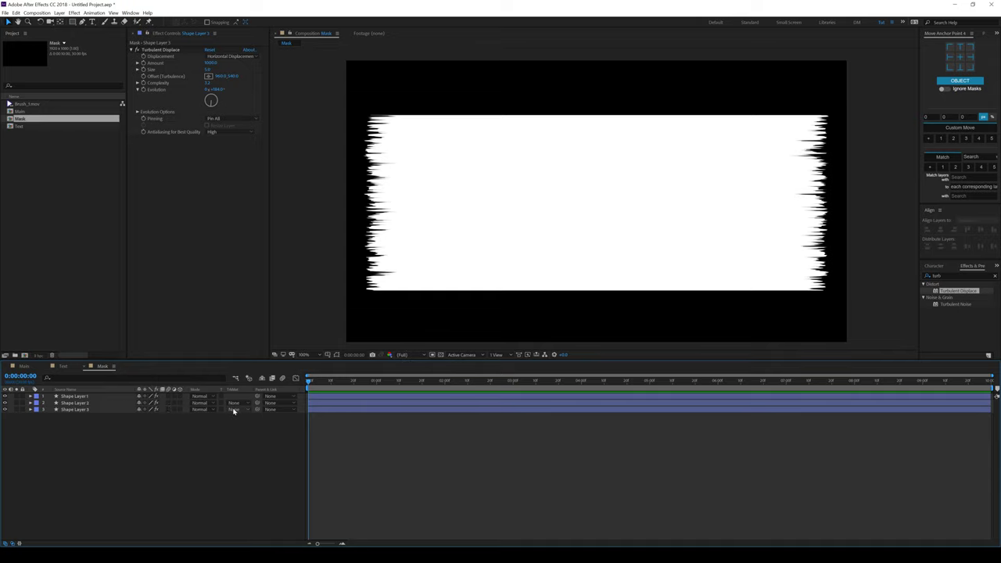
left_click(520, 182)
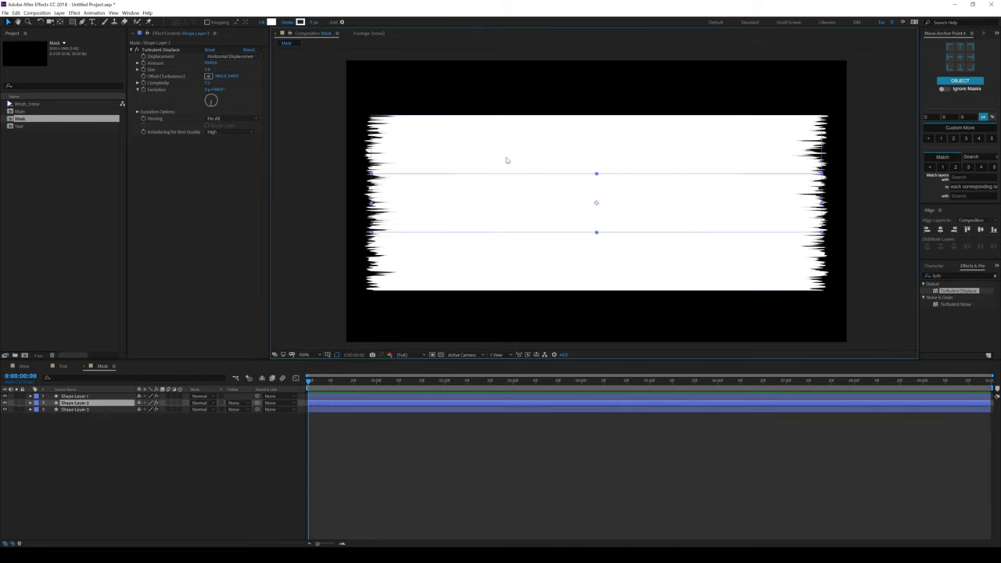
left_click(545, 274)
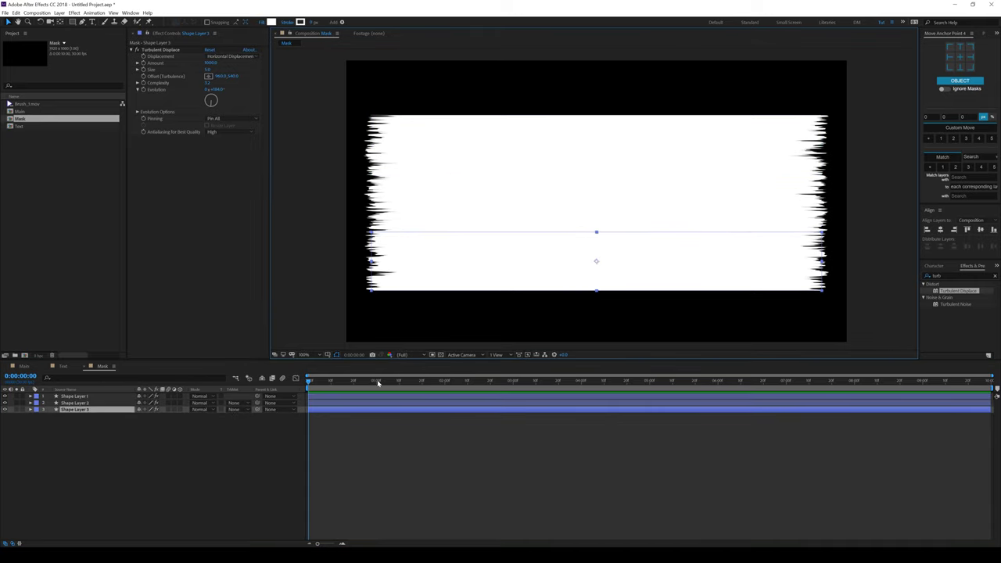
left_click_drag(332, 383, 445, 383)
left_click_drag(93, 438, 102, 395)
key("alt+shift+p")
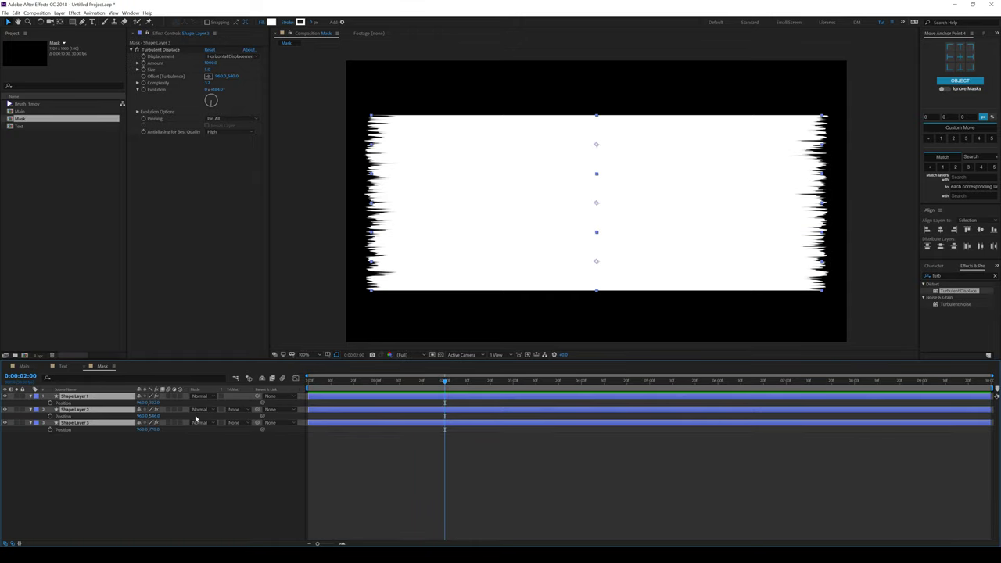
left_click(50, 403)
At 0:00:00:00, move the upper and lower bars horizontally out of frame to the left and the middle bar out to the right
left_click_drag(445, 383, 202, 398)
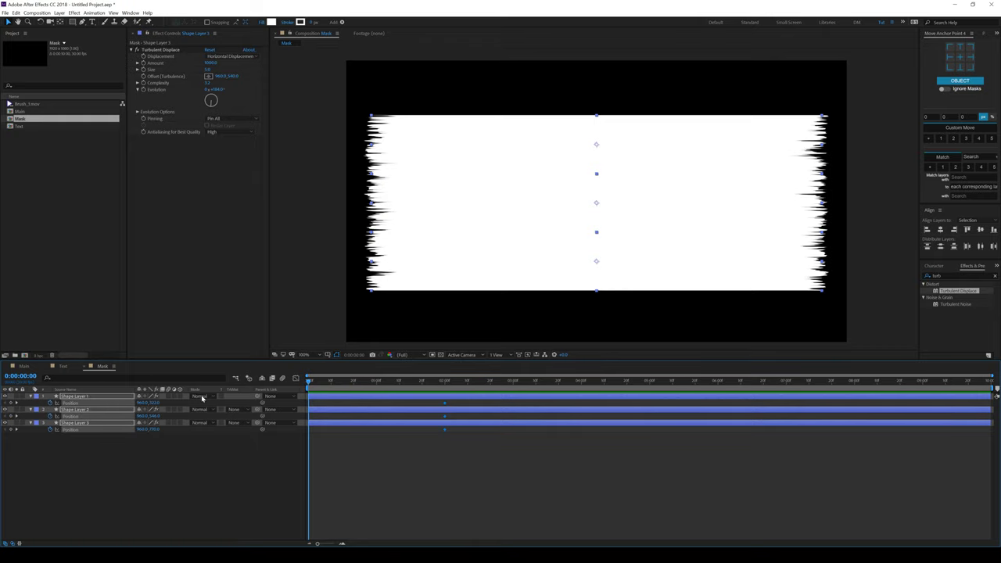
left_click(78, 396)
left_click(78, 423, "ctrl")
left_click_drag(652, 159, 331, 163)
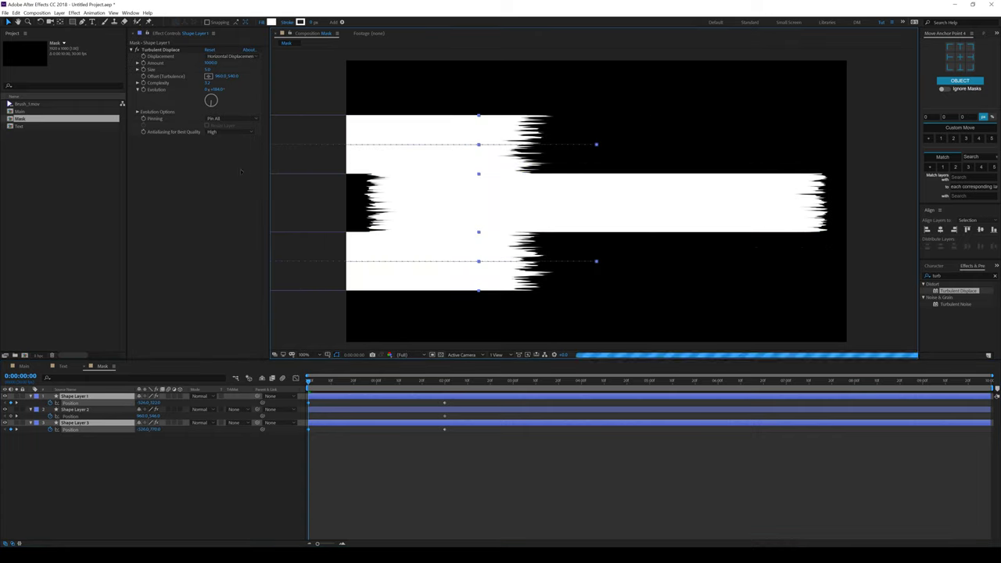
left_click_drag(142, 177, 167, 177)
left_click(427, 196)
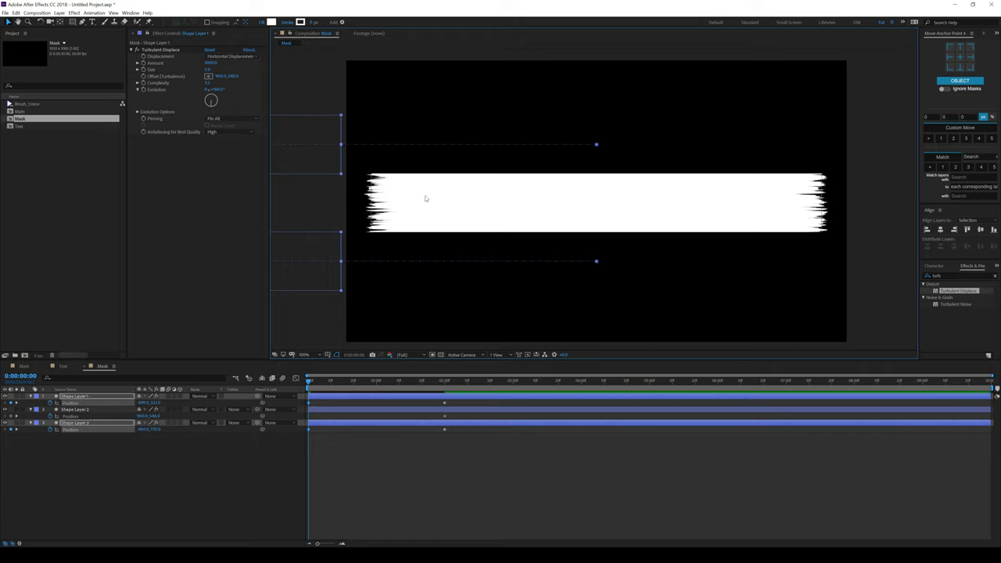
left_click_drag(441, 207, 880, 204)
Easy-ease all the Position keyframes, reshape their speed graph to peak early with a long slow-down, and preview the motion
left_click_drag(499, 452, 303, 392)
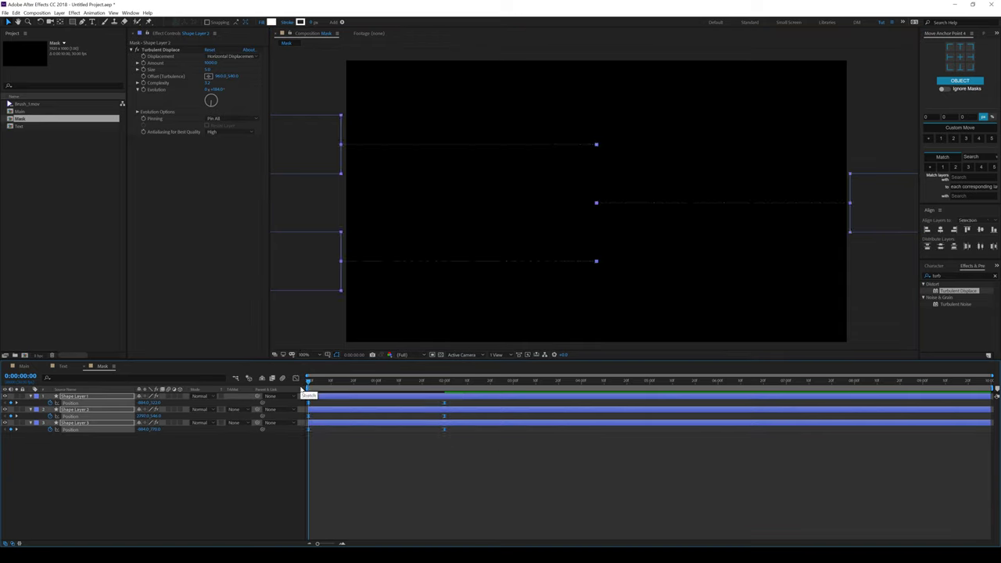
left_click(296, 378)
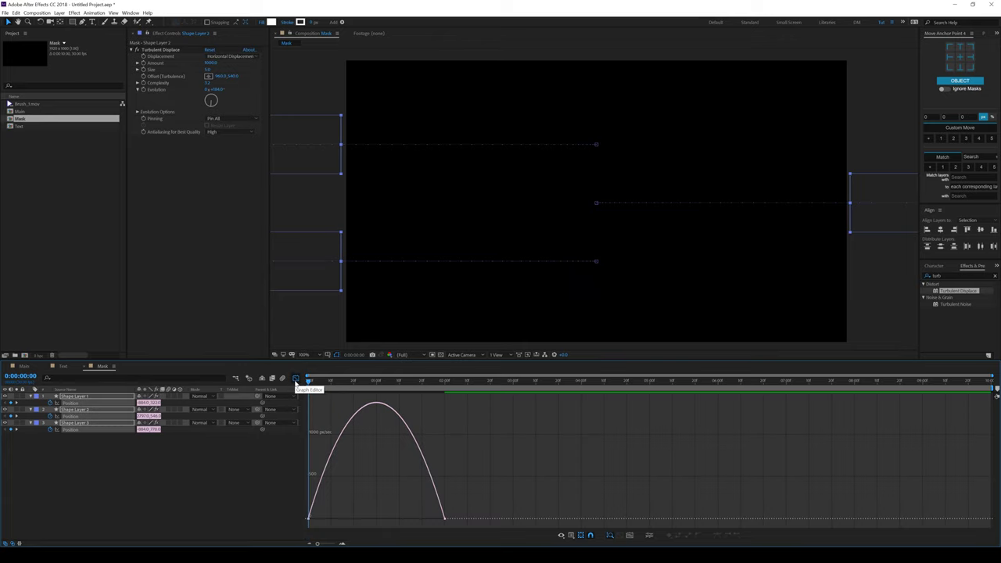
right_click(456, 416)
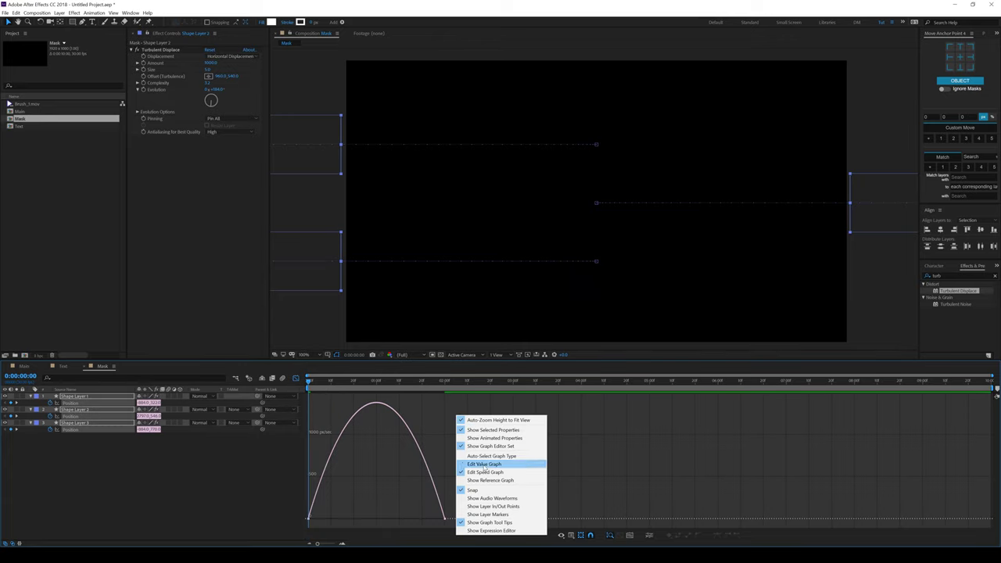
left_click_drag(442, 458, 446, 528)
left_click_drag(461, 490, 376, 517)
key("space")
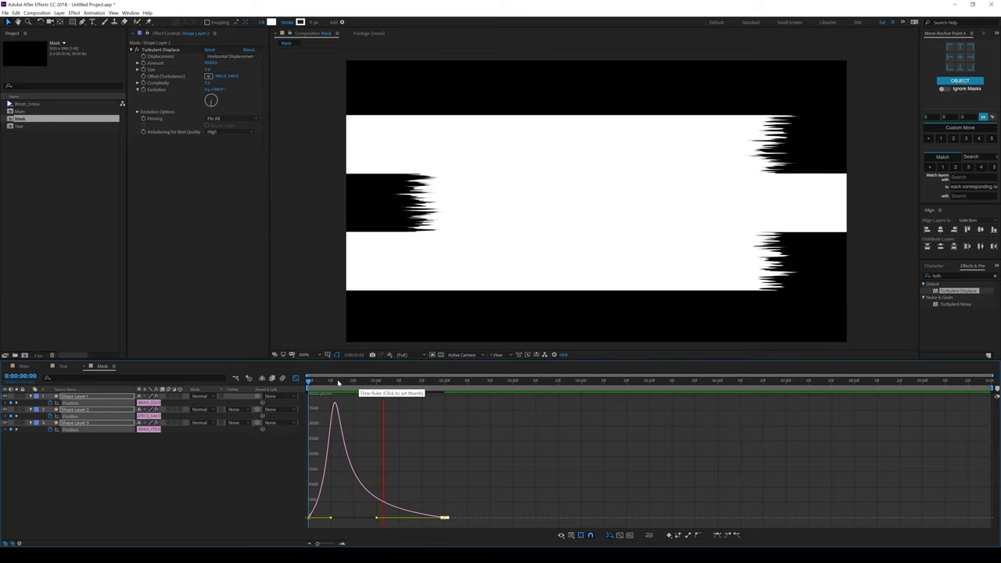
key("space")
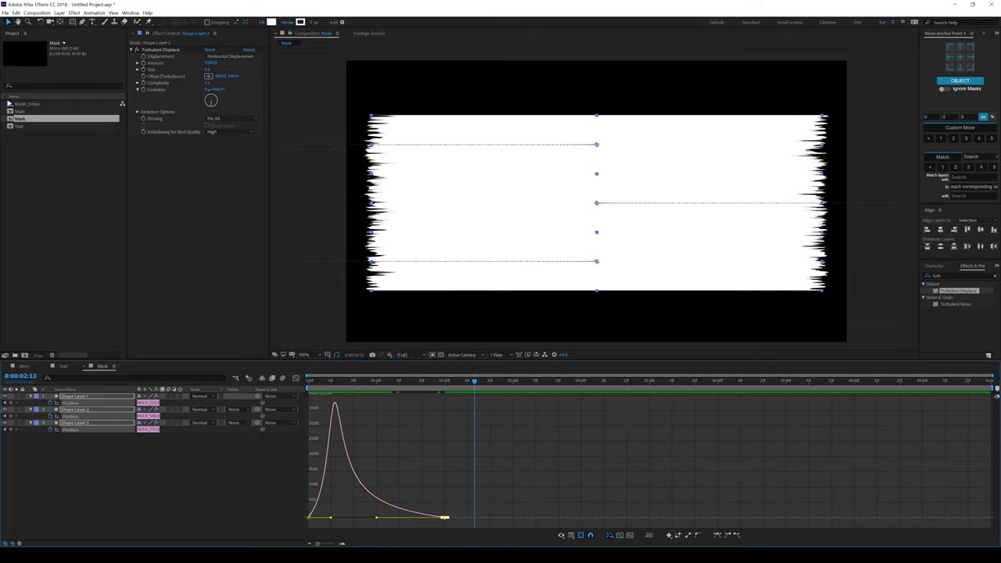
key("shift+F3")
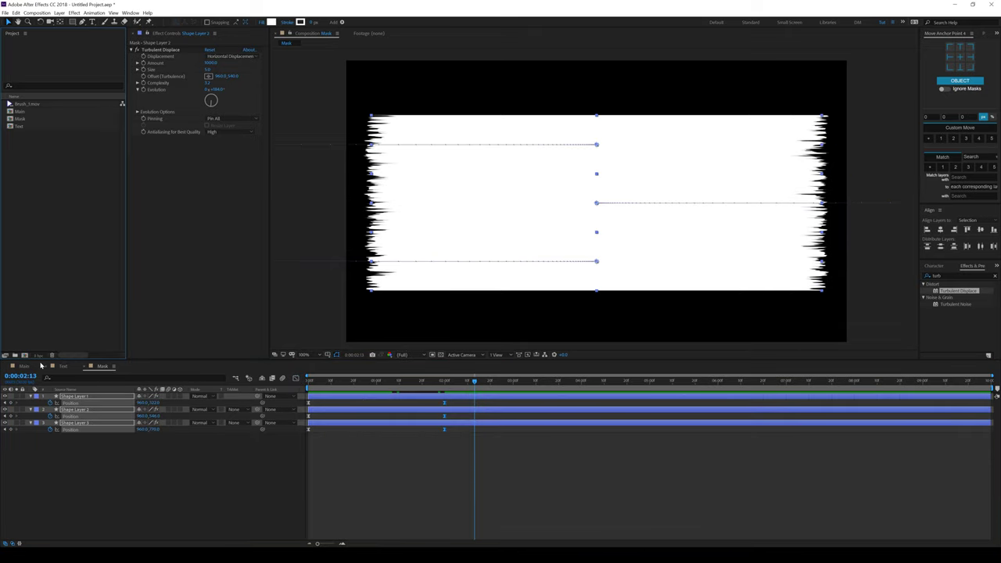
Place the Mask and Text compositions into the Main composition, with Mask above Text
left_click(23, 366)
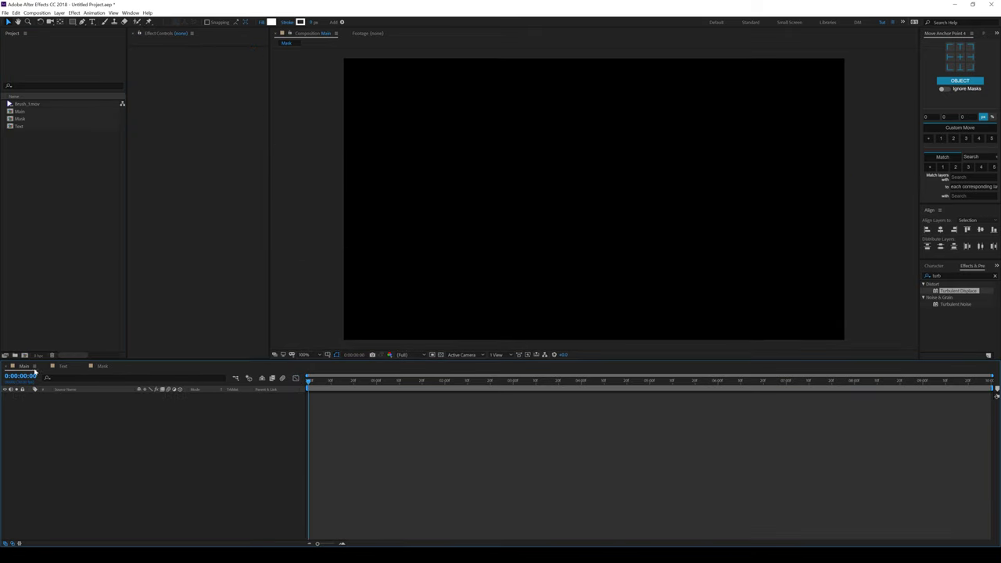
left_click(20, 119)
left_click(25, 126, "shift")
left_click_drag(25, 126, 72, 411)
left_click(141, 451)
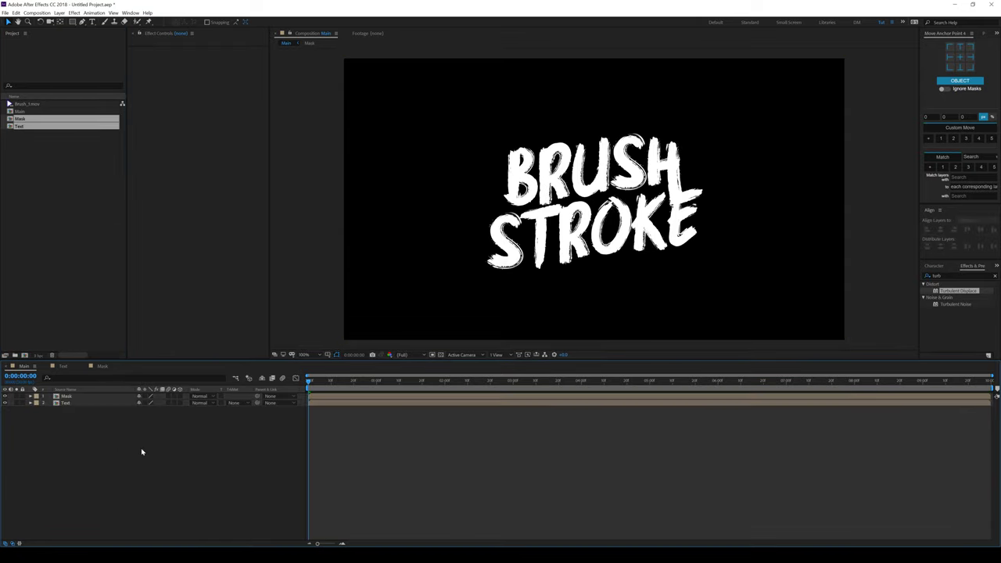
Set the Text layer's track matte to Alpha Matte using the Mask layer, and check the reveal at 0:00:00:18
mouse_move(334, 382)
left_mouse_down()
mouse_move(438, 385)
mouse_move(376, 389)
left_mouse_up()
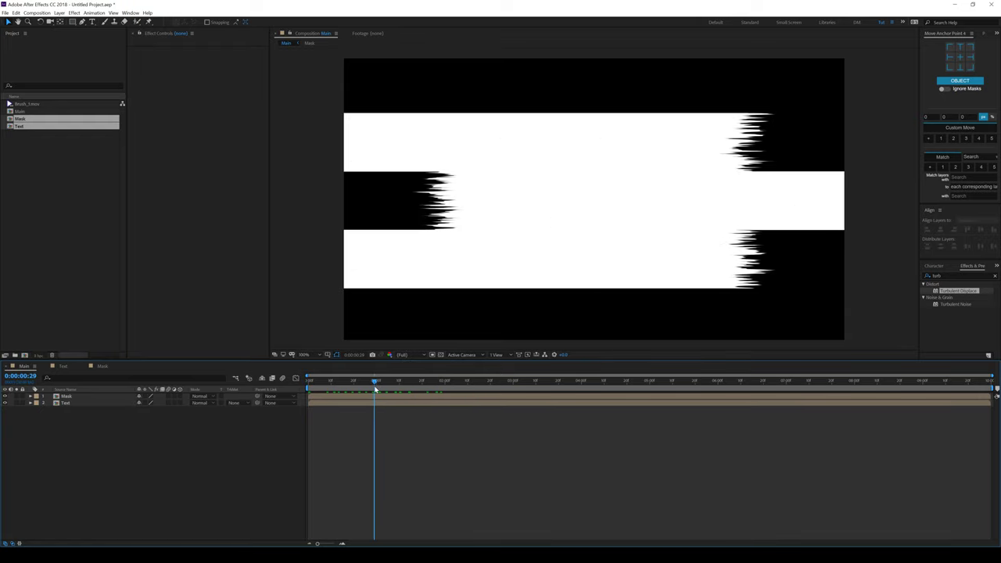
left_click(222, 403)
left_click(233, 403)
left_click(244, 420)
mouse_move(375, 383)
left_mouse_down()
mouse_move(336, 386)
mouse_move(349, 389)
left_mouse_up()
left_click(205, 431)
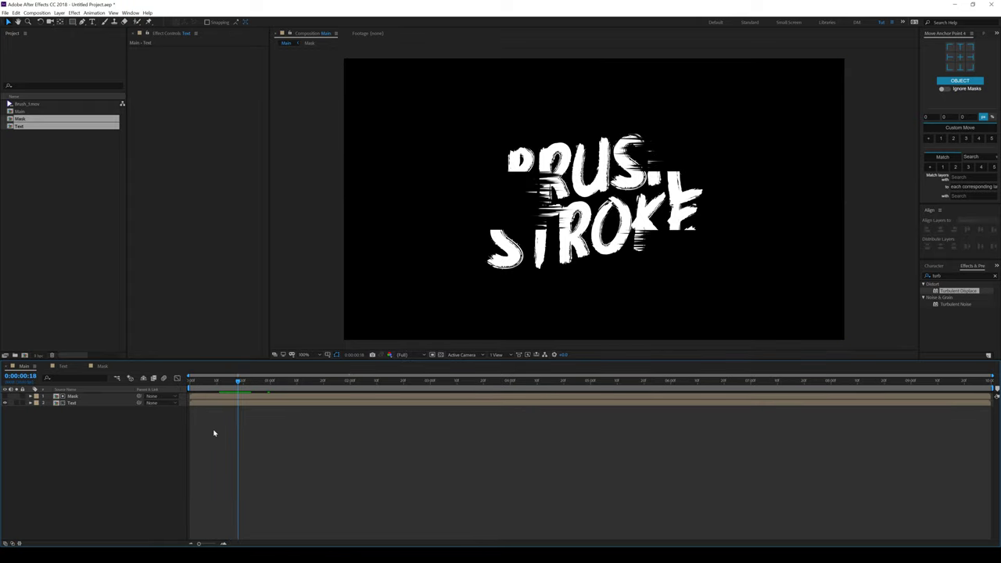
Pre-compose the Mask and Text layers together into a new composition named Title_Mask
left_click_drag(80, 418, 95, 390)
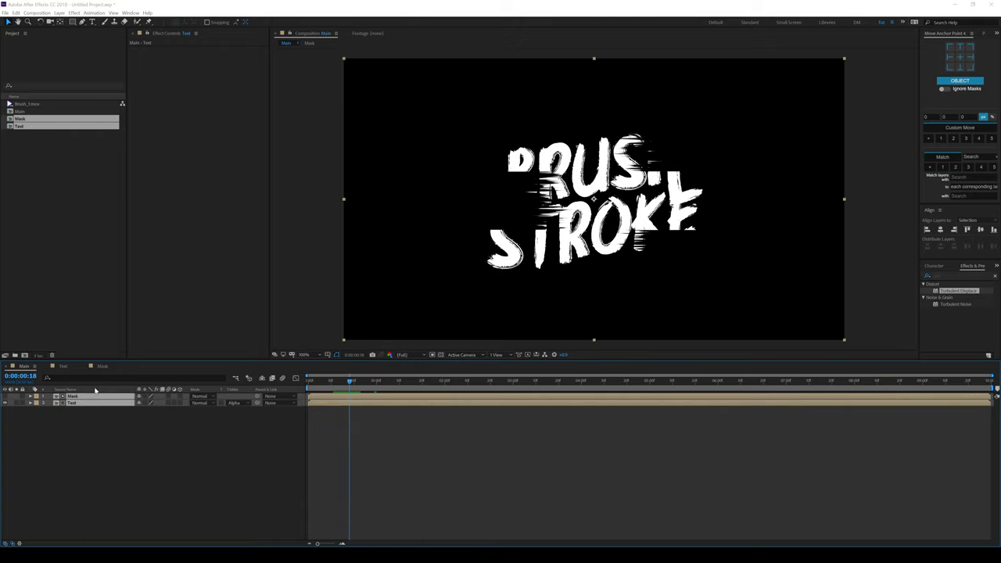
key("ctrl+shift+c")
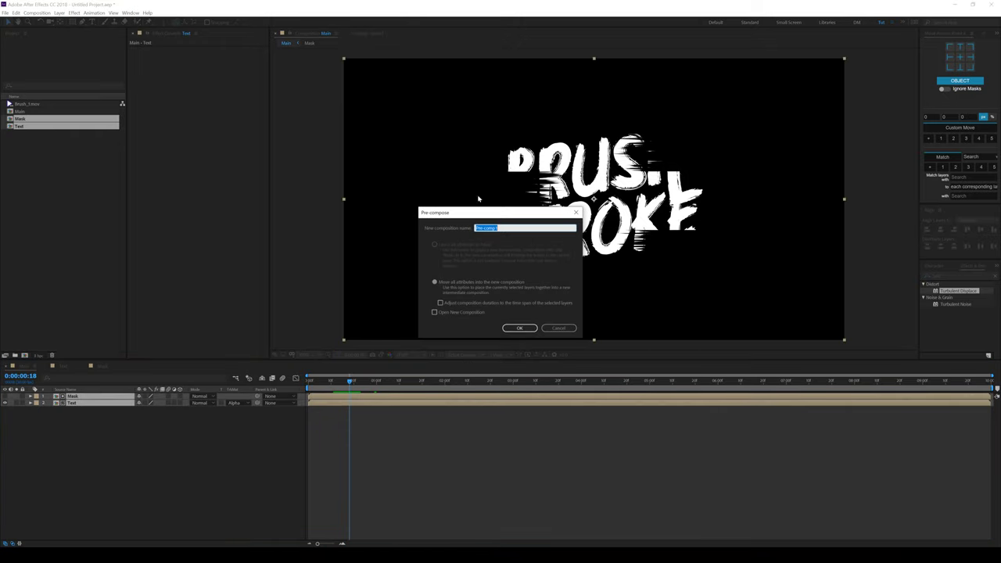
type("Title_Mask")
key("Return")
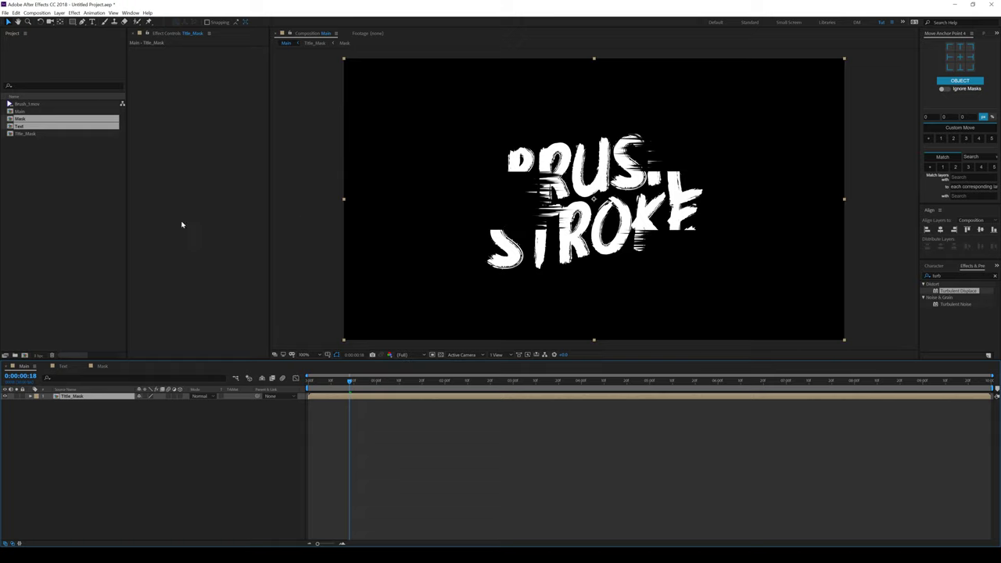
Place the Brush_1.mov footage above Title_Mask in the Main composition and preview the animation up to 0:00:01:02
left_click(102, 223)
left_click(32, 107)
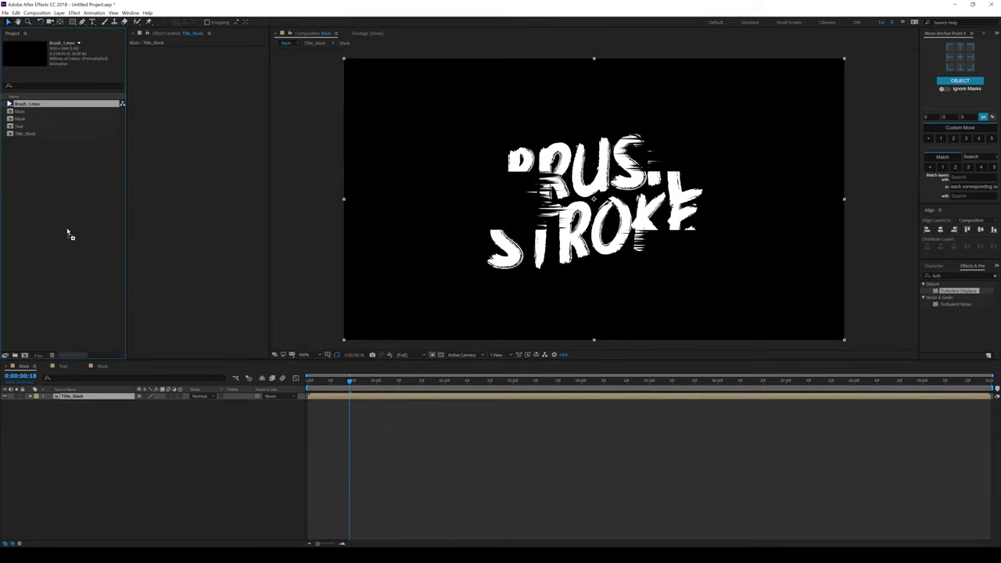
left_click_drag(68, 391, 70, 395)
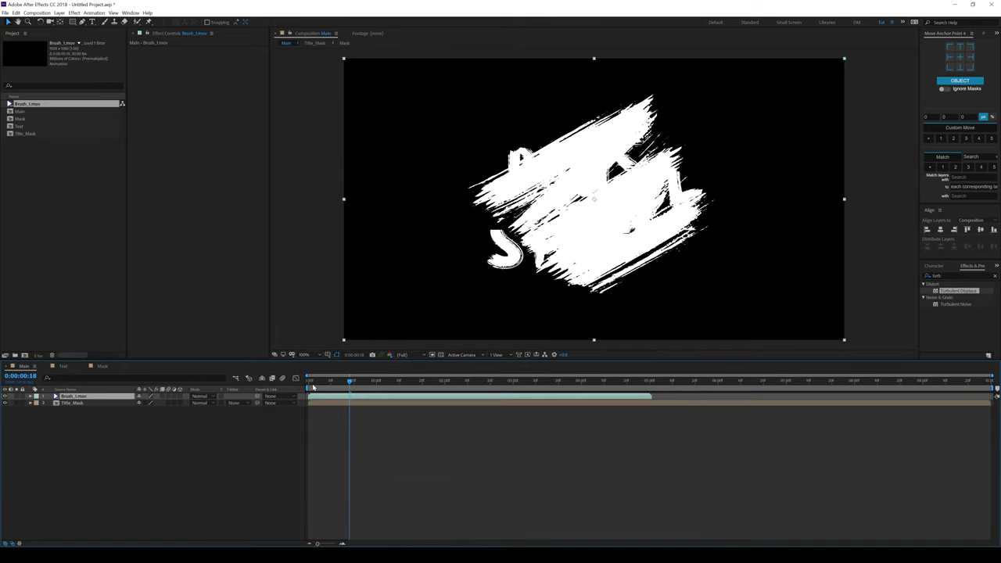
left_click_drag(351, 383, 380, 381)
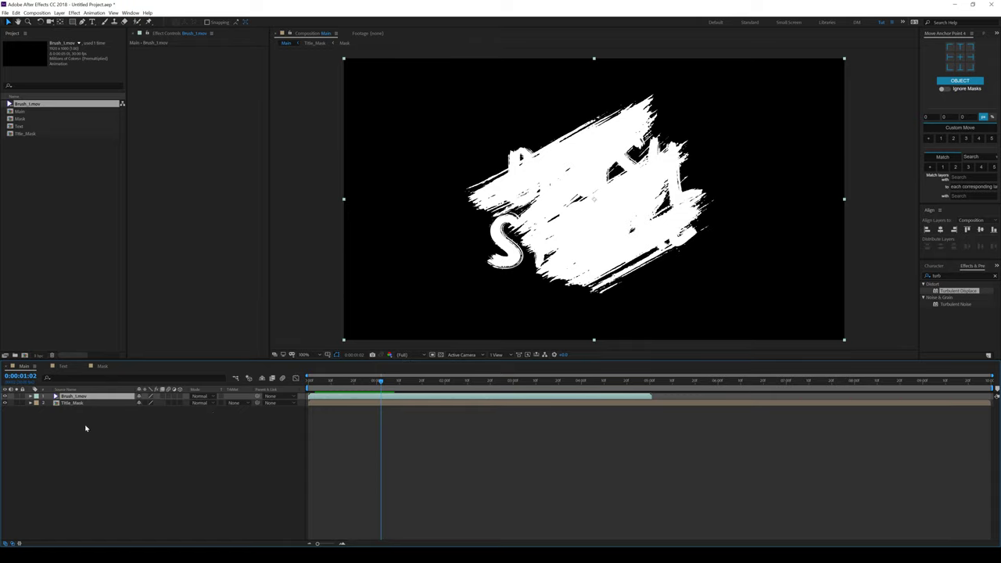
Set the Title_Mask layer's track matte to Alpha Matte using Brush_1.mov and preview the brush reveal
left_click(75, 402)
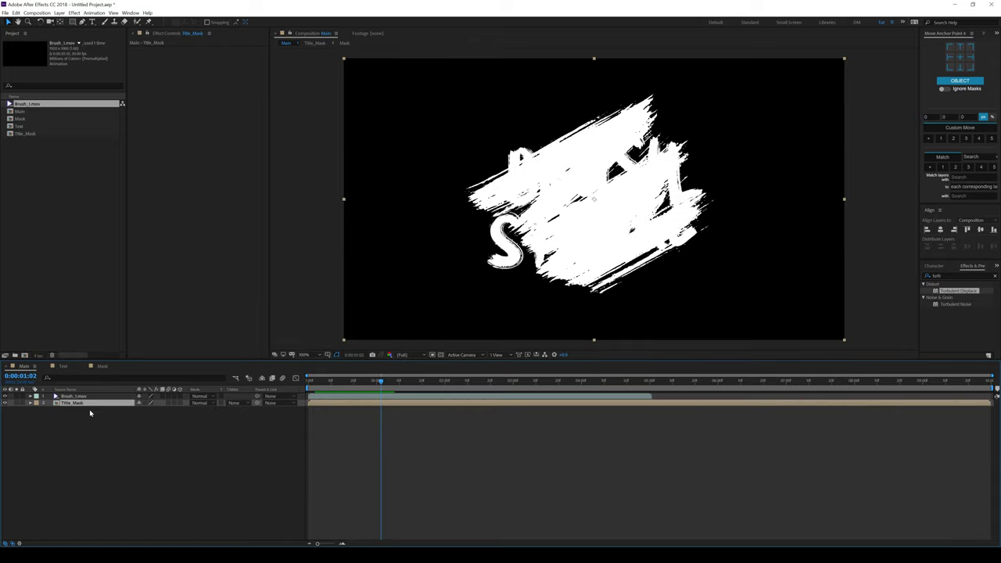
left_click(249, 402)
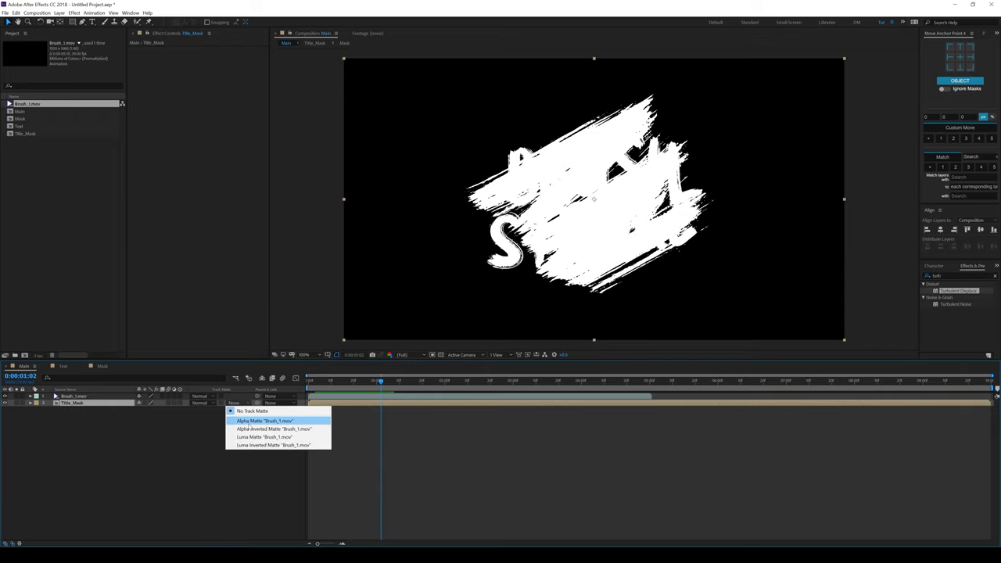
left_click(258, 415)
mouse_move(385, 383)
left_mouse_down()
mouse_move(347, 383)
mouse_move(378, 383)
left_mouse_up()
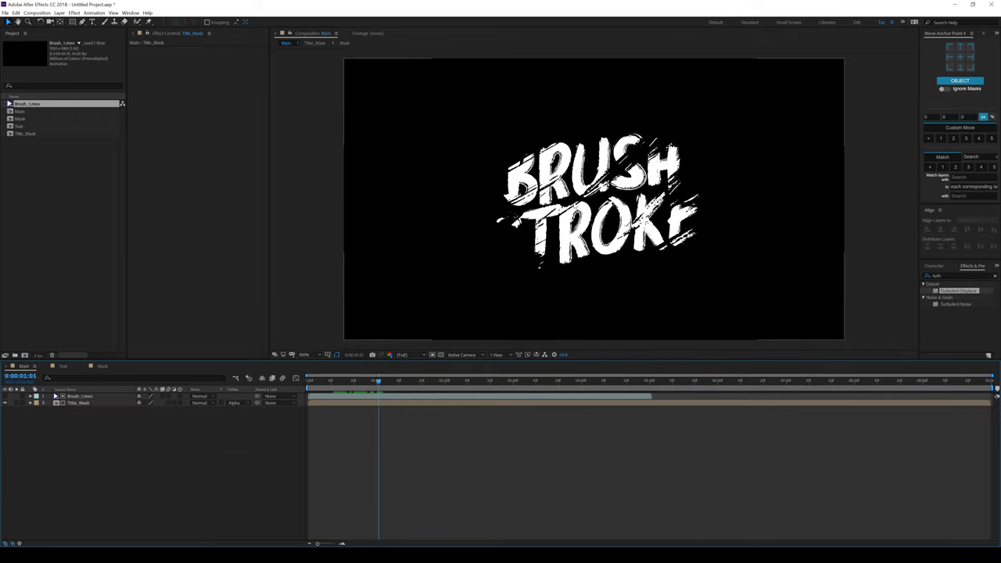
Pre-compose the Brush_1.mov and Title_Mask layers into a composition named Brush Text, and preview the result up to 0:00:01:24
left_click_drag(68, 442, 93, 400)
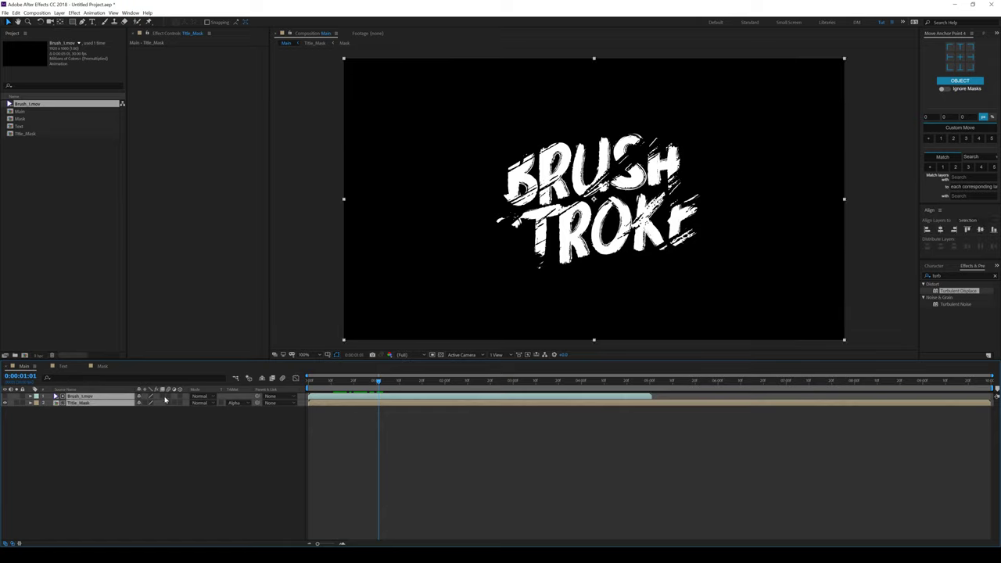
key("ctrl+shift+c")
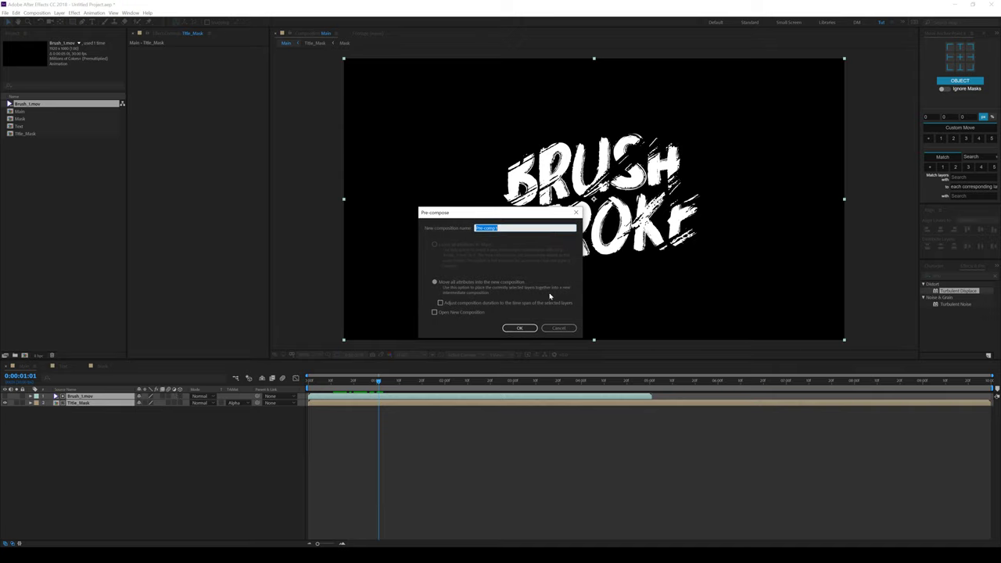
key("Return")
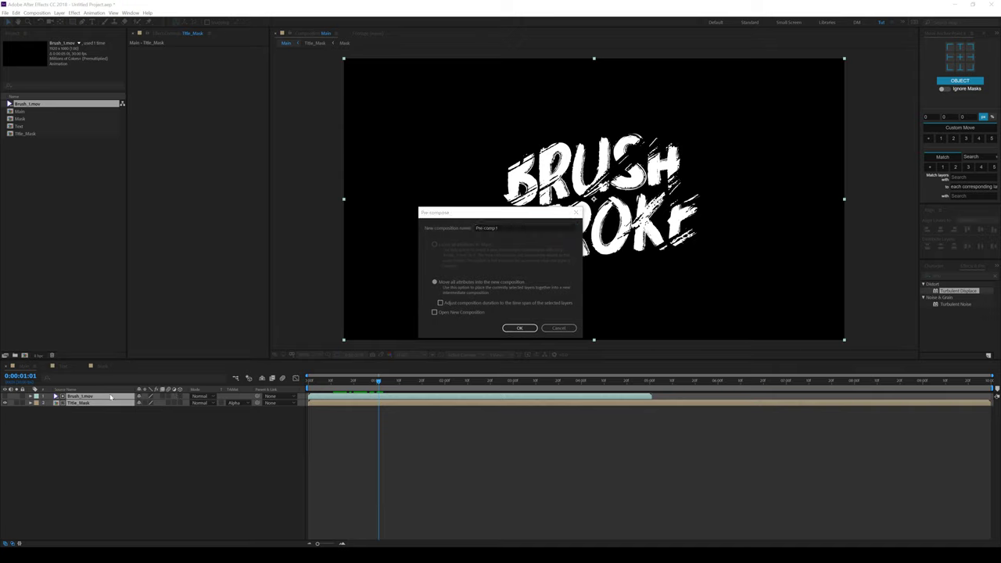
left_click(509, 227)
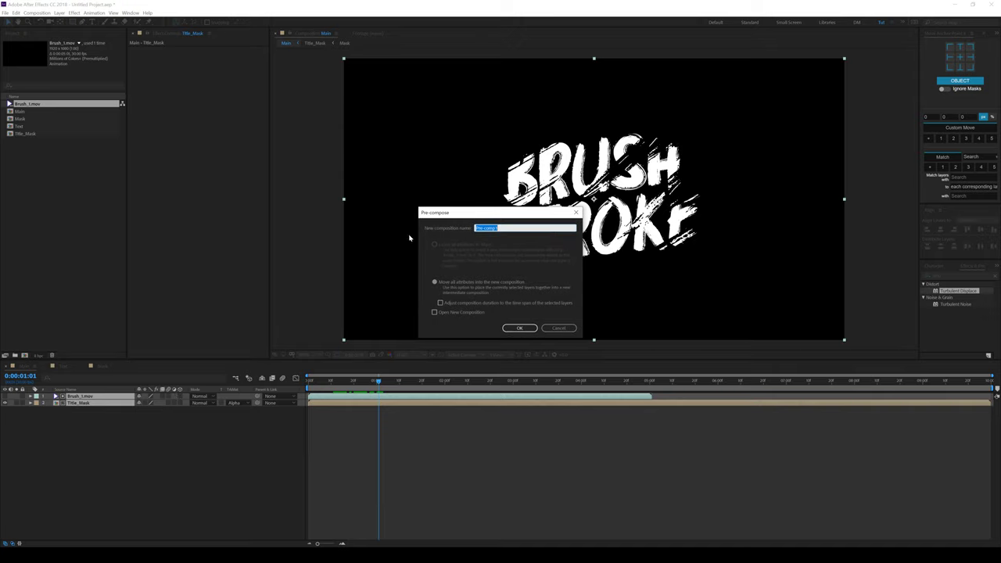
type("Brush Text")
left_click(517, 328)
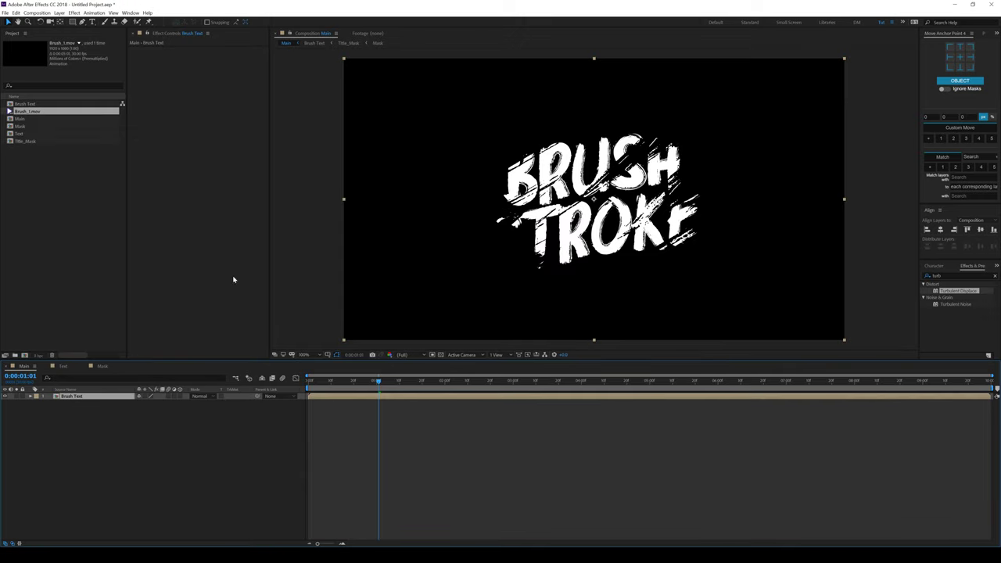
left_click_drag(313, 383, 432, 386)
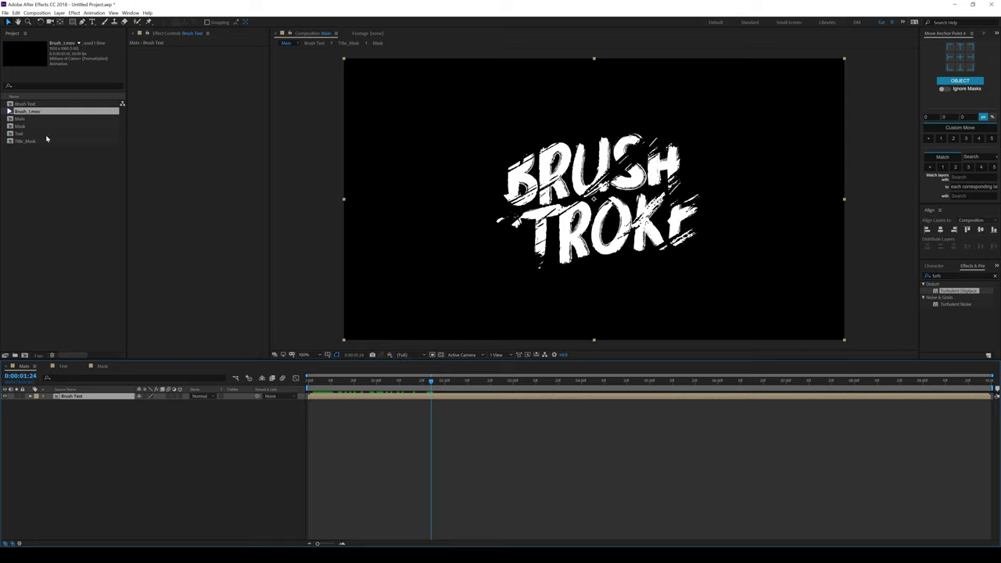
Rename the Brush Text composition as Brush Text_01 in the project
left_click(28, 104)
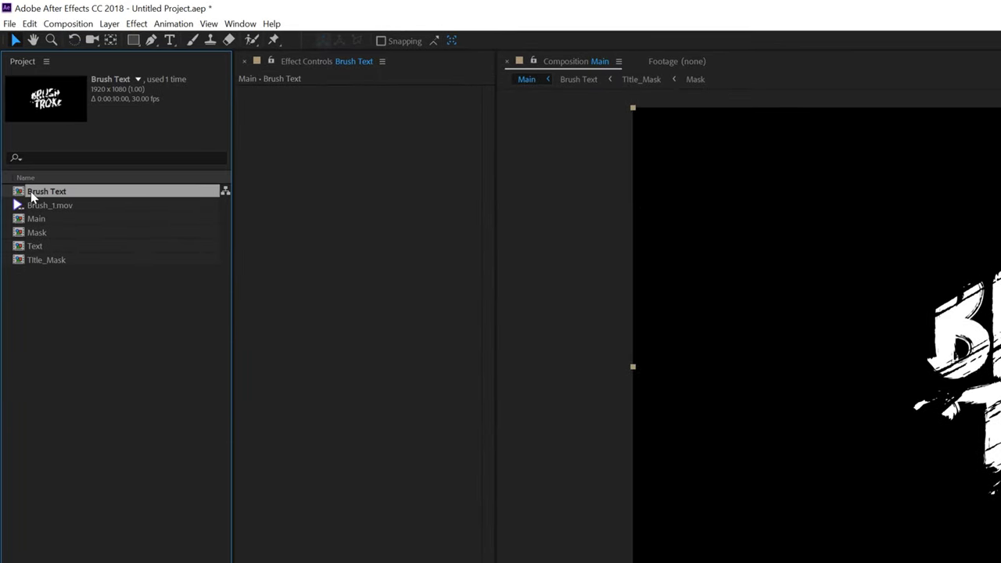
key("Return")
left_click(82, 190)
type("_01")
left_click(174, 267)
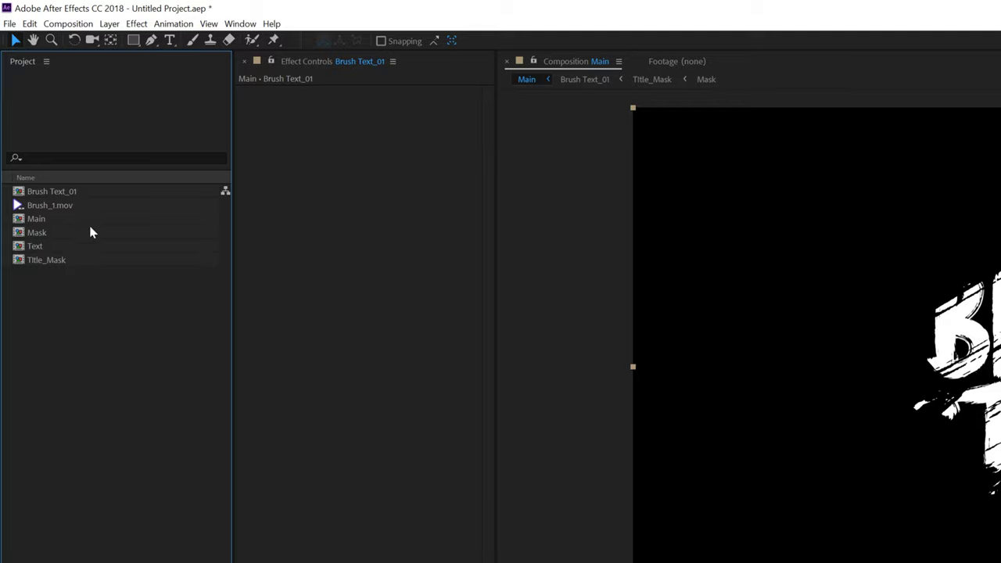
Duplicate the Brush Text_01 composition in the project and place the copy, Brush Text_02, below Brush Text_01 in Main
left_click(90, 192)
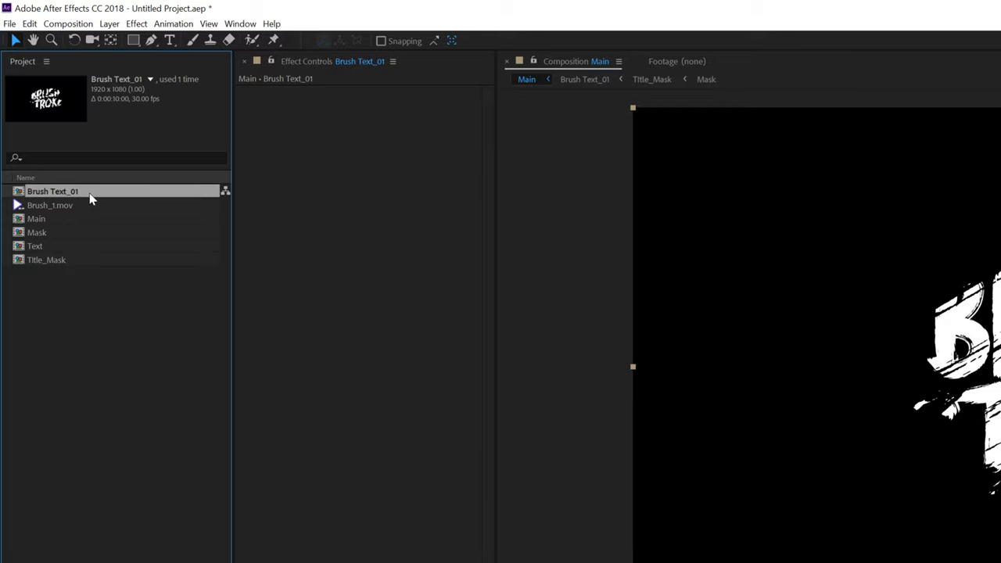
key("ctrl+d")
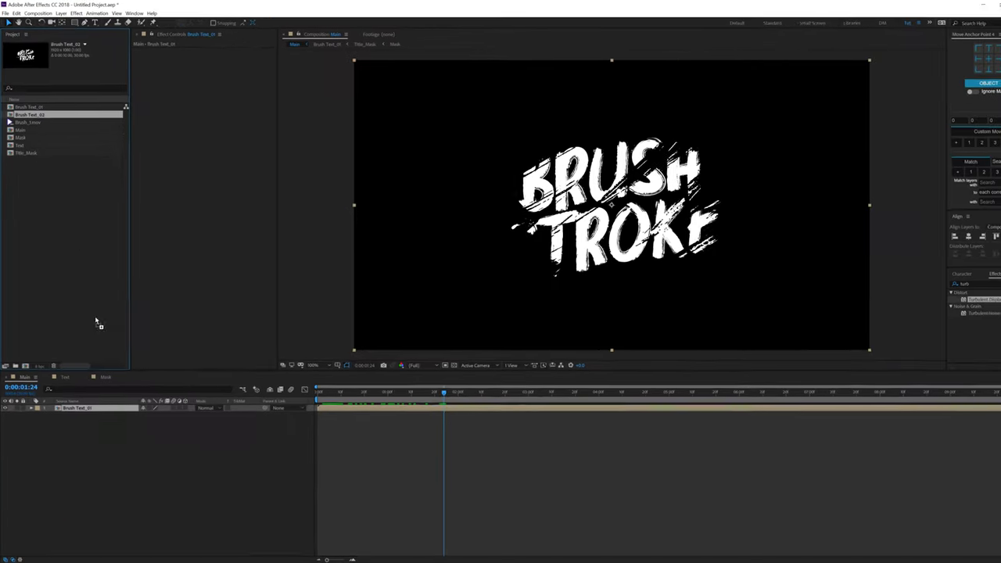
left_click_drag(97, 323, 86, 426)
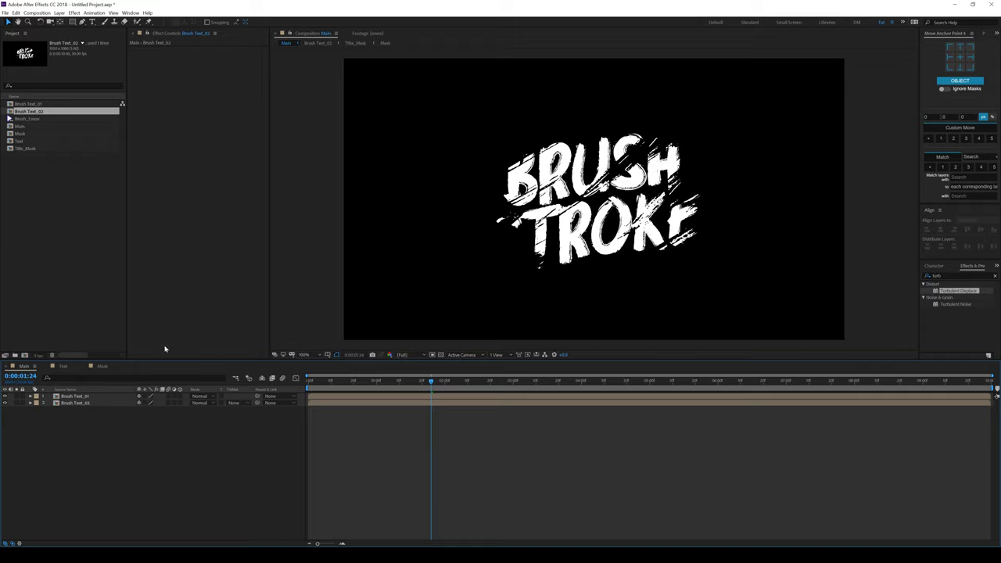
In the Brush Text_02 composition, remove Title_Mask's track matte, make Brush_1.mov visible and move it below Title_Mask
double_click(80, 405)
left_click(242, 405)
left_click(247, 411)
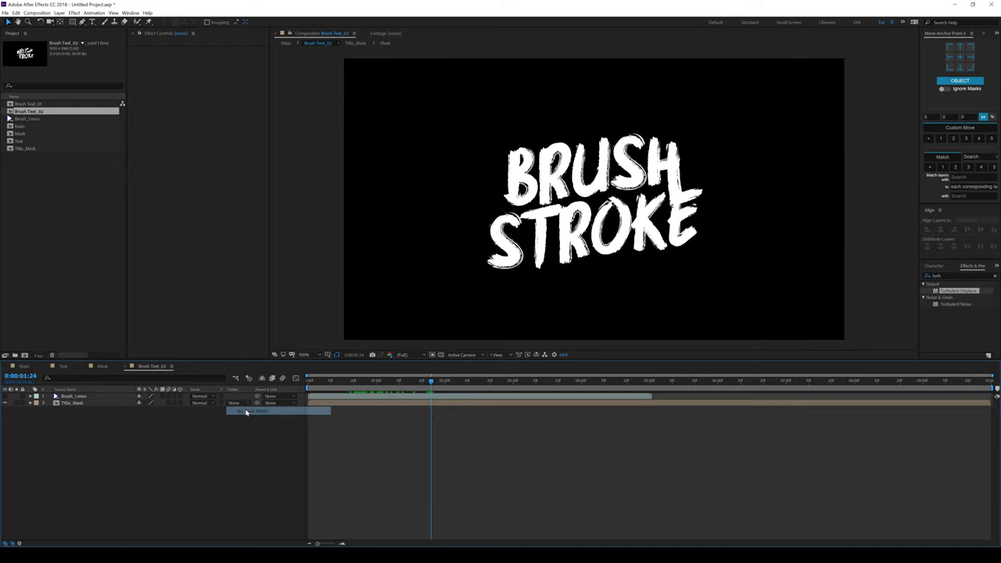
left_click(5, 397)
left_click_drag(67, 398, 67, 418)
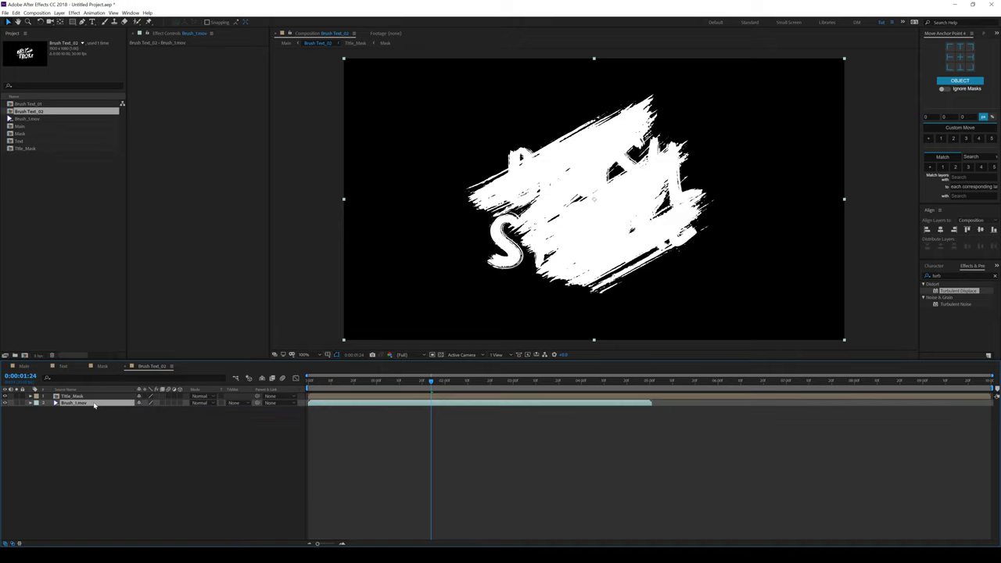
Return to the Main composition and apply the Fill effect to the Brush Text_02 layer
left_click(24, 366)
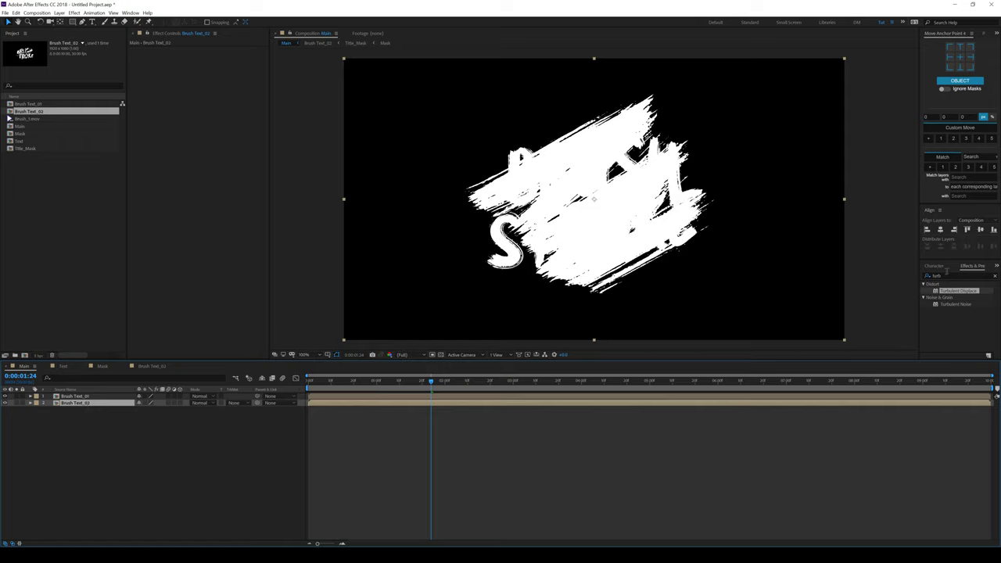
left_click_drag(946, 276, 856, 282)
type("fill")
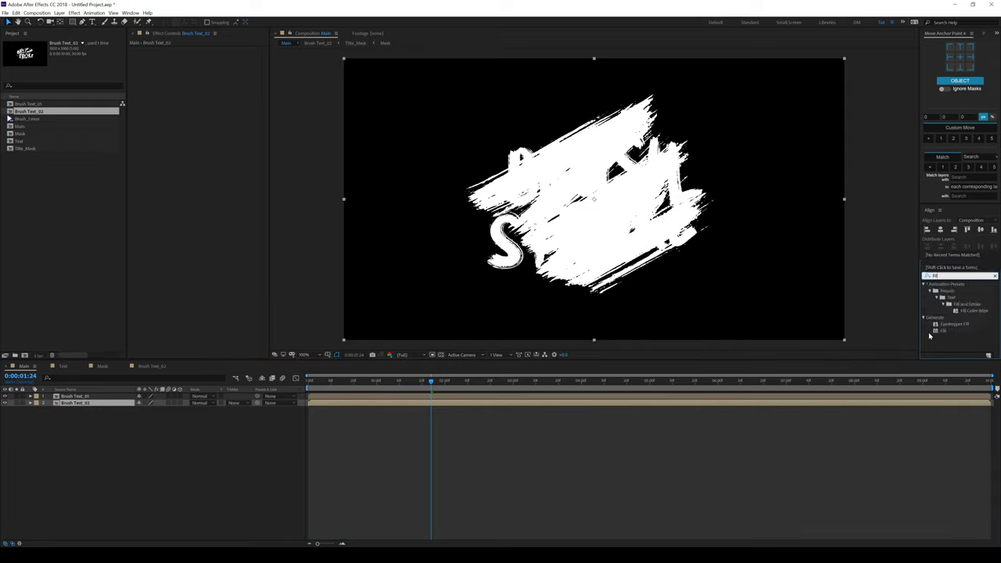
double_click(942, 330)
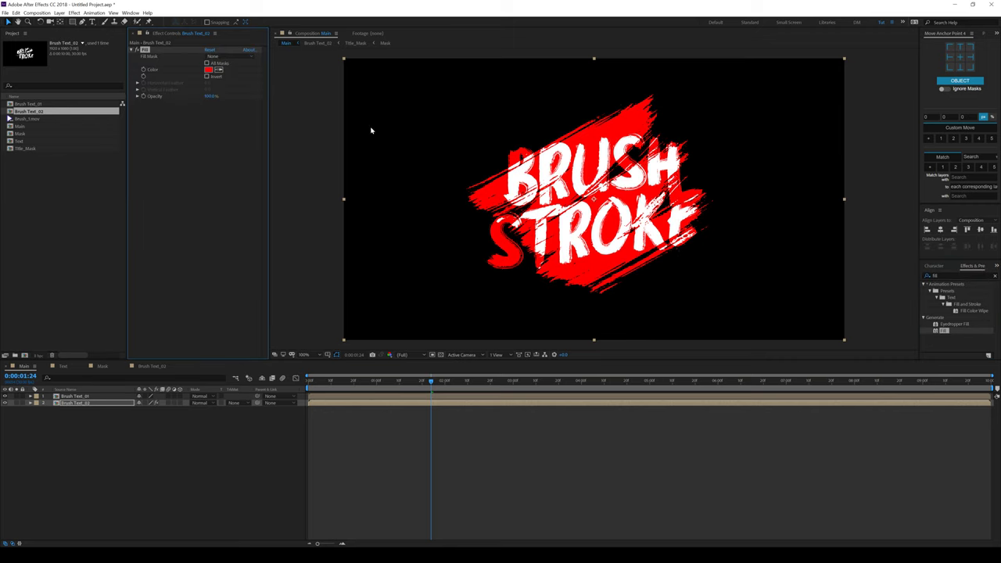
Change the Brush Text_02 fill to a softer crimson red, preview the animation and give the layer a blue label
left_click(208, 70)
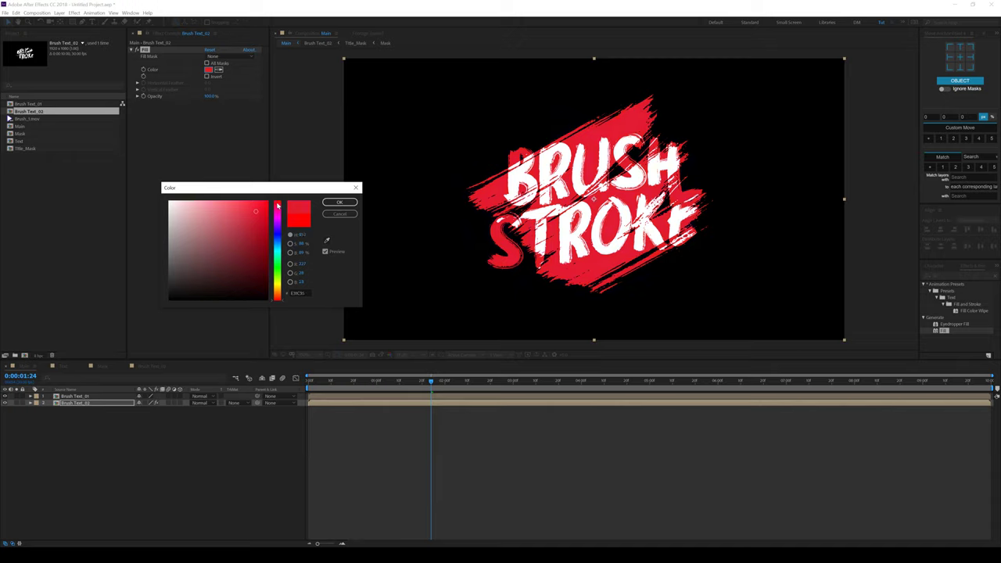
left_click_drag(256, 211, 254, 211)
left_click(334, 205)
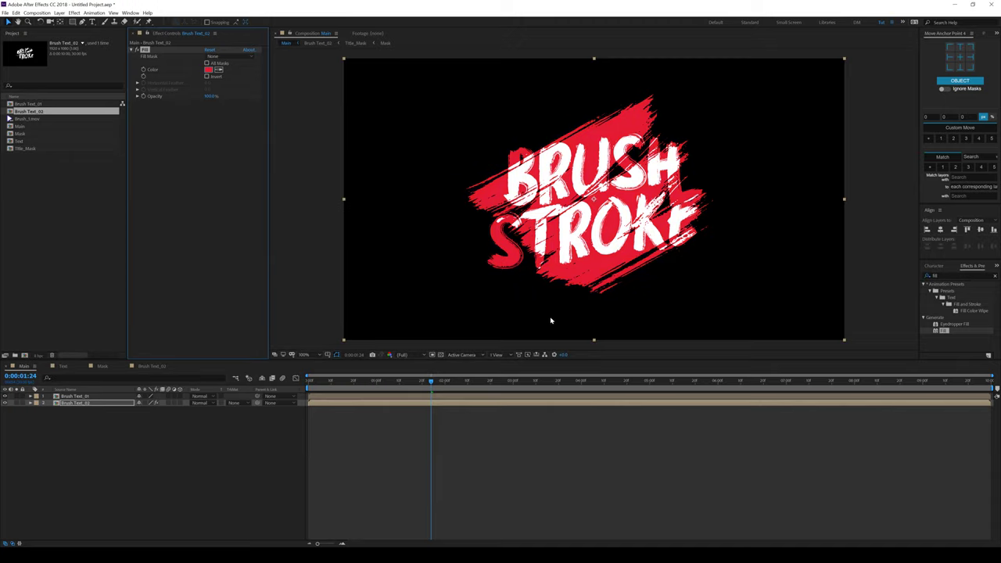
left_click_drag(315, 383, 433, 381)
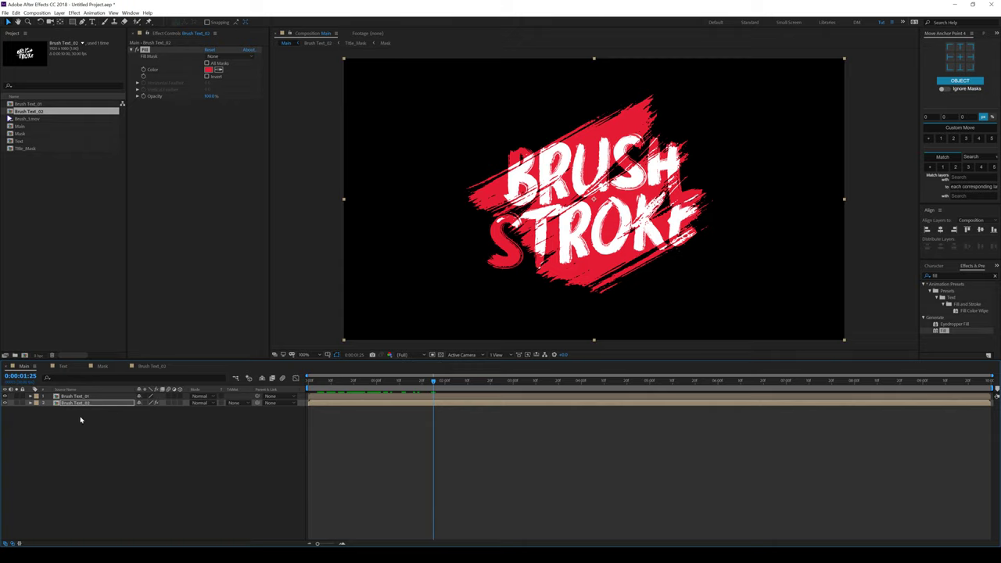
left_click(35, 403)
left_click(60, 337)
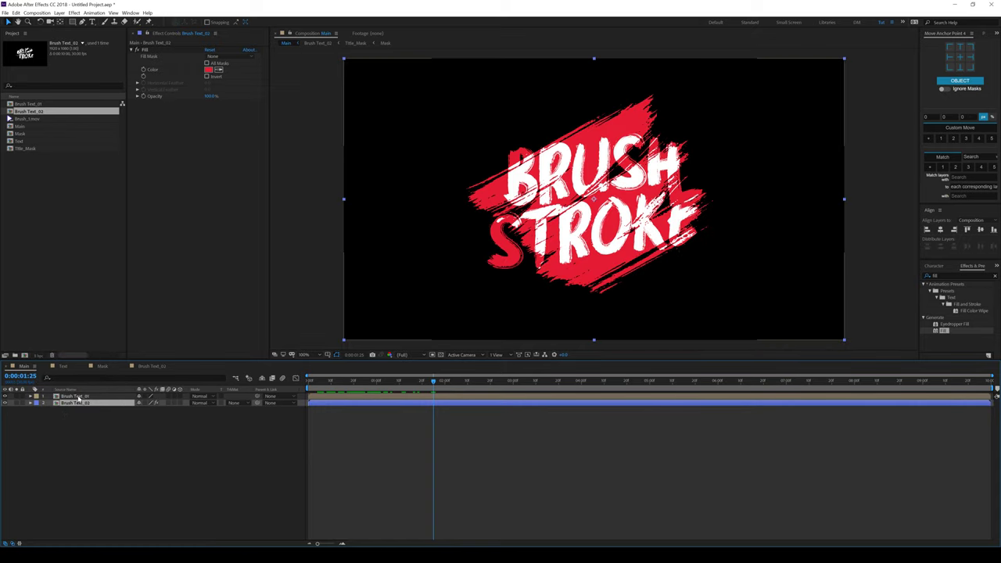
Duplicate the Brush Text_01 layer in Main and rename the lower copy Shadow
left_click(99, 397)
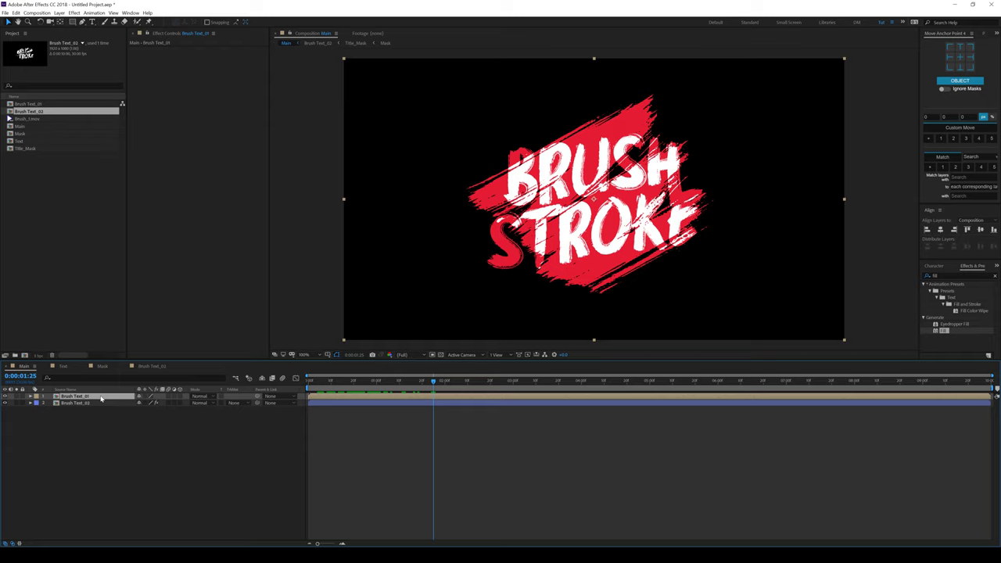
key("ctrl+d")
left_click(82, 403)
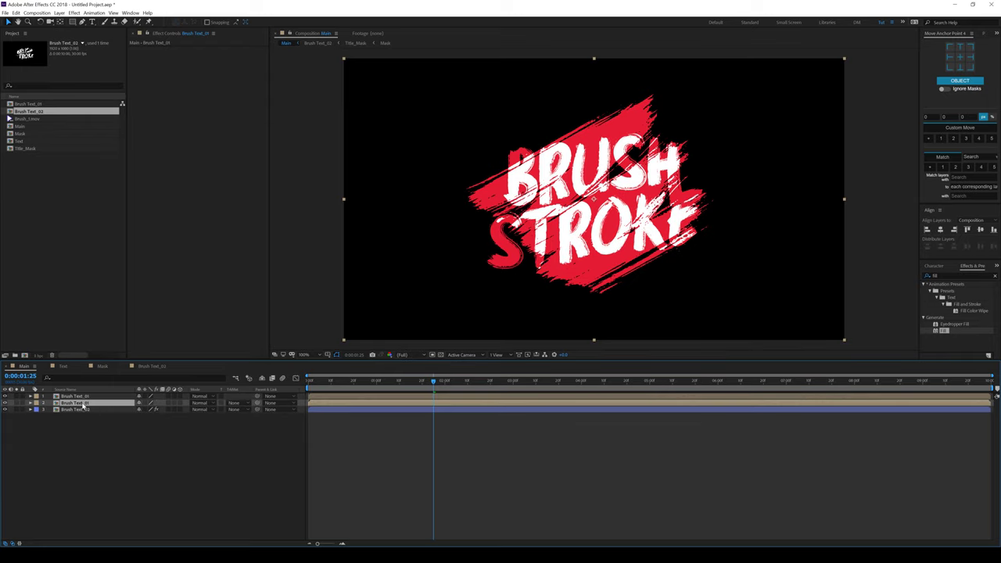
key("Return")
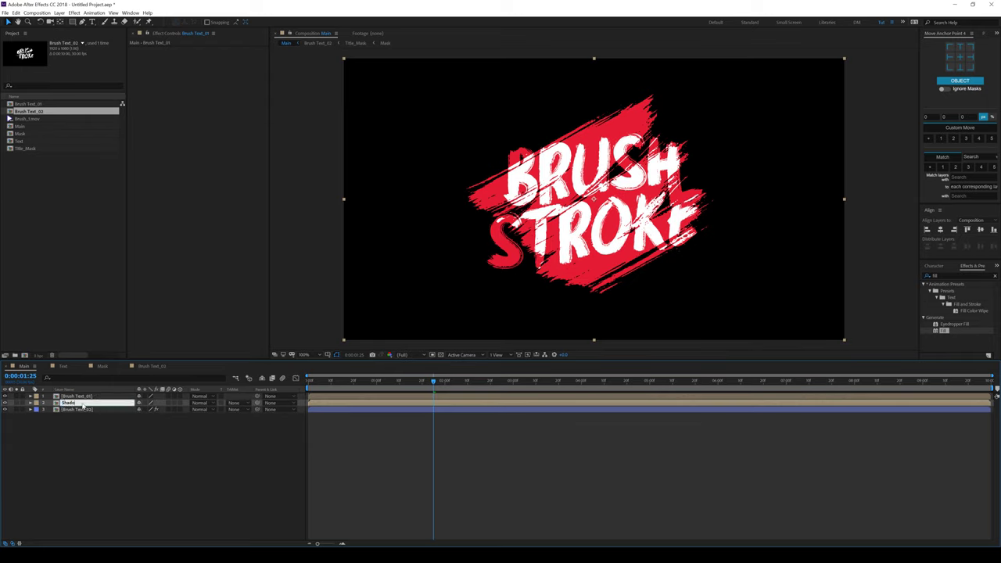
type("w")
key("Return")
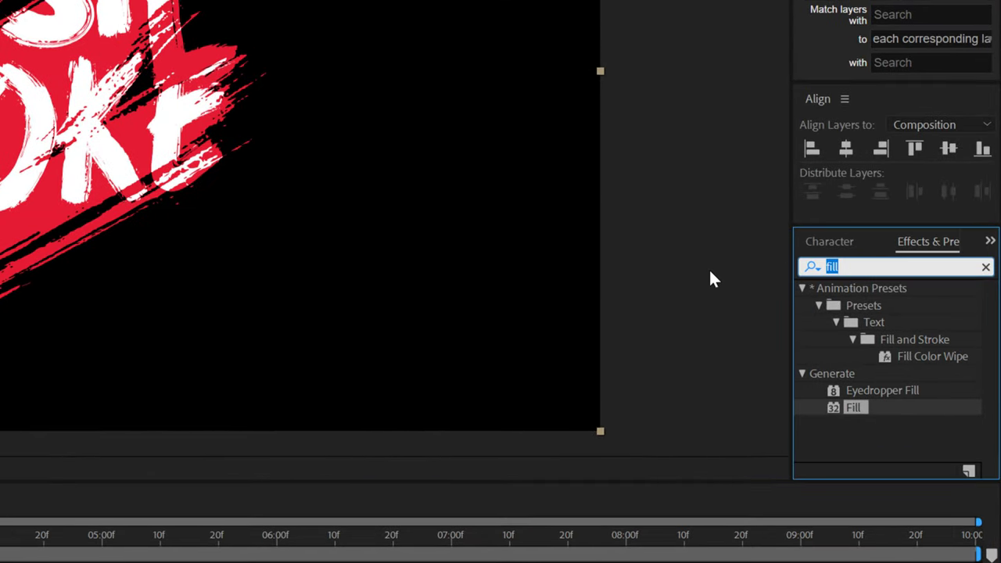
Apply the CC Radial Blur and Fill effects to the Shadow layer
type("C")
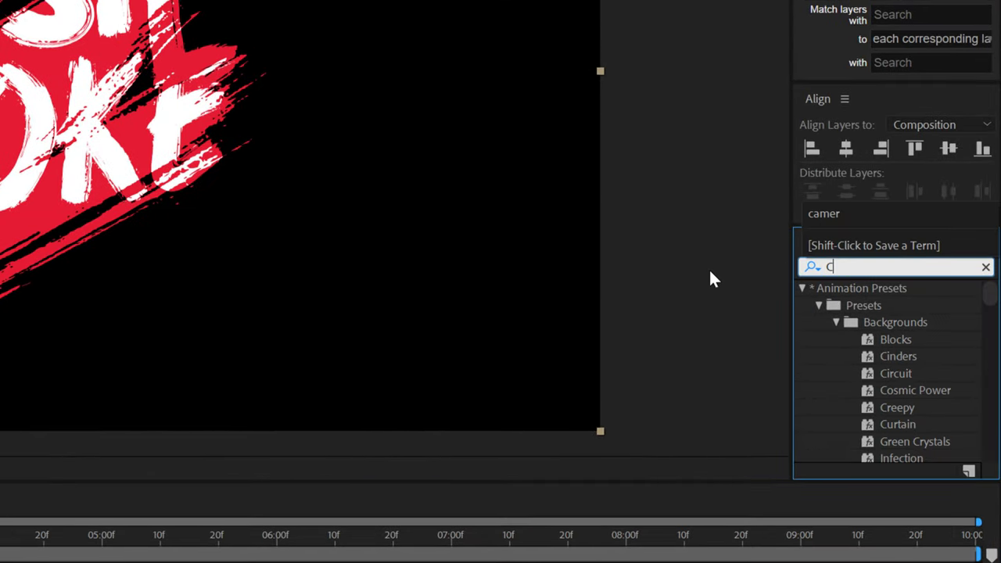
type("C ra")
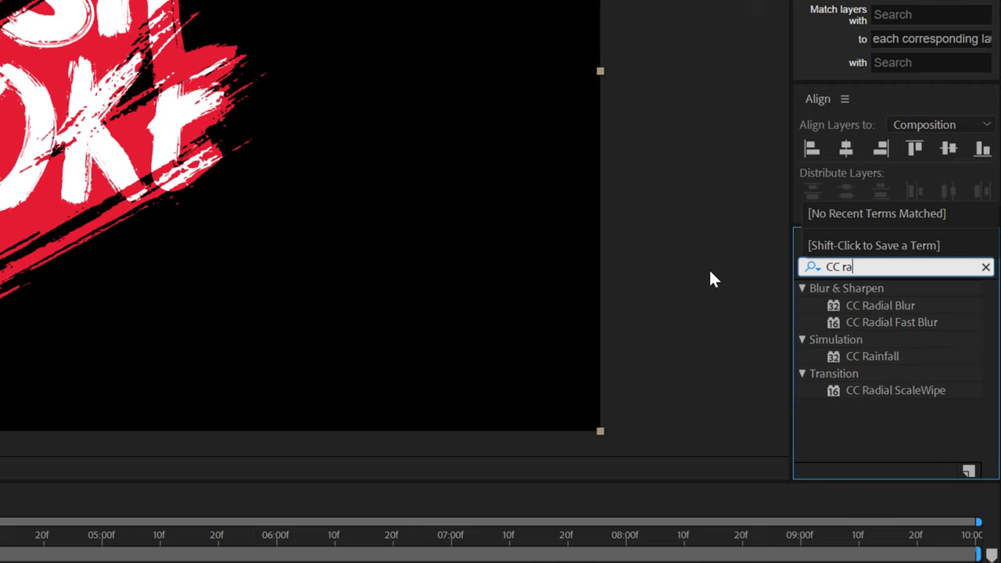
left_click(877, 306)
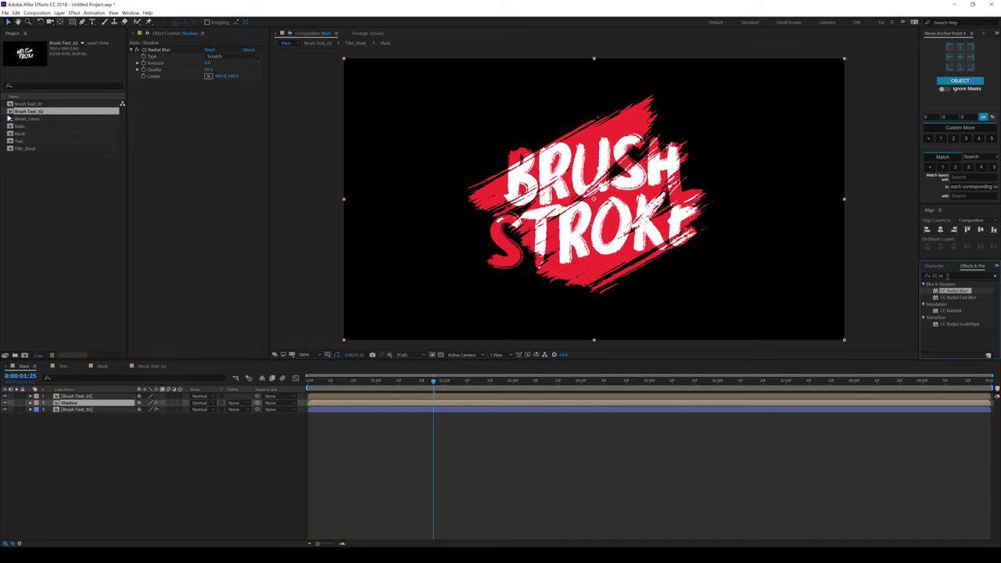
left_click_drag(947, 276, 887, 277)
type("filk")
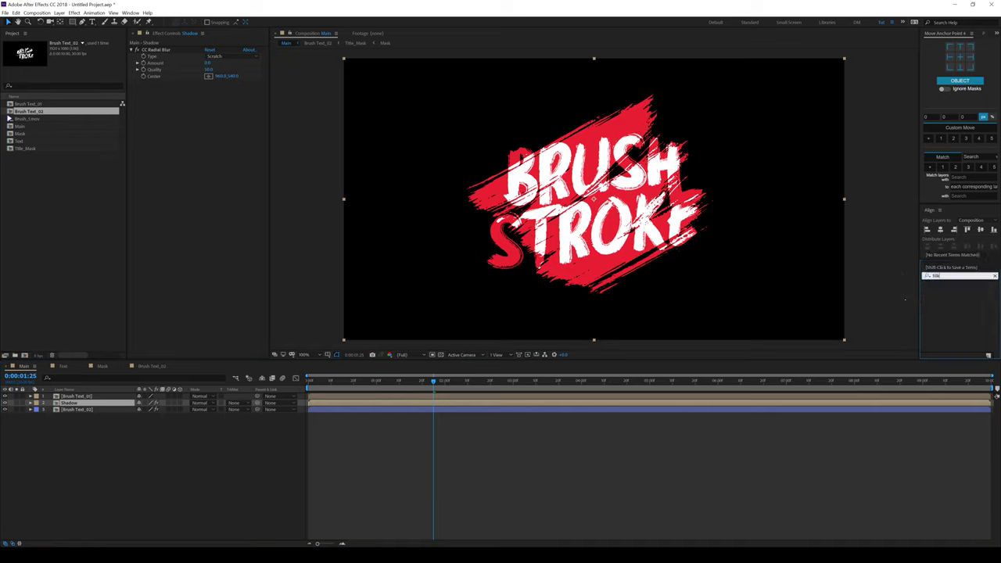
left_click_drag(943, 329, 371, 184)
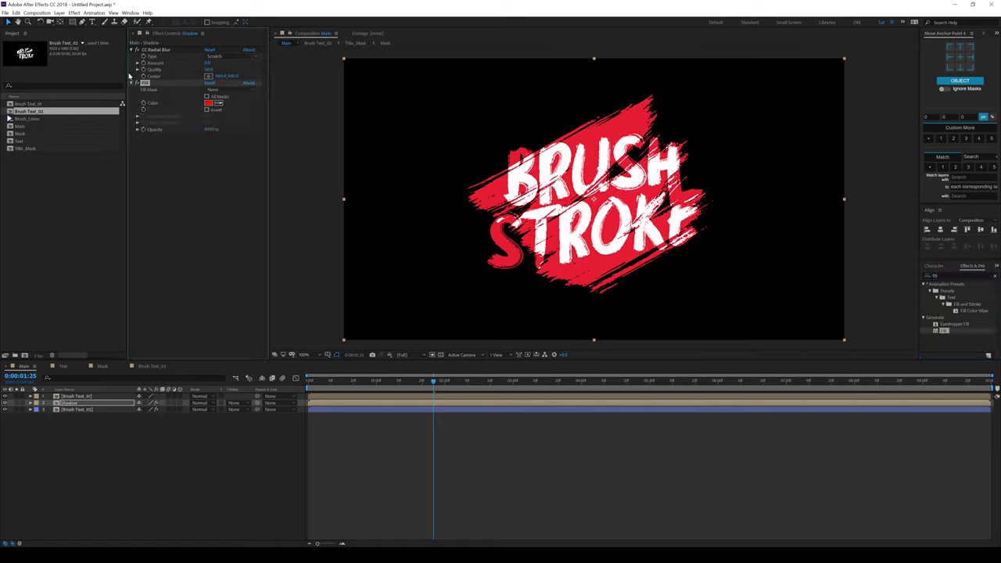
Move CC Radial Blur below Fill on the Shadow layer and set the fill color to dark red 390000
left_click_drag(151, 49, 164, 135)
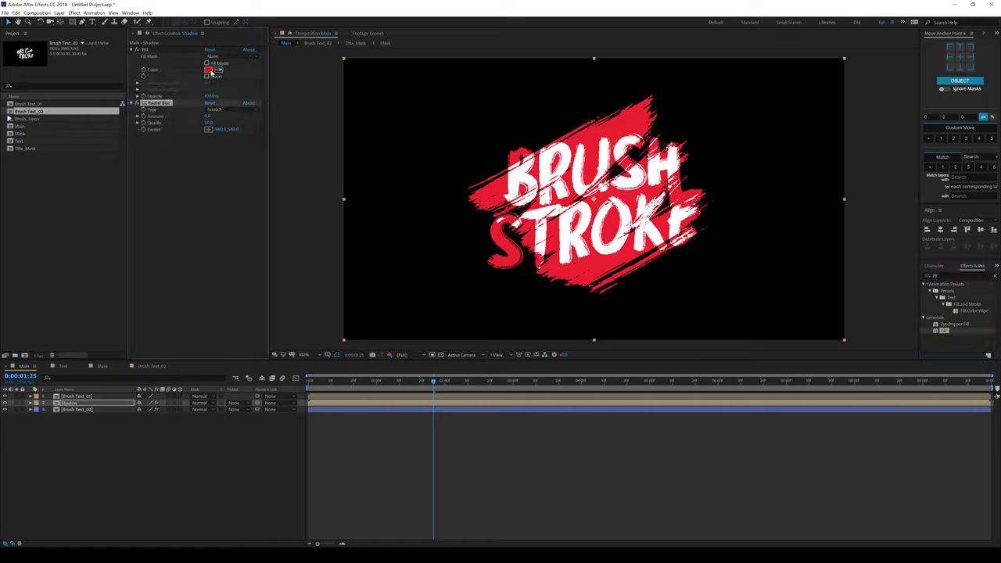
left_click(210, 70)
left_click(268, 277)
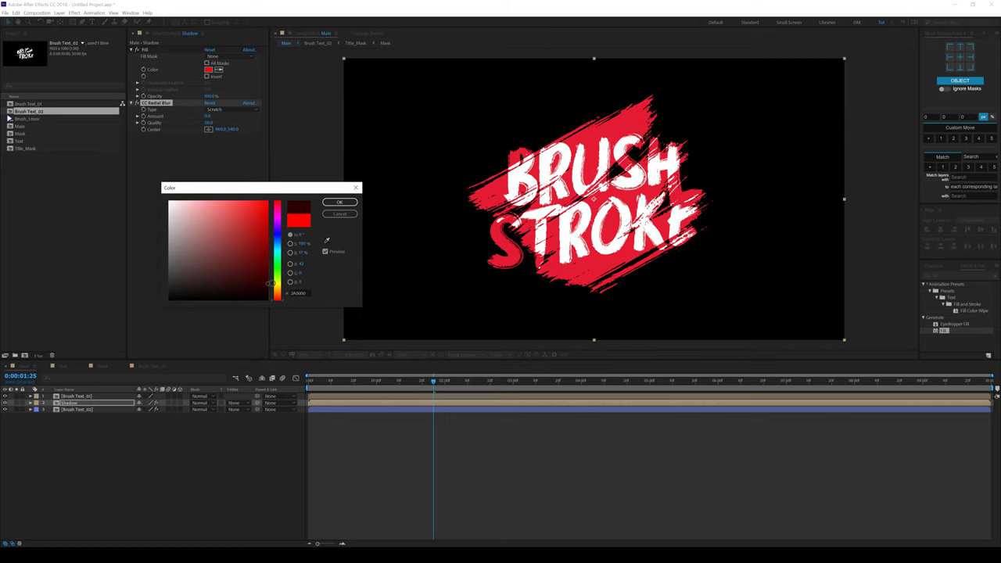
left_click(332, 201)
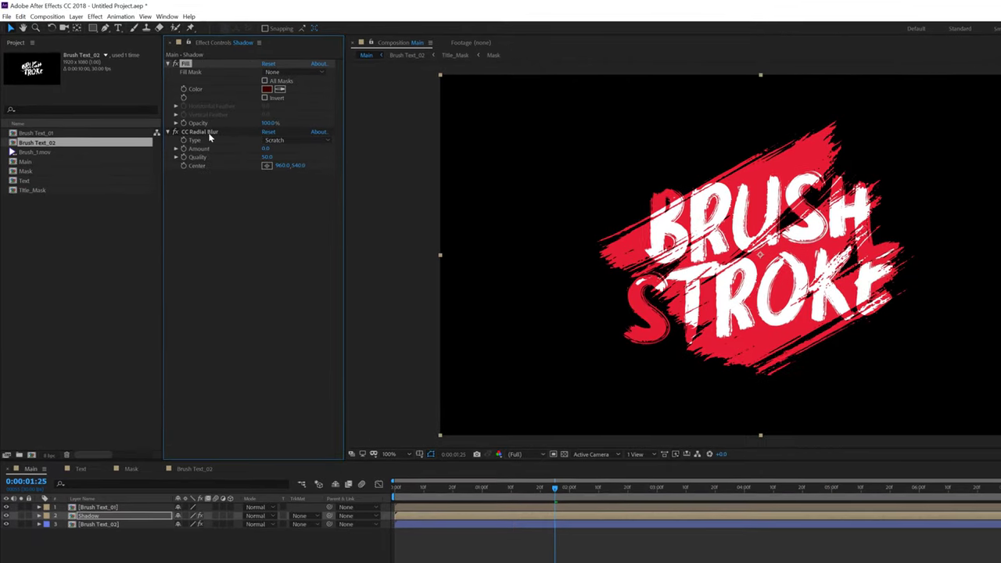
Set the Shadow layer's CC Radial Blur to the Fading Zoom type with an amount of 25
left_click(292, 145)
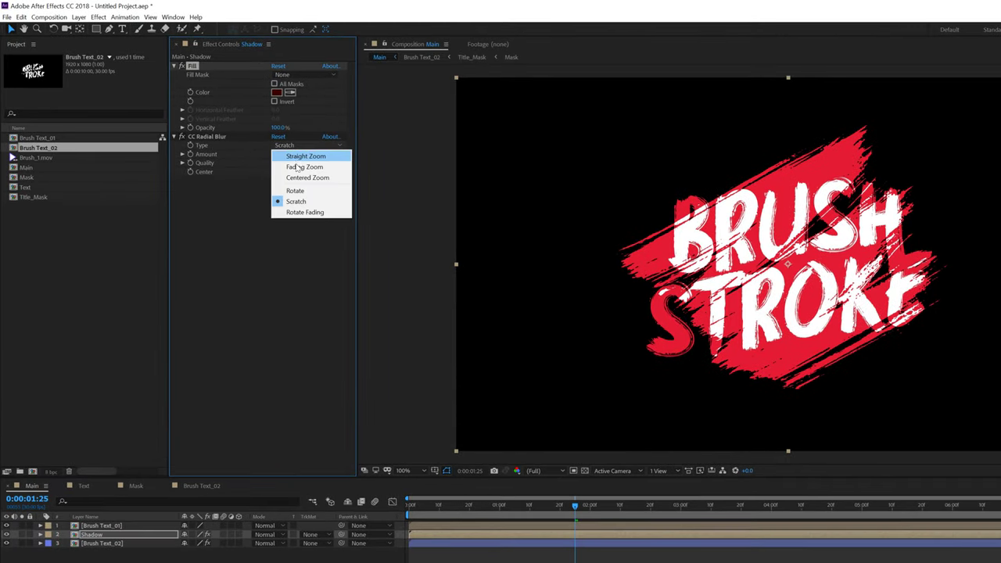
left_click(297, 167)
left_click(276, 155)
type("25")
key("Return")
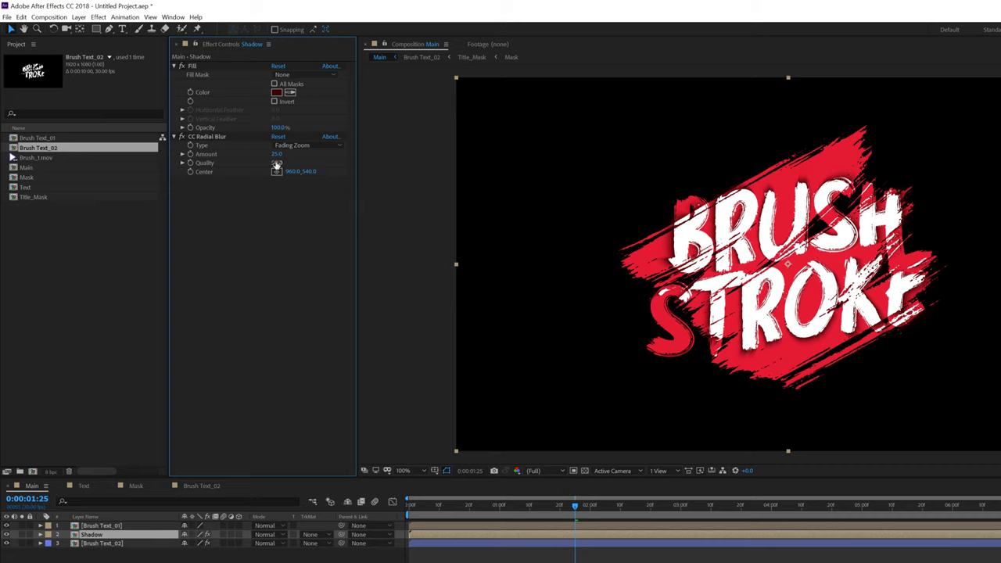
Move the Shadow's radial blur center beyond the upper right corner of the frame, at about 2338, -150
left_click(208, 139)
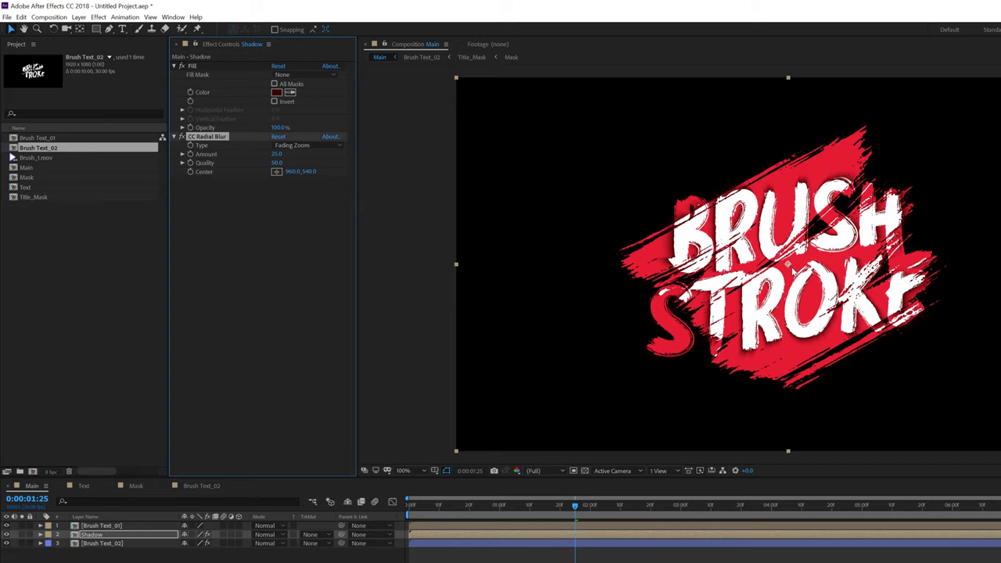
scroll(792, 269, "down", 1)
left_click_drag(790, 266, 988, 183)
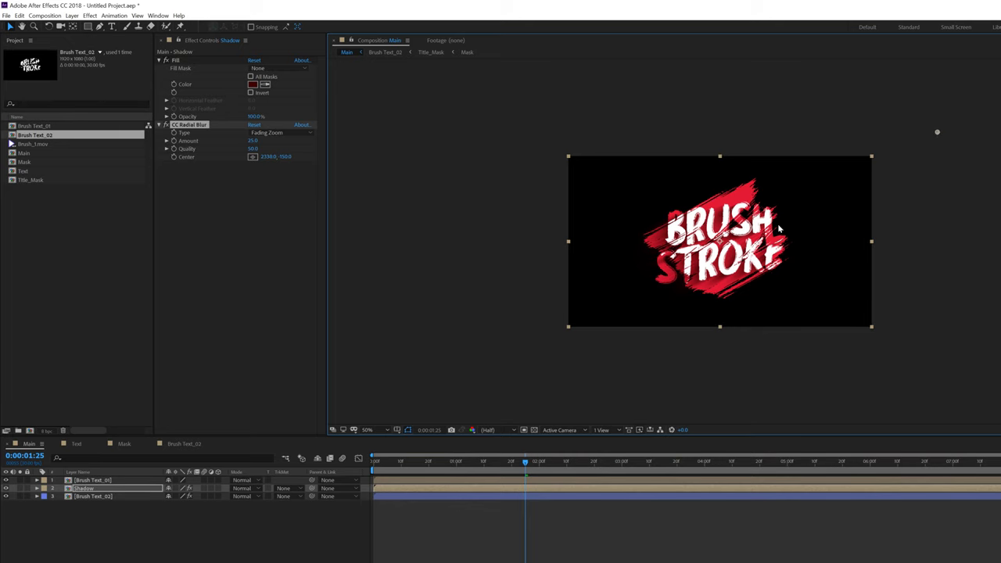
scroll(779, 228, "up", 2)
scroll(779, 229, "down", 1)
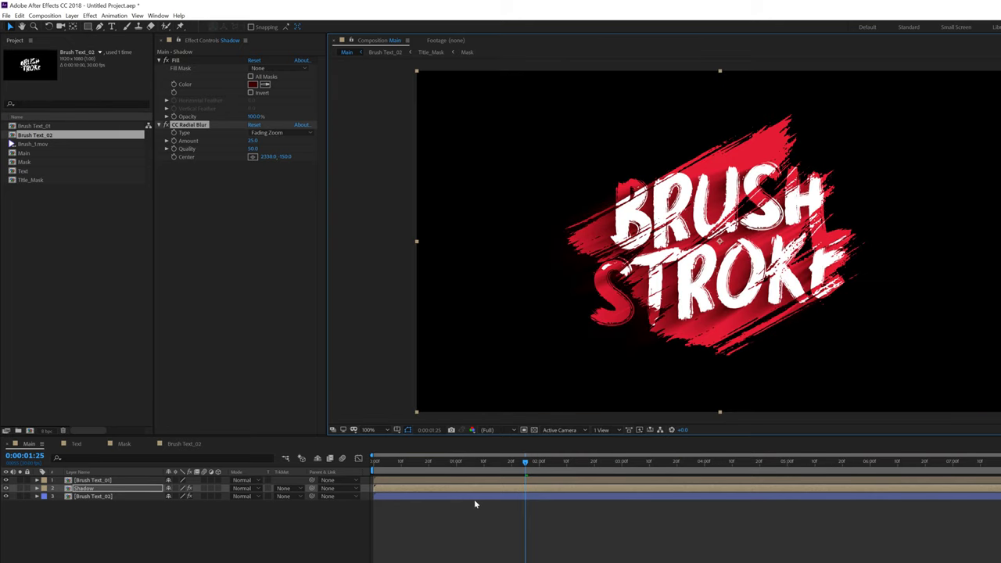
left_click(477, 551)
scroll(636, 306, "down", 1)
scroll(636, 306, "up", 1)
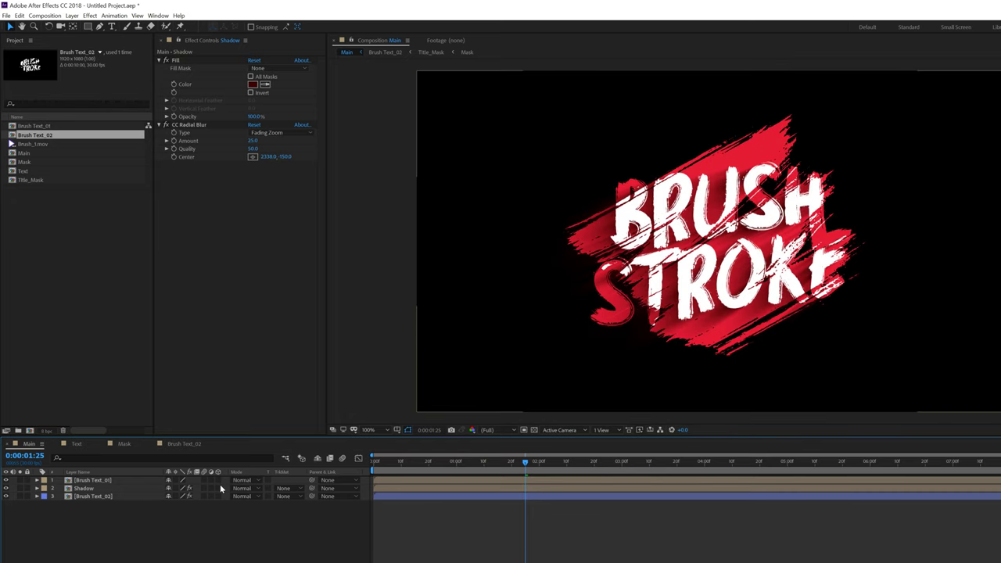
Make all three layers 3D and set the Z position of Brush Text_01 and Shadow to -25
left_click_drag(220, 502, 219, 504)
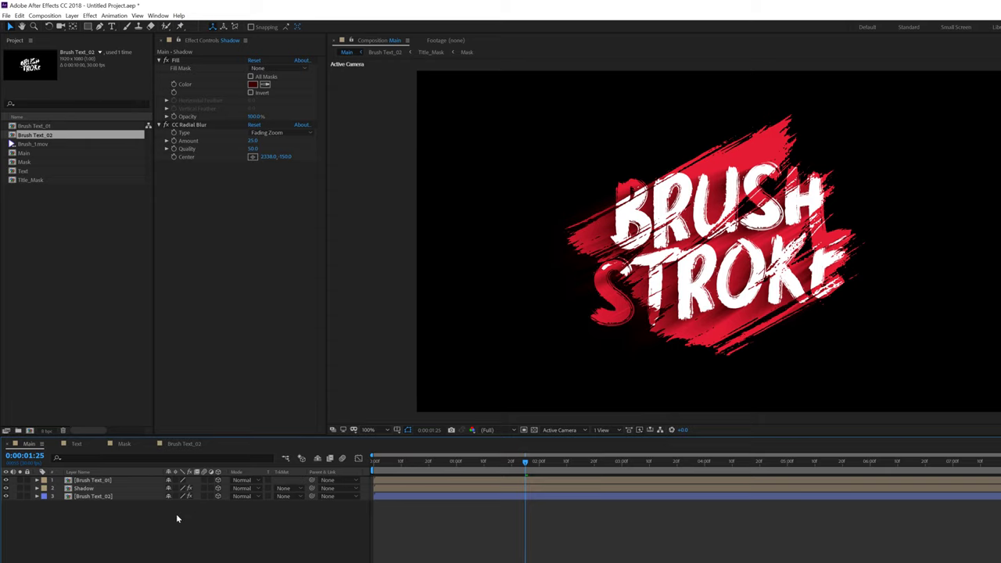
left_click_drag(88, 517, 110, 458)
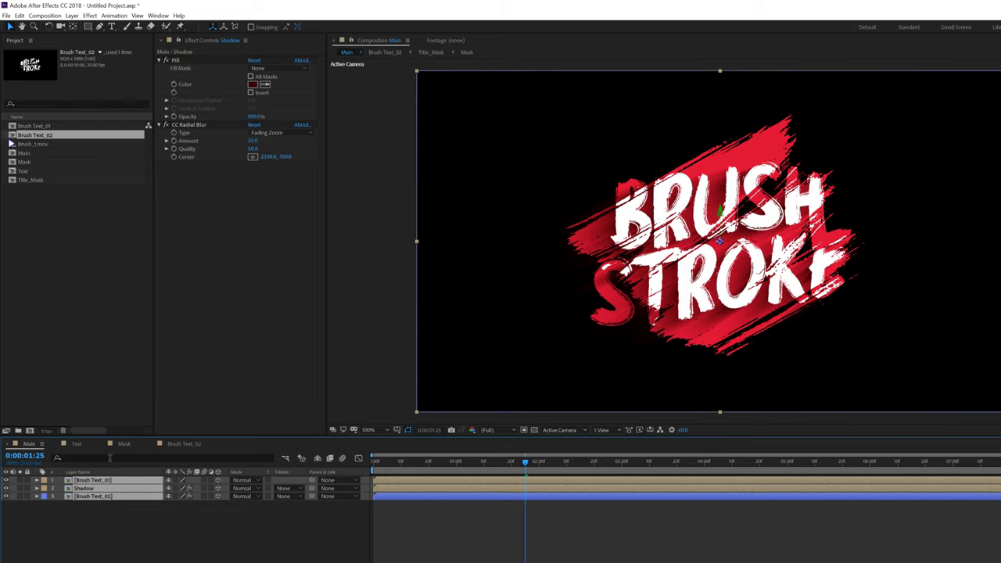
key("p")
left_click(118, 553)
left_click(108, 480)
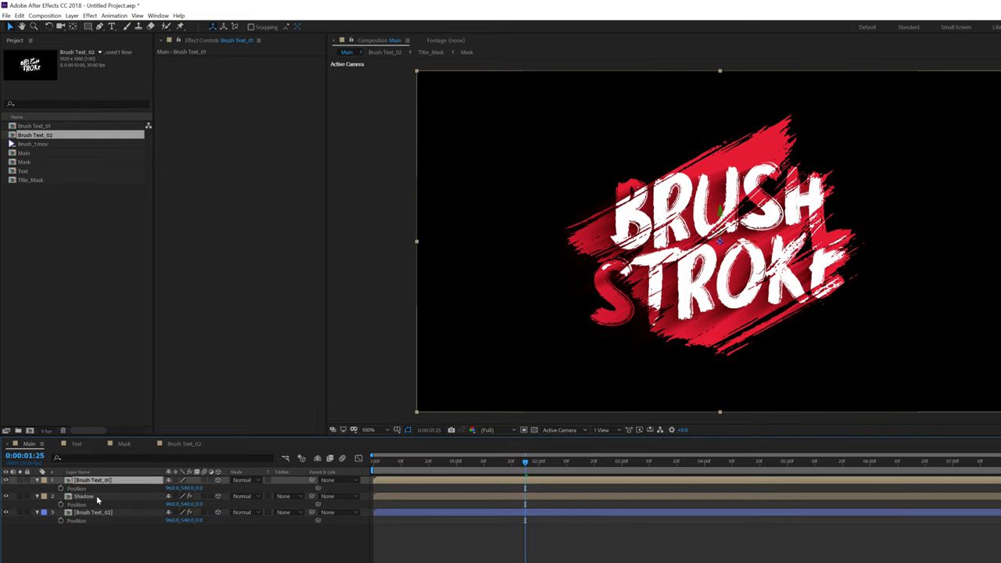
left_click(97, 498, "shift")
left_click(199, 488)
type("-25")
left_click(178, 550)
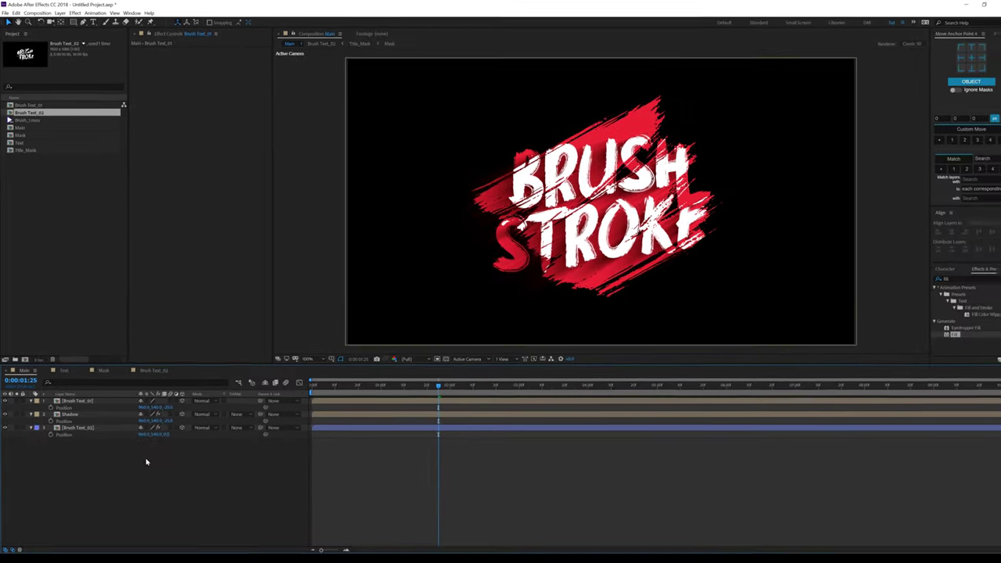
Add a new camera to the Main composition, keeping the offered camera settings
right_click(83, 464)
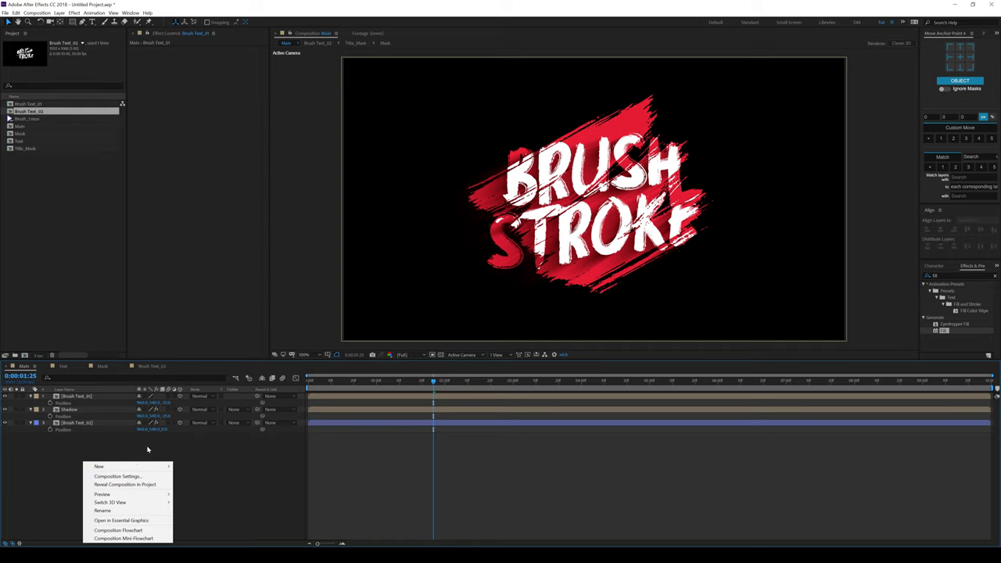
mouse_move(161, 466)
left_click(191, 501)
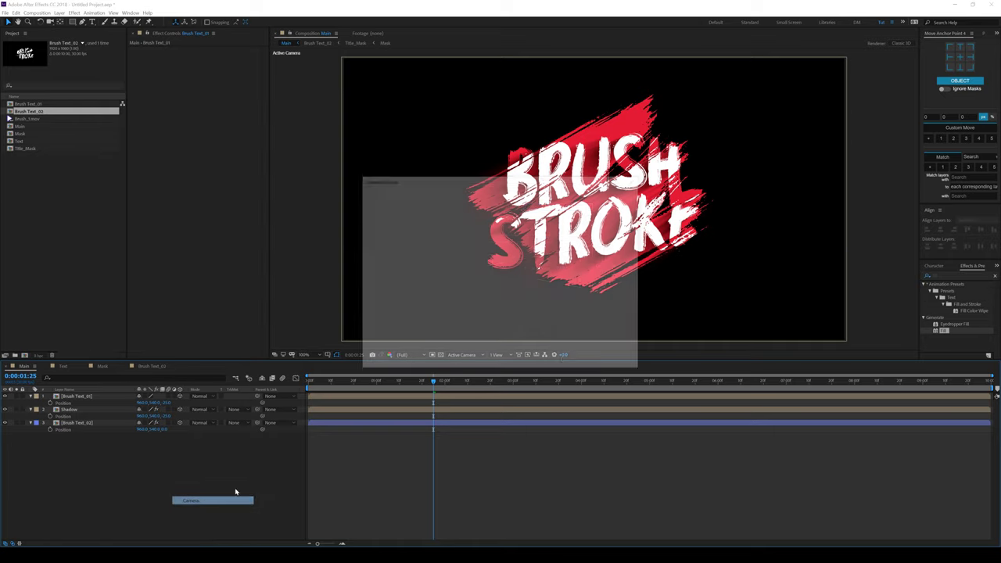
key("Return")
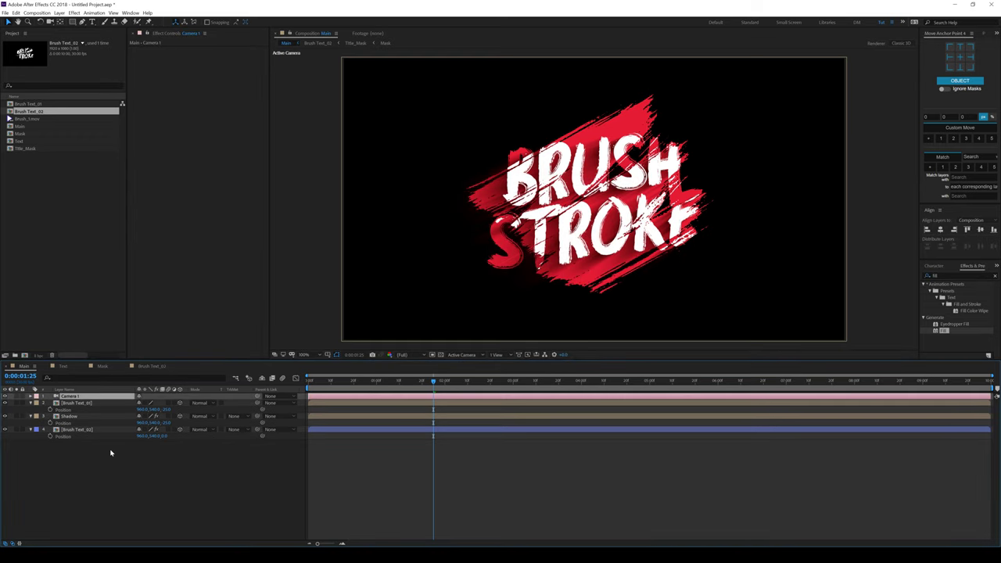
Add a null object to the Main composition and rename it Cam
right_click(111, 462)
mouse_move(160, 469)
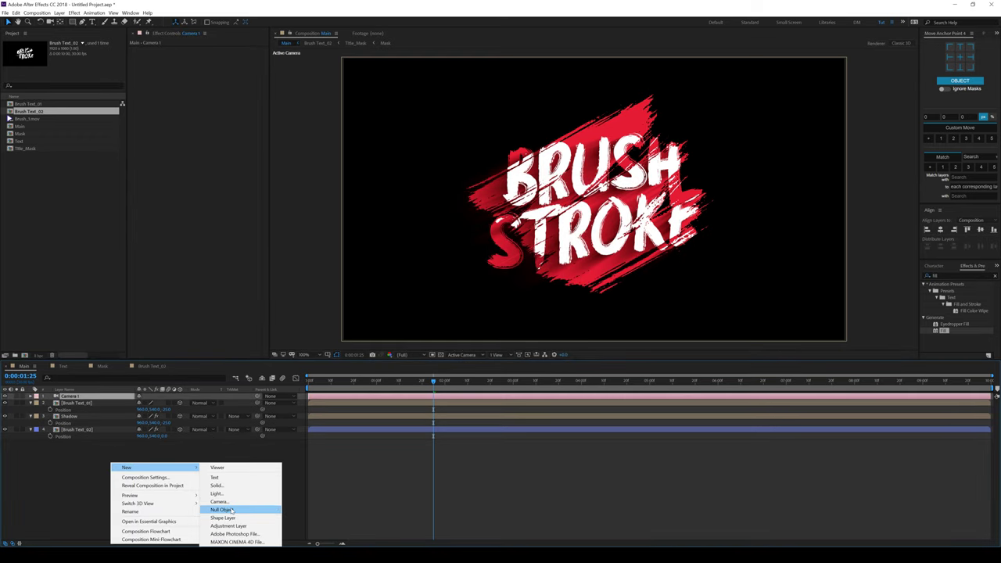
left_click(227, 510)
key("Return")
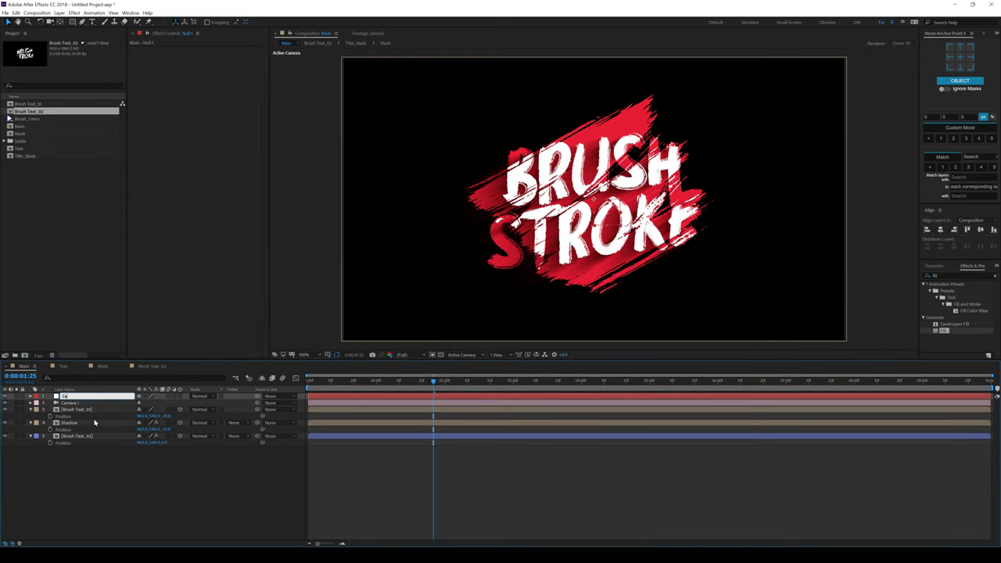
key("Return")
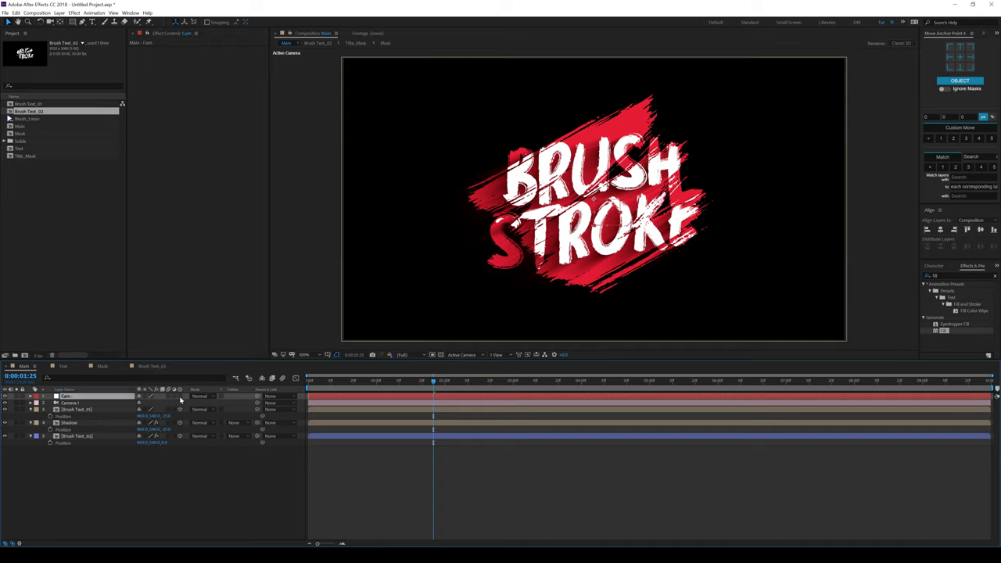
Center the Cam null horizontally and vertically in the composition and give it a yellow label
left_click(940, 227)
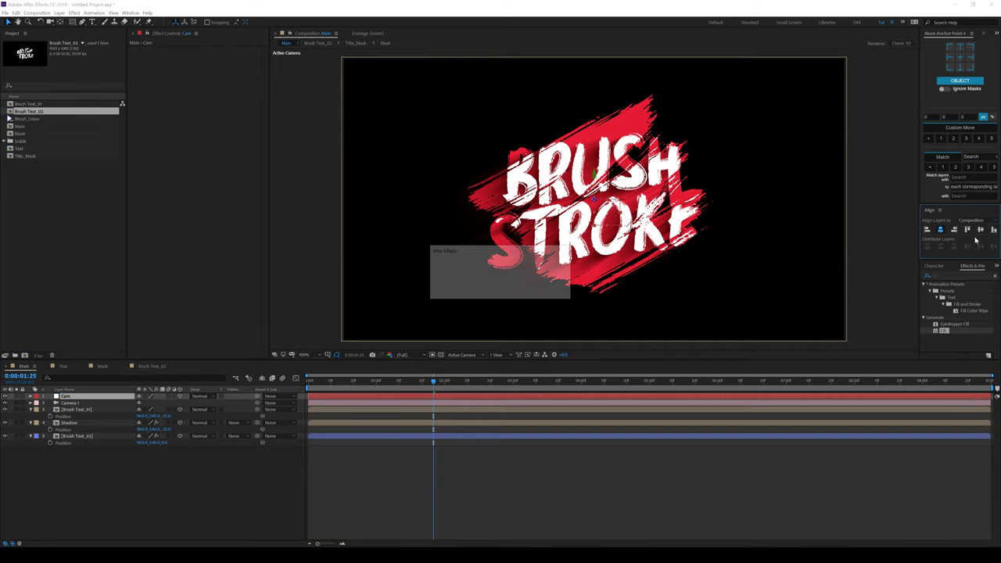
left_click(553, 291)
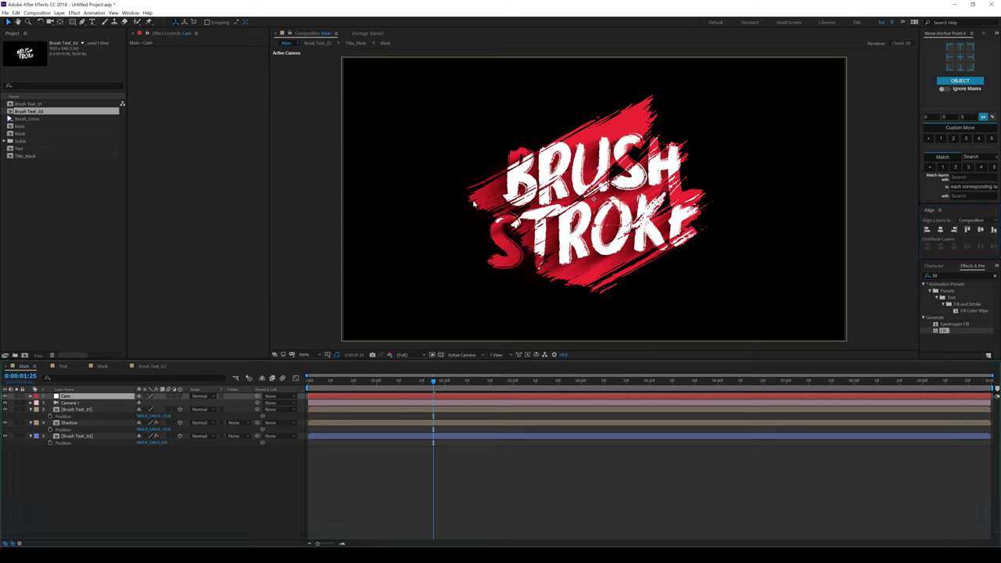
left_click(941, 230)
left_click(981, 231)
left_click(35, 397)
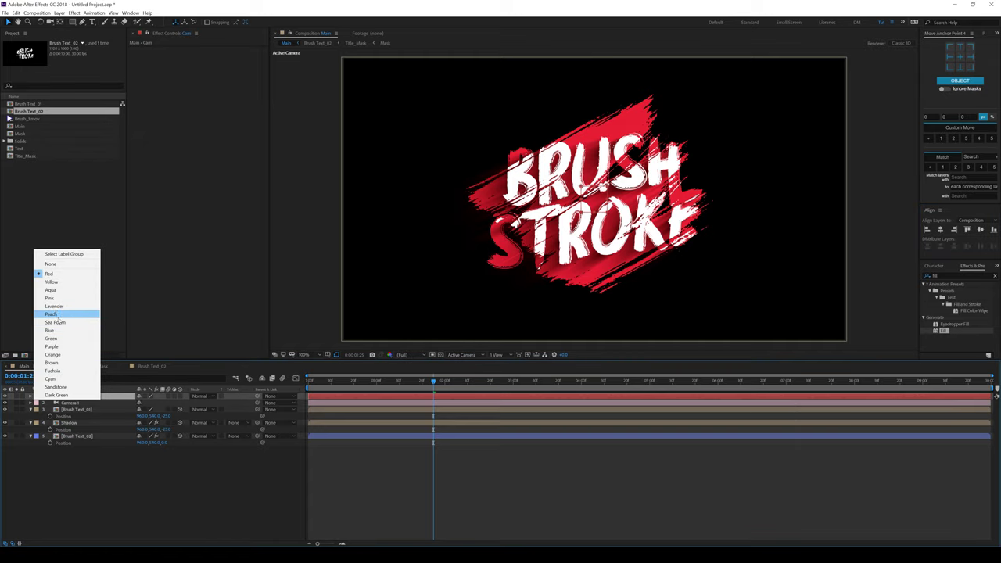
left_click(78, 282)
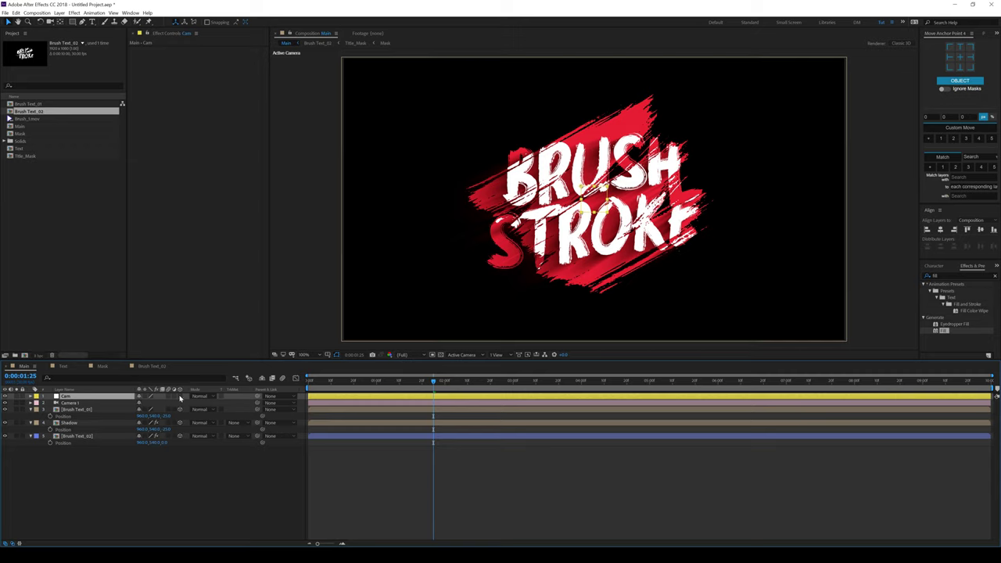
Parent Camera 1 to the Cam null, then reveal the null's rotation properties and test its X and Y Rotation
left_click_drag(259, 404, 68, 399)
key("r")
left_click_drag(147, 416, 219, 480)
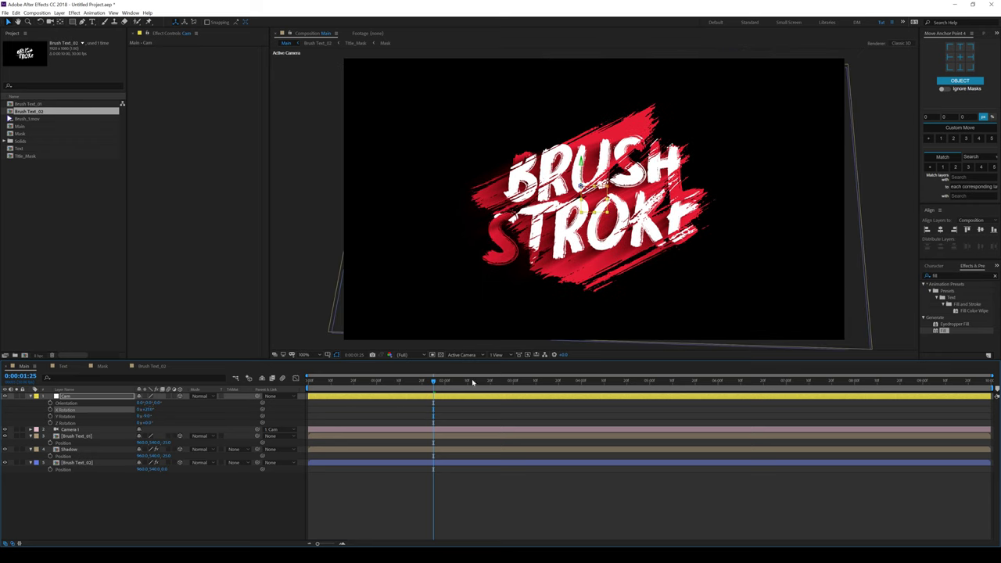
At 2 seconds, reset the Cam null's X and Y Rotation to 0 and start keyframing both
left_click_drag(432, 381, 445, 385)
type("0")
left_click(165, 413)
left_click(147, 417)
type("0")
left_click(108, 417)
left_click(50, 410)
left_click(51, 416)
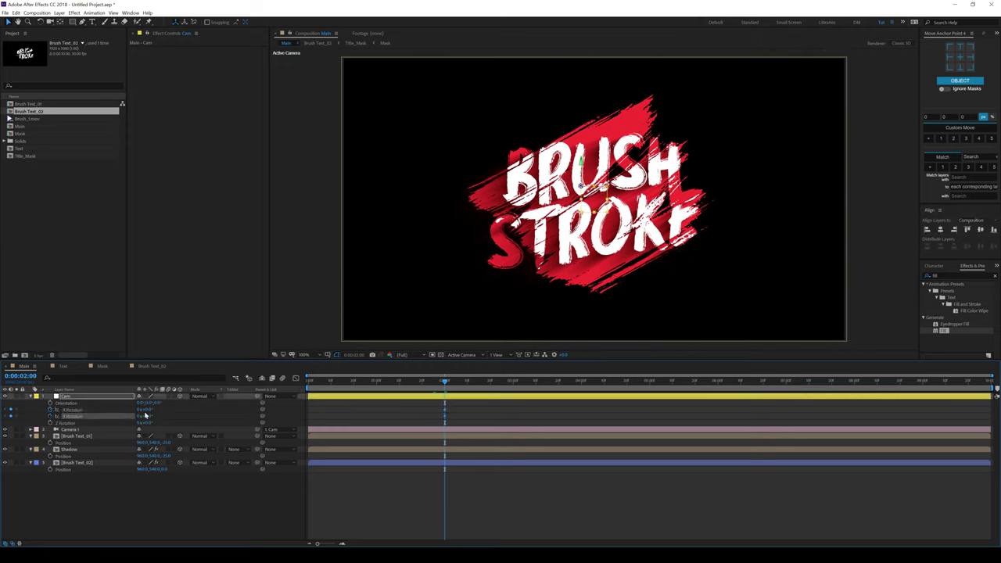
Shift the Cam null's X and Y Rotation keyframes to the start of the timeline
mouse_move(434, 404)
left_mouse_down()
mouse_move(456, 423)
mouse_move(425, 412)
left_mouse_up()
left_click_drag(348, 411, 314, 413)
left_click(172, 425)
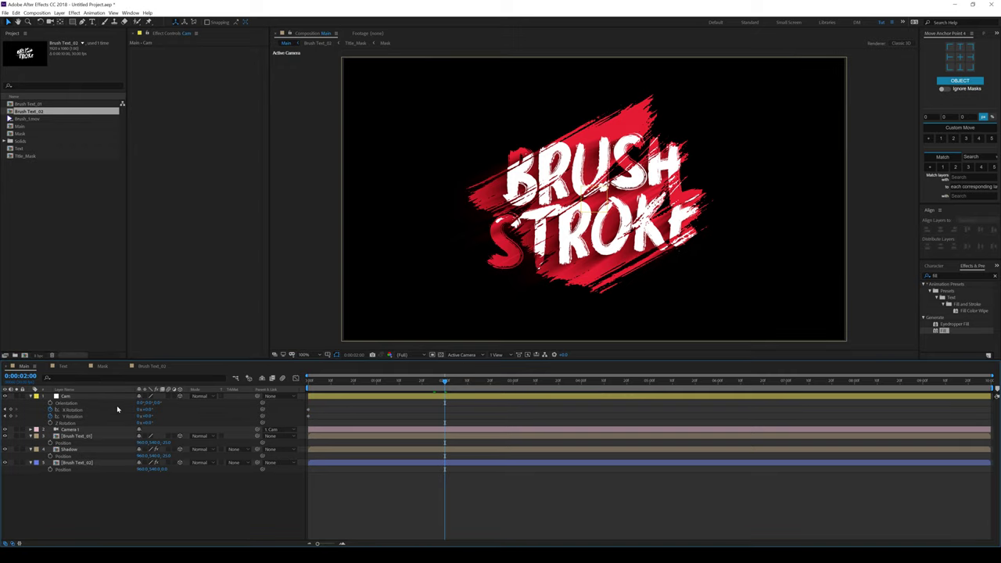
Keyframe a positive X Rotation and a negative Y Rotation on the Cam null at 2 seconds
left_click(148, 411)
left_click(171, 415)
left_click(148, 416)
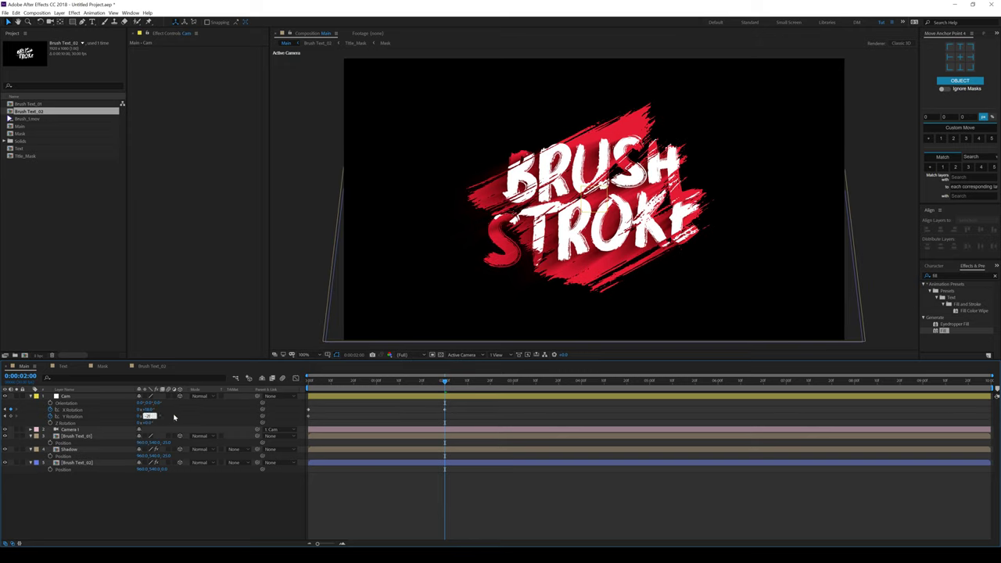
key("Return")
Lower the preview resolution to Half and play the camera rotation animation
left_click_drag(423, 381, 369, 381)
left_click(411, 355)
left_click(404, 390)
key("space")
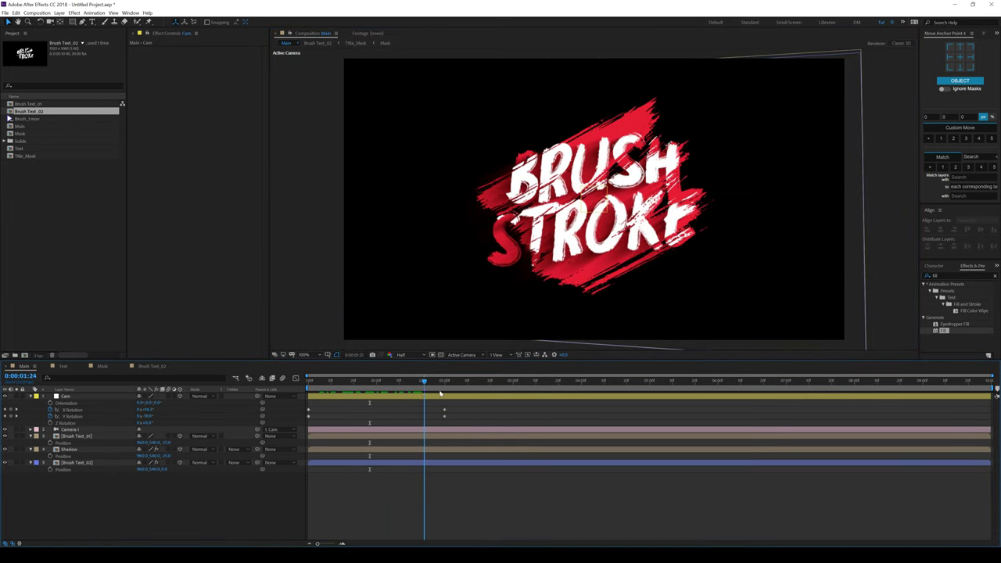
Ease the Cam null's rotation keyframes and reshape their speed curves to peak early with a long slowdown
left_click_drag(406, 398, 309, 422)
left_click(238, 438)
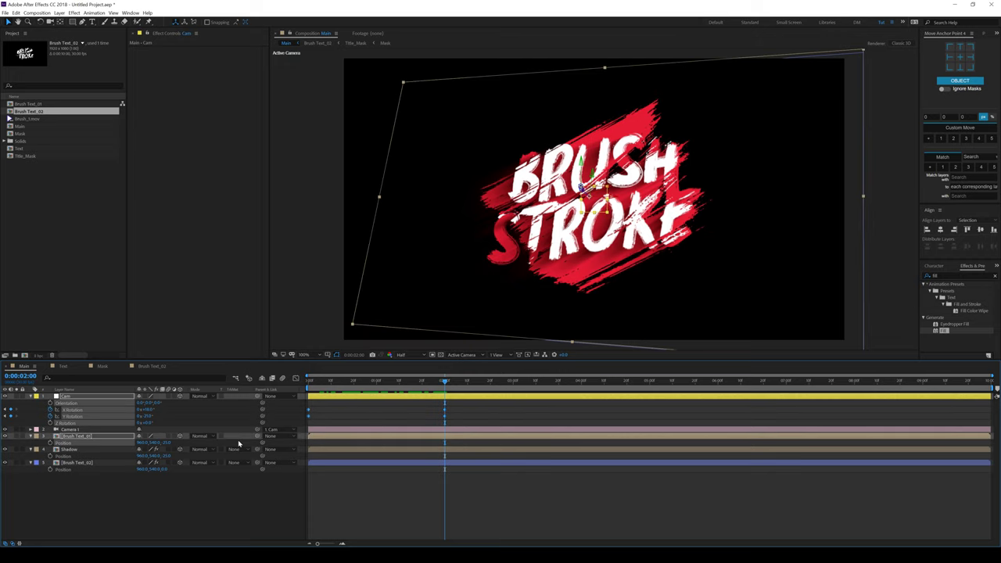
left_click(295, 378)
left_click_drag(498, 448, 376, 456)
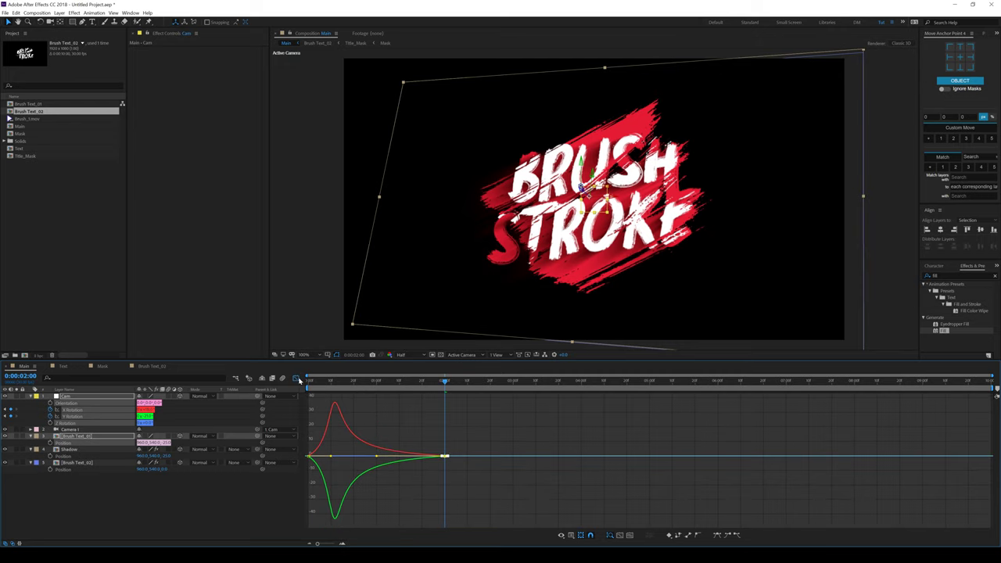
left_click(296, 378)
Preview the eased camera rotation from the start of the Main composition
left_click_drag(336, 381, 287, 385)
key("space")
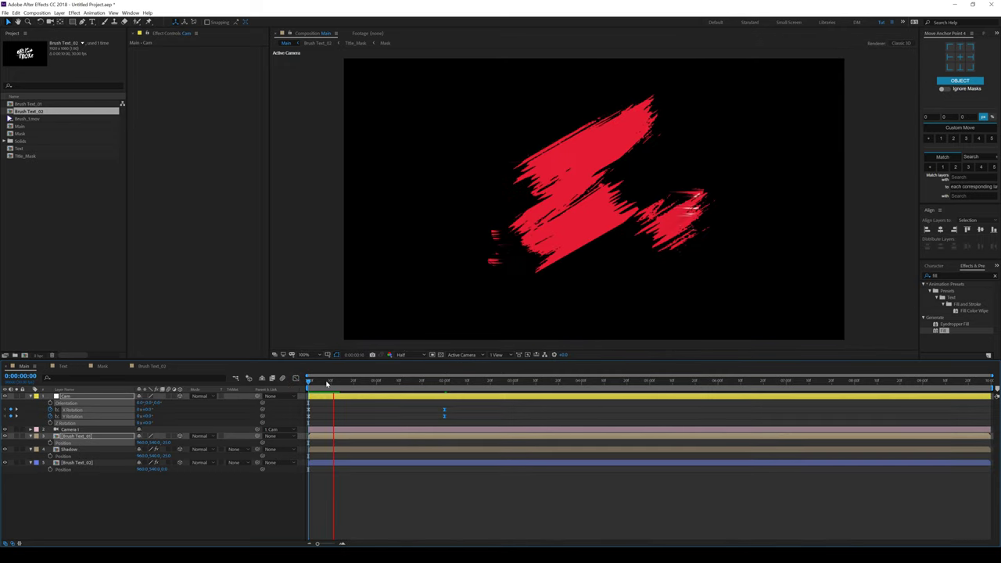
key("space")
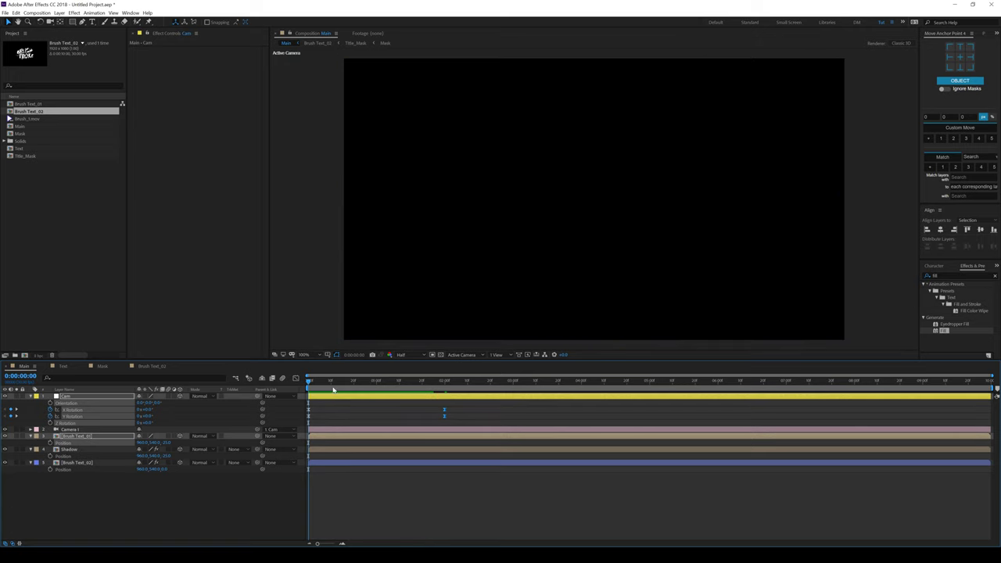
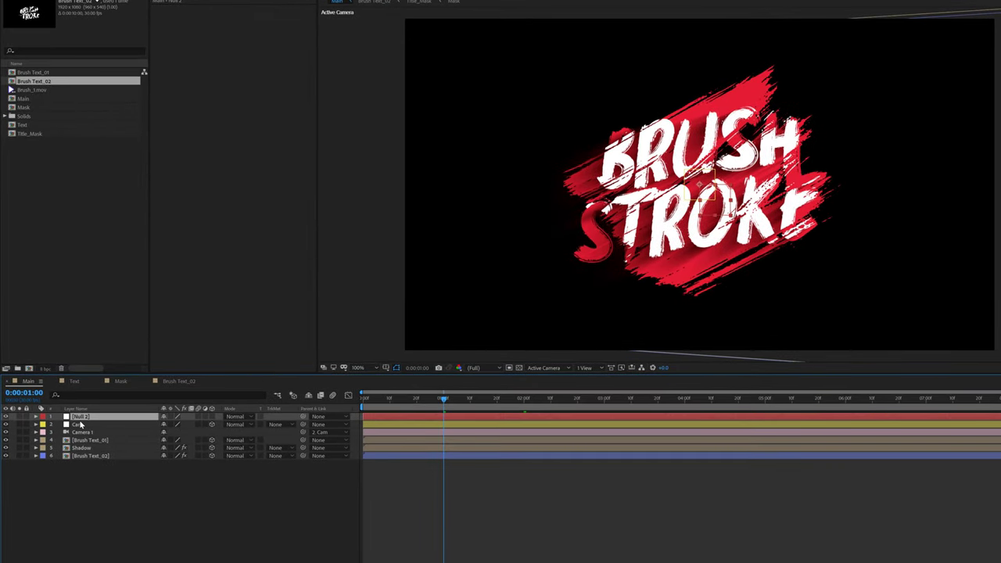
Rename the new null layer as Wiggle and parent the Cam null to it
key("Return")
type("W")
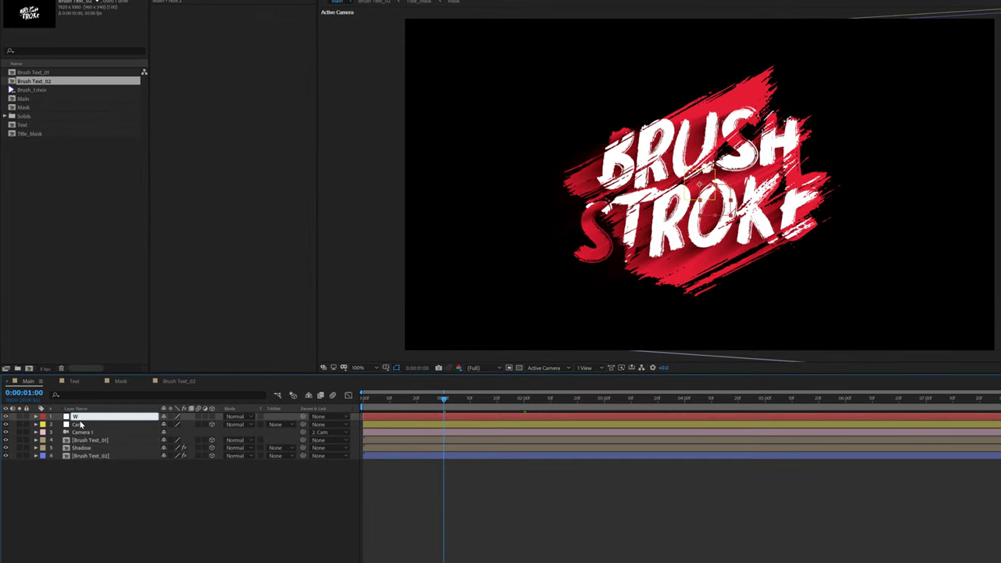
type("iggle")
key("Return")
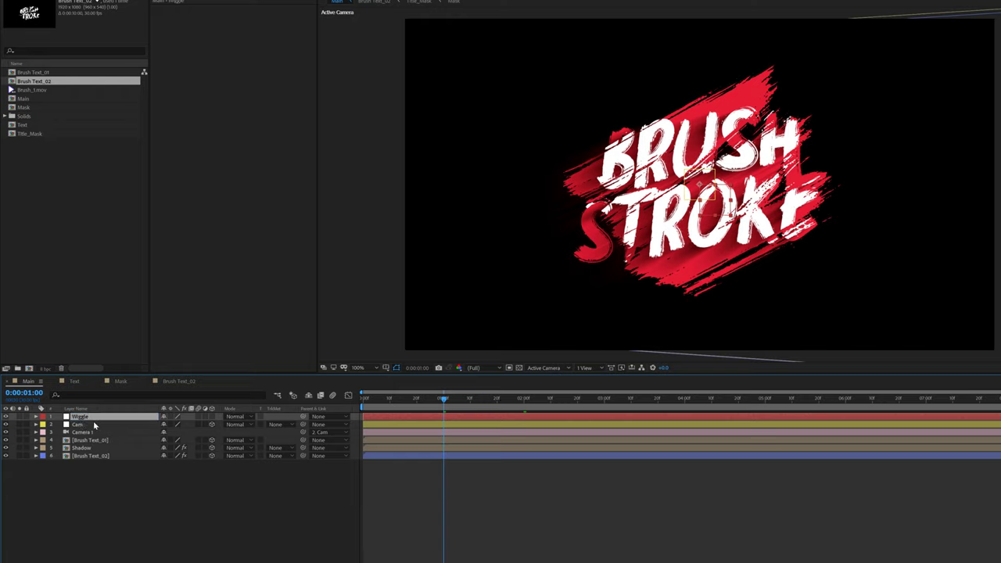
left_click(94, 424)
left_click(87, 417)
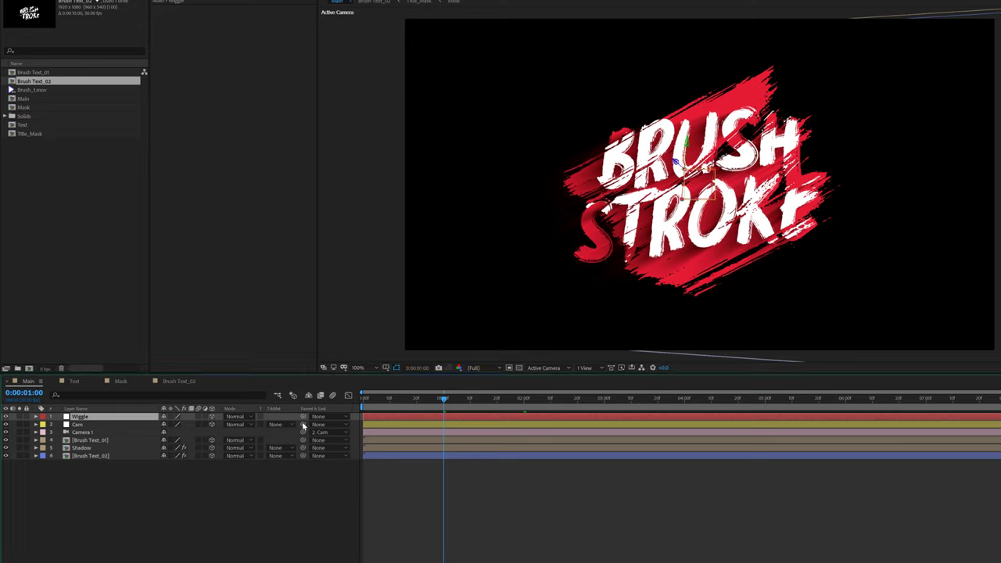
left_click_drag(305, 424, 80, 420)
Add the expression wiggle(2,3) to the Wiggle null's Position property
key("p")
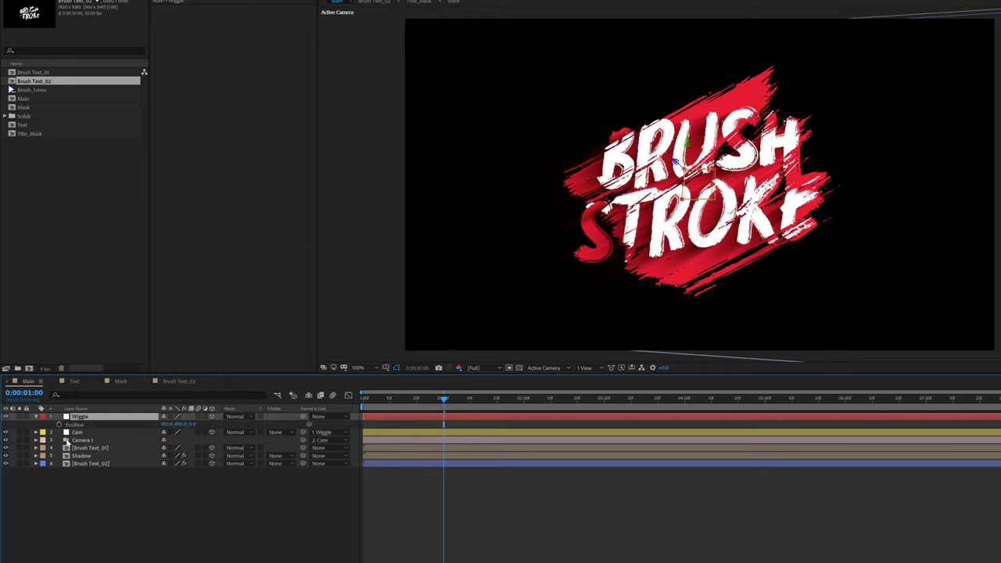
left_click(59, 425, "alt")
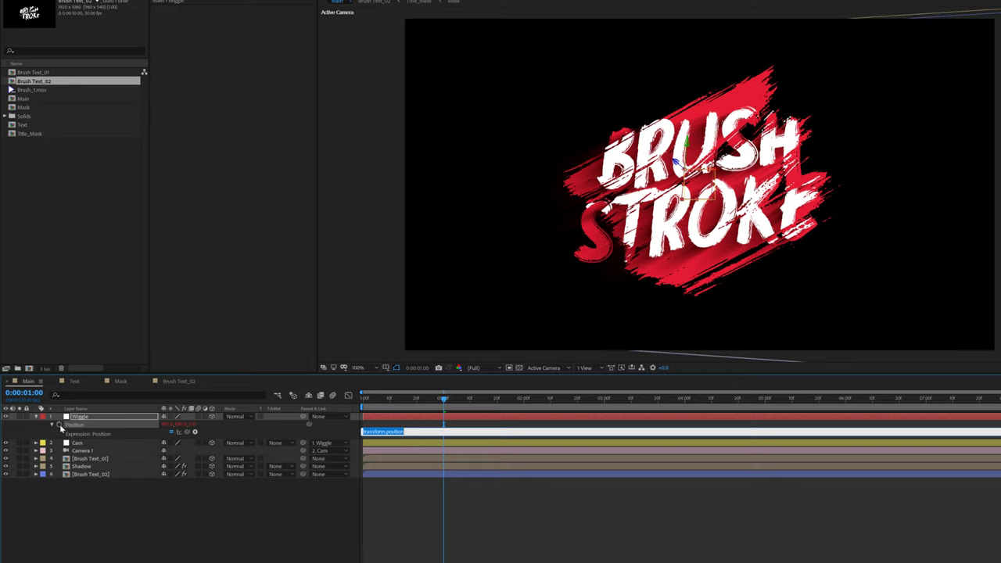
type("wiggle(")
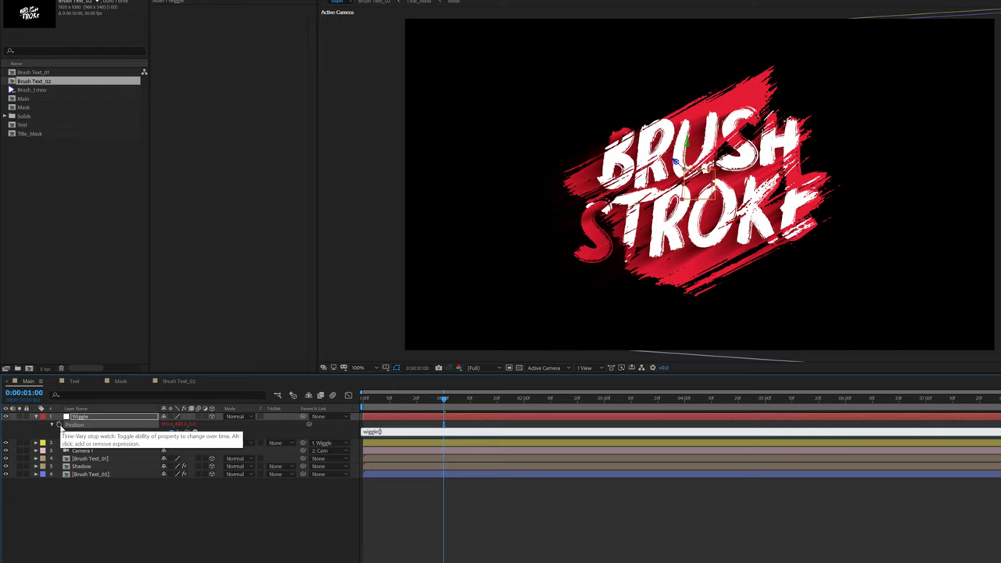
left_click(432, 448)
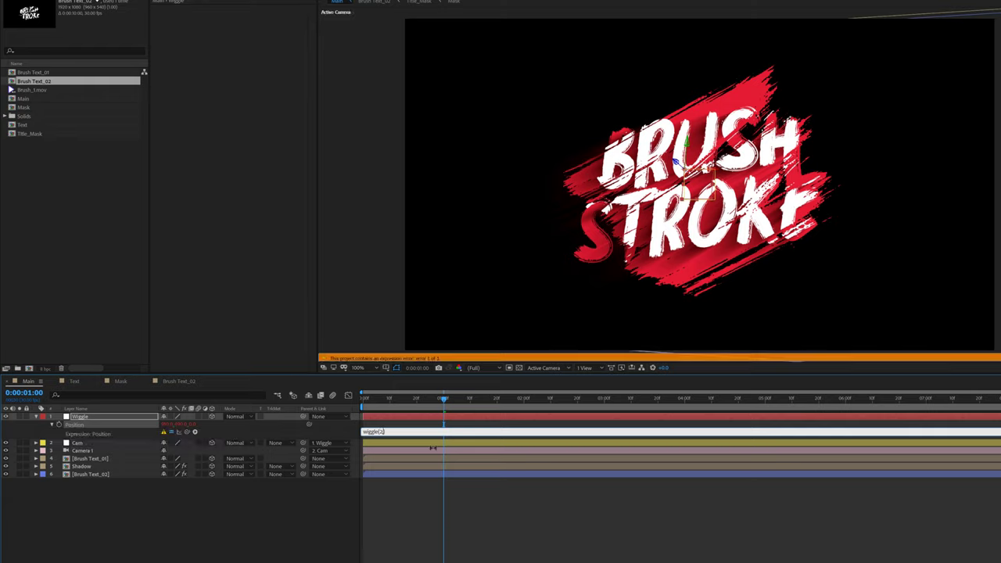
left_click(292, 537)
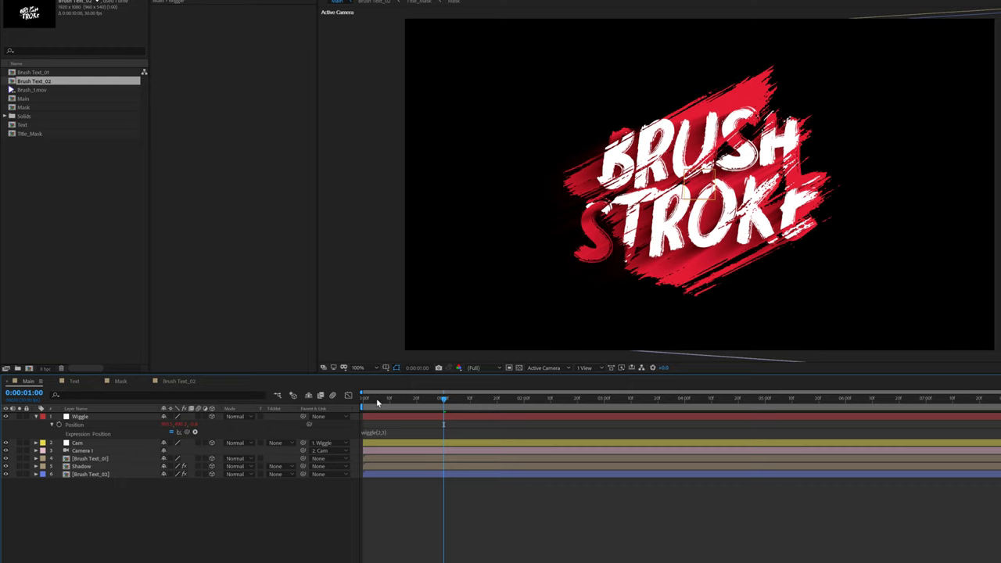
Set the preview resolution to Half, end the work area at 3 seconds, and play back the camera wiggle
left_click_drag(378, 402, 339, 402)
left_click(482, 368)
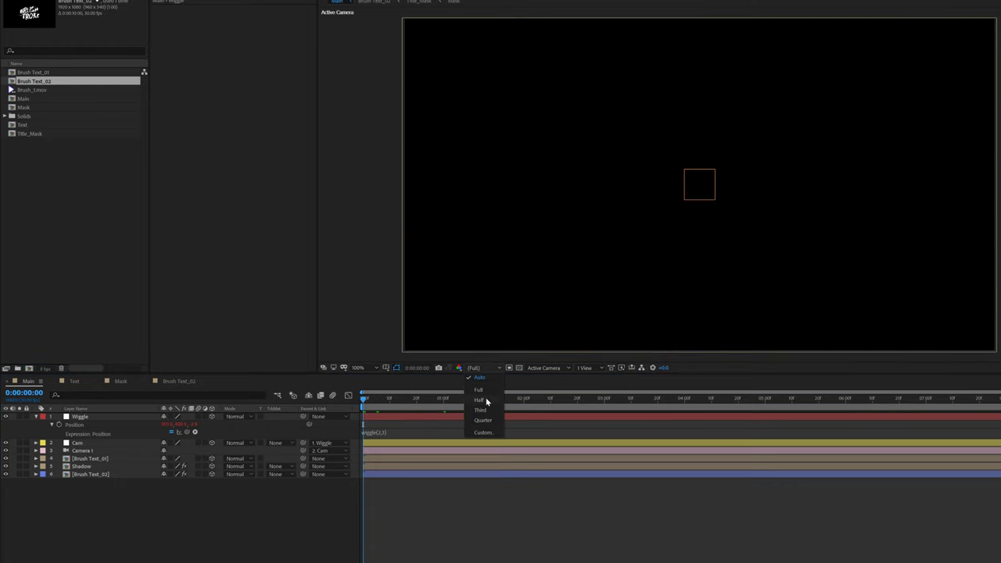
left_click(479, 400)
mouse_move(536, 399)
left_mouse_down()
mouse_move(618, 401)
mouse_move(604, 409)
left_mouse_up()
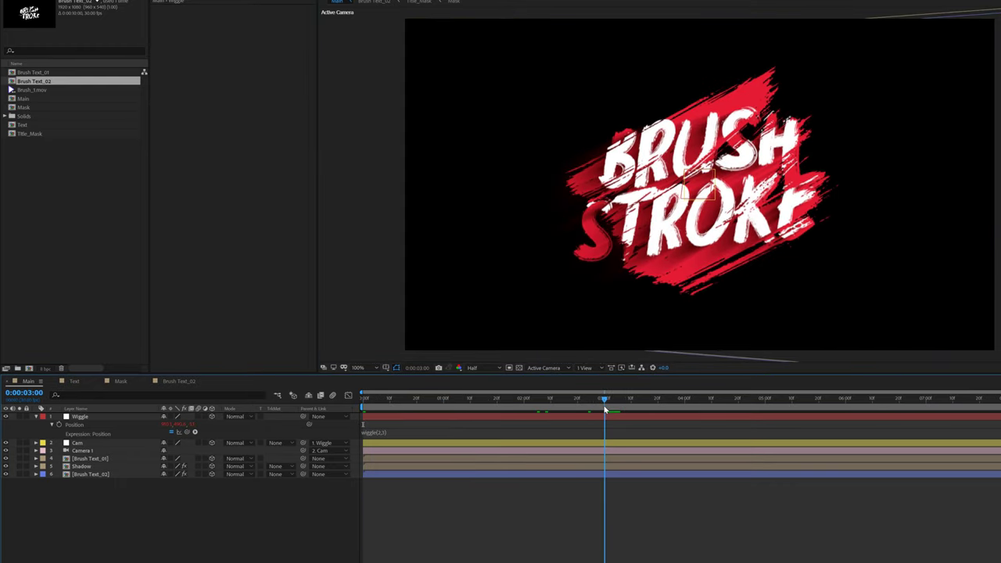
key("space")
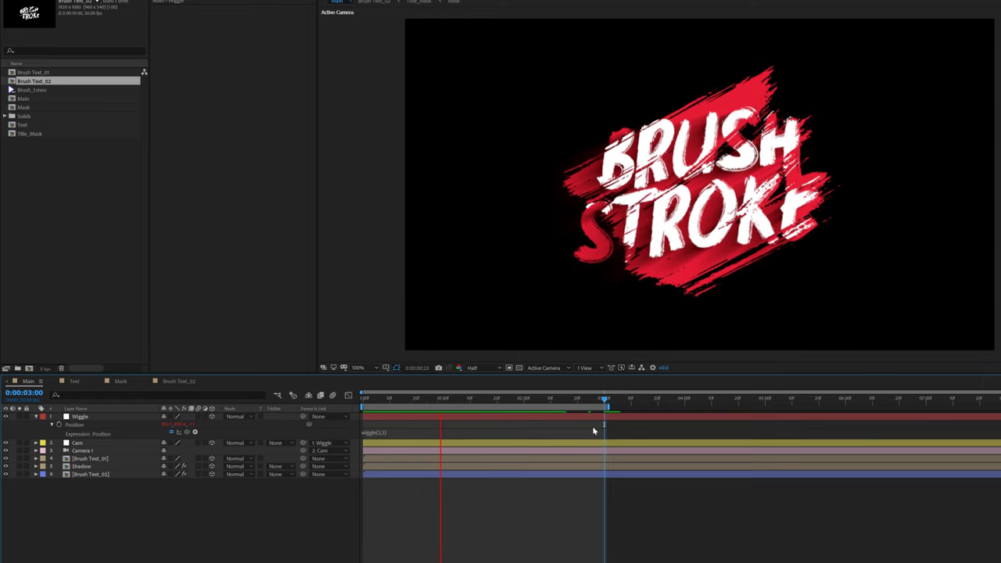
left_click(381, 398)
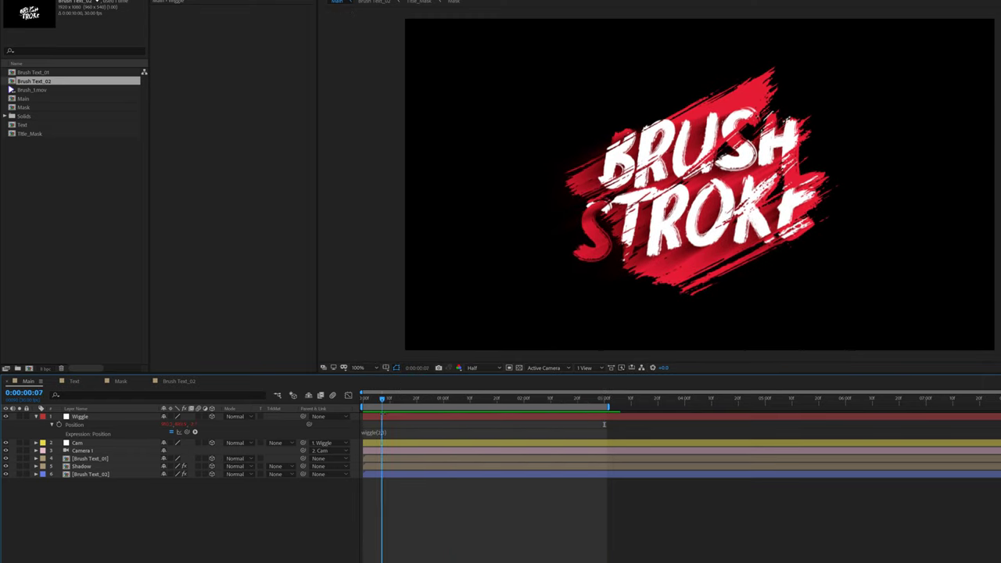
Change the Wiggle null's Position expression to wiggle(3,3) and preview the motion
left_click(382, 431)
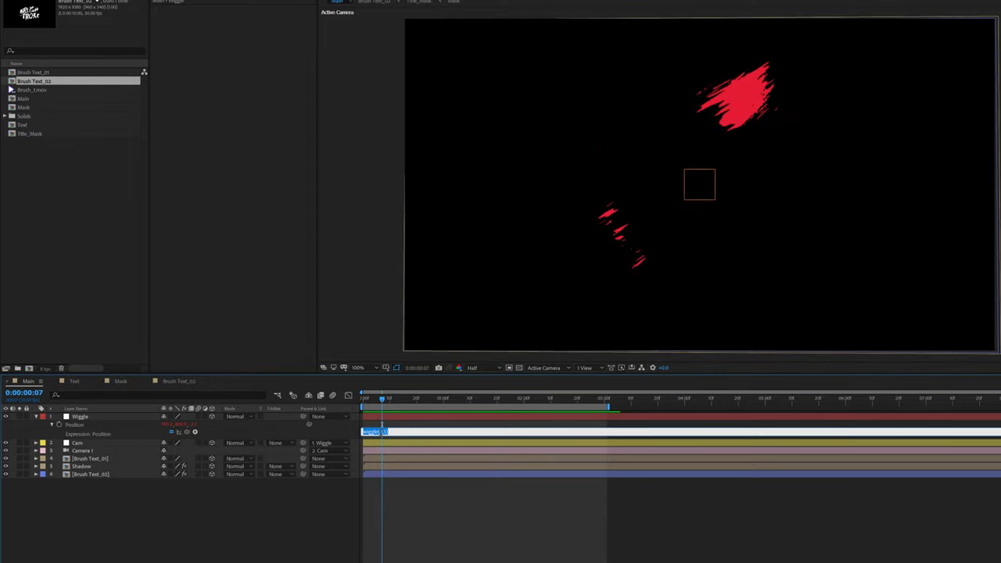
double_click(382, 431)
type("3")
left_click(414, 502)
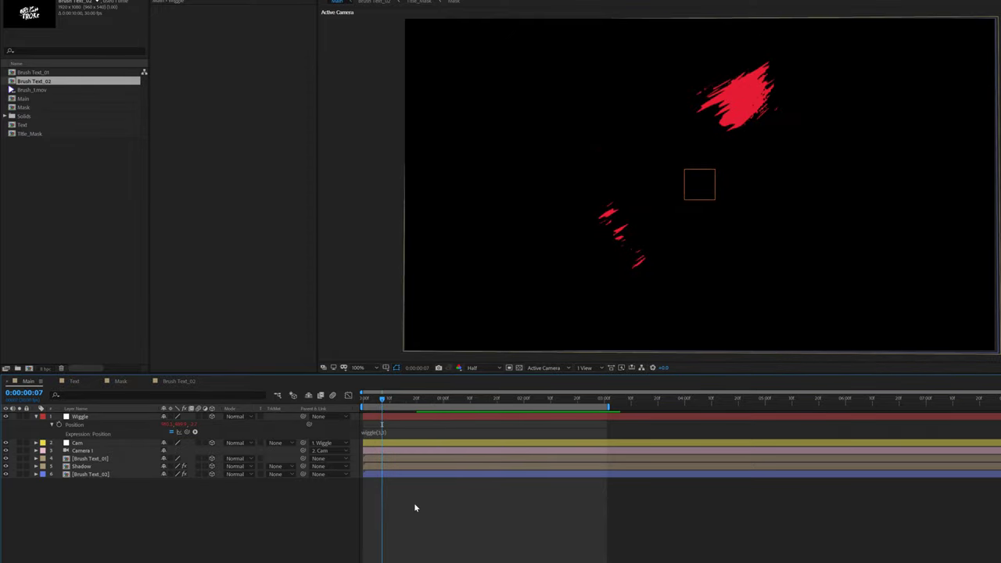
key("space")
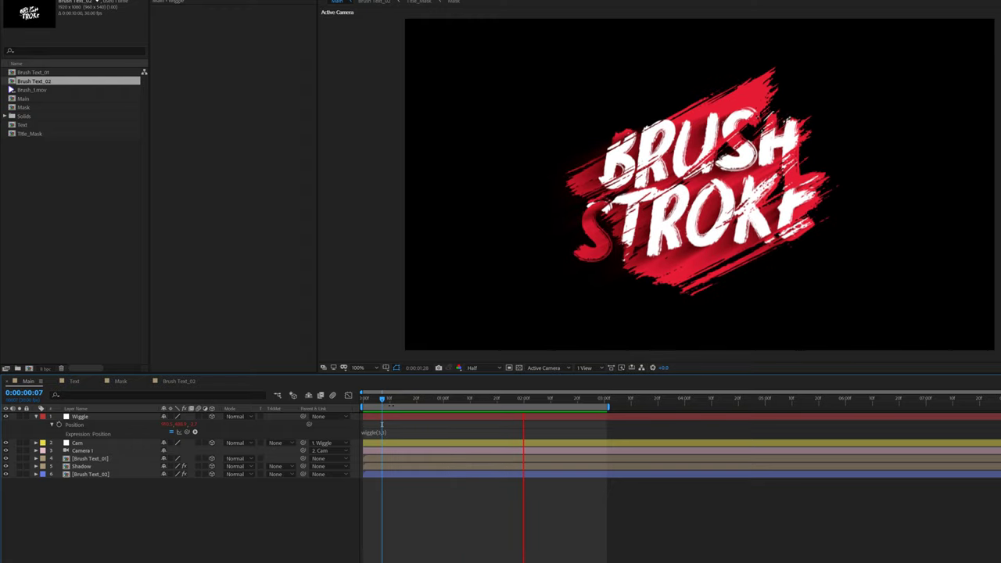
key("space")
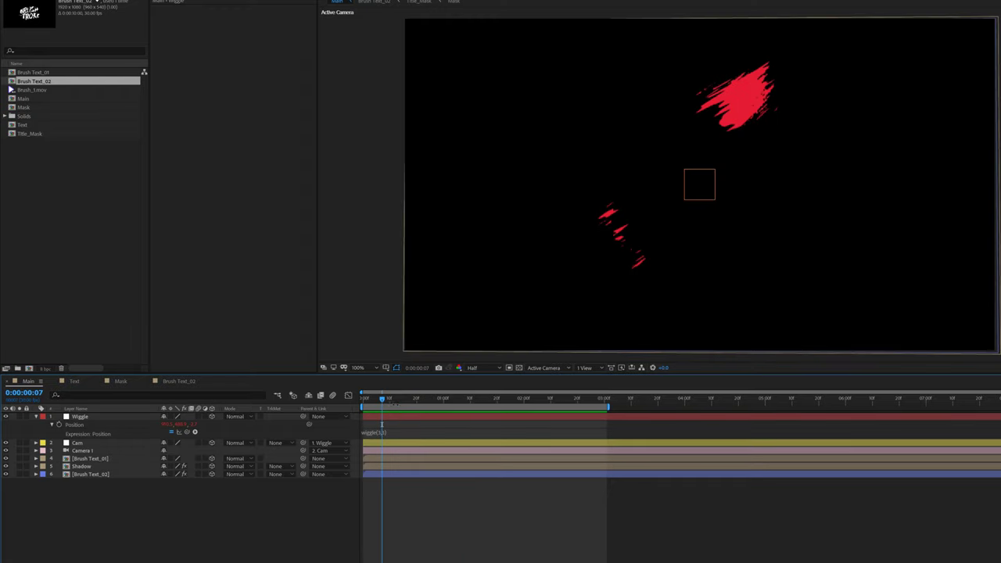
Change the Wiggle null's Position expression to wiggle(2,2), preview the animation from the start, and collapse the layer's properties
left_click(387, 432)
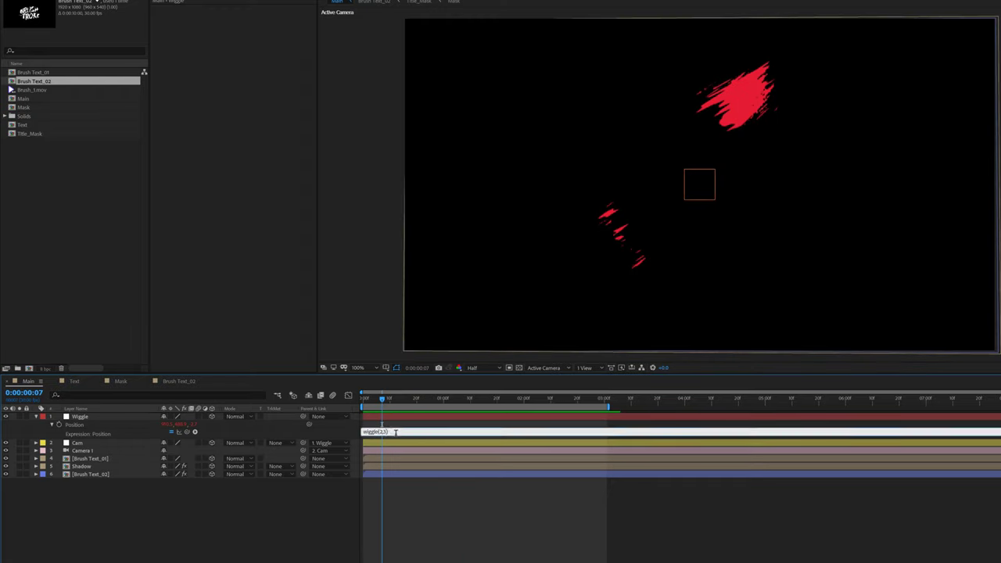
left_click(432, 490)
key("space")
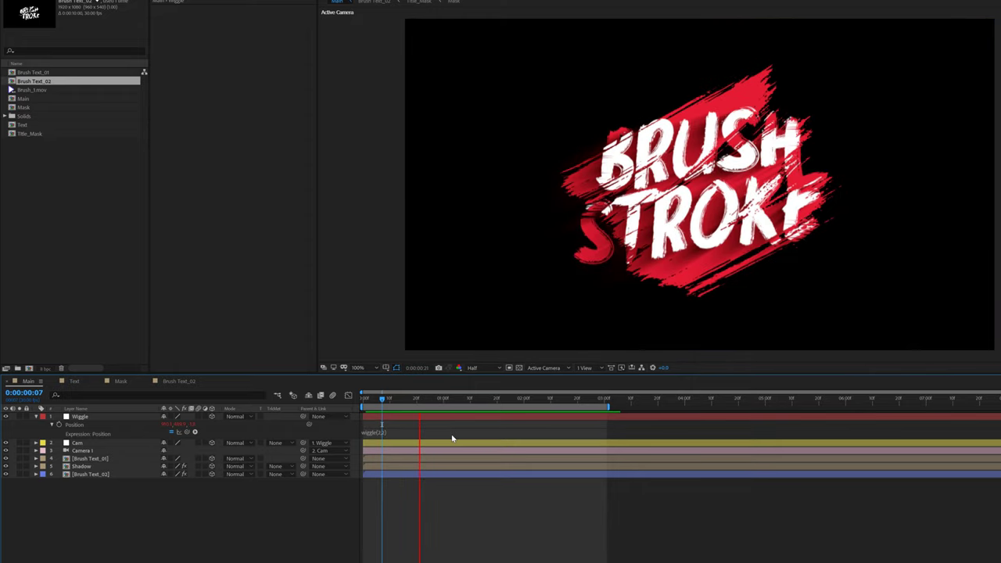
left_click_drag(400, 399, 312, 408)
key("space")
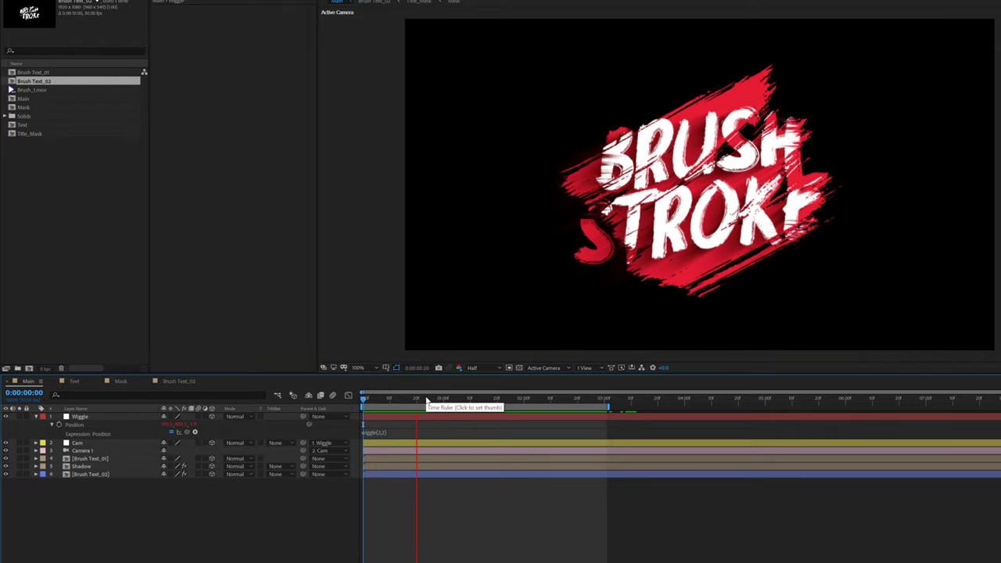
left_click(419, 401)
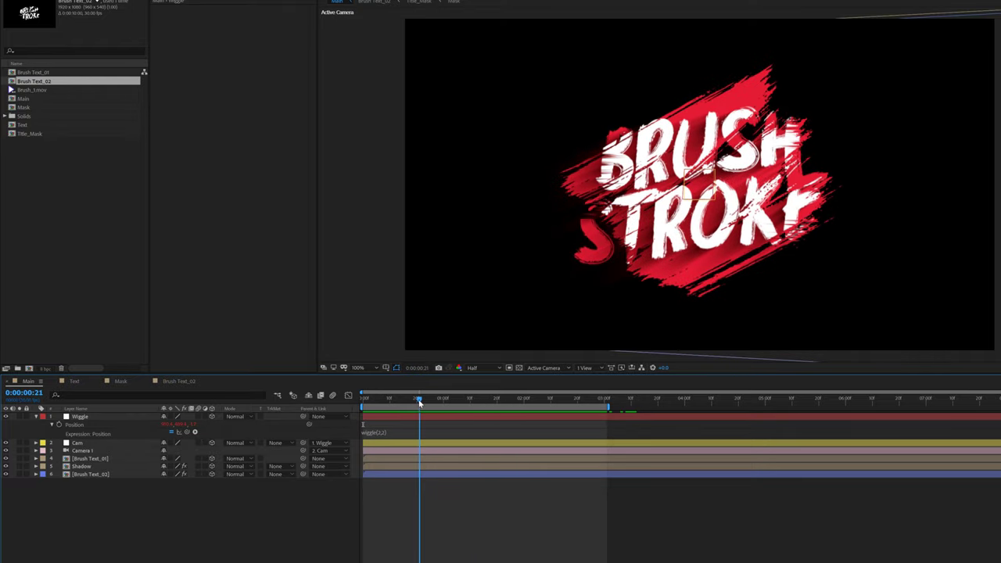
mouse_move(419, 403)
left_mouse_down()
mouse_move(526, 405)
mouse_move(424, 426)
mouse_move(598, 414)
mouse_move(419, 436)
mouse_move(528, 435)
left_mouse_up()
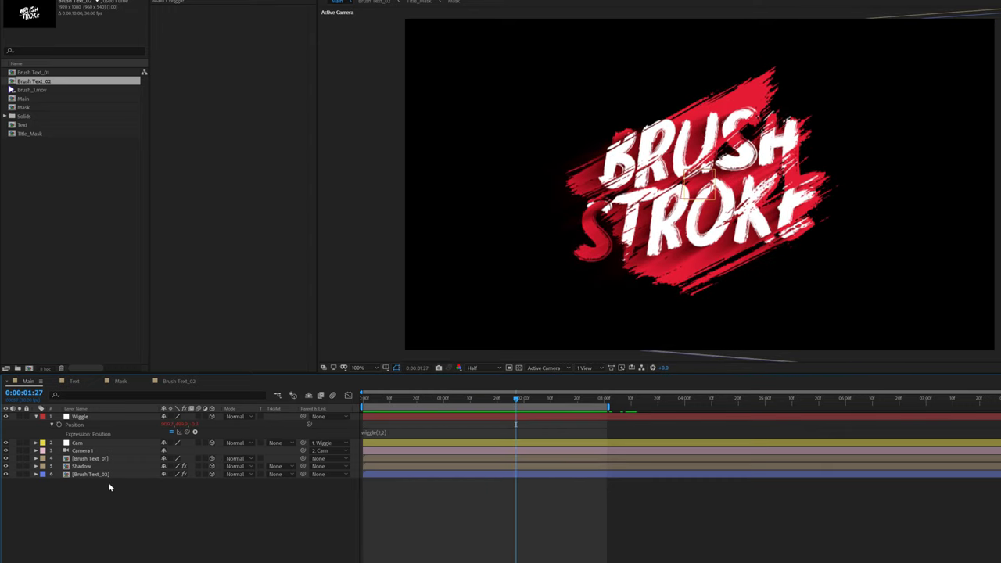
left_click(35, 416)
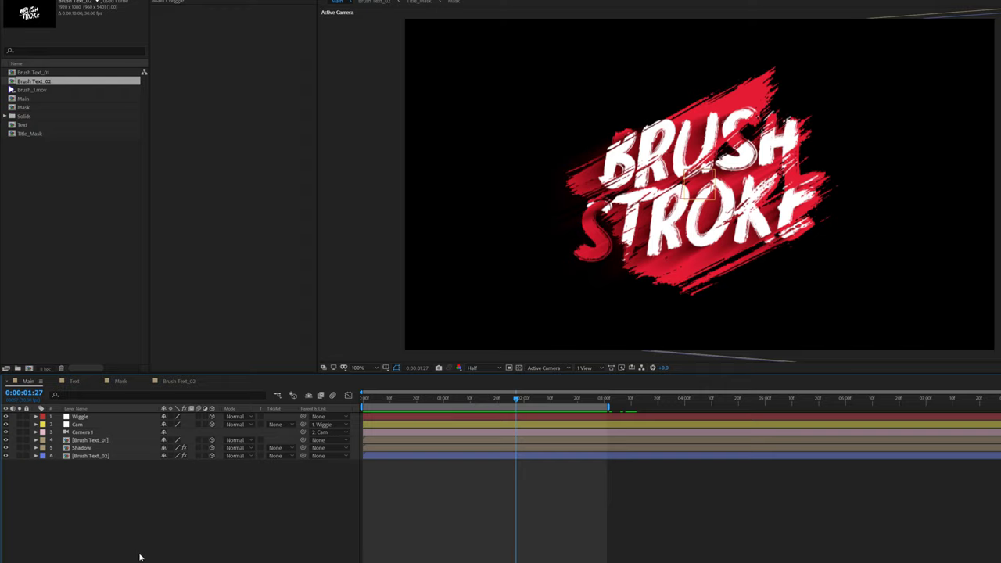
Create a new adjustment layer in the Main composition and name it Twist
left_click(444, 399)
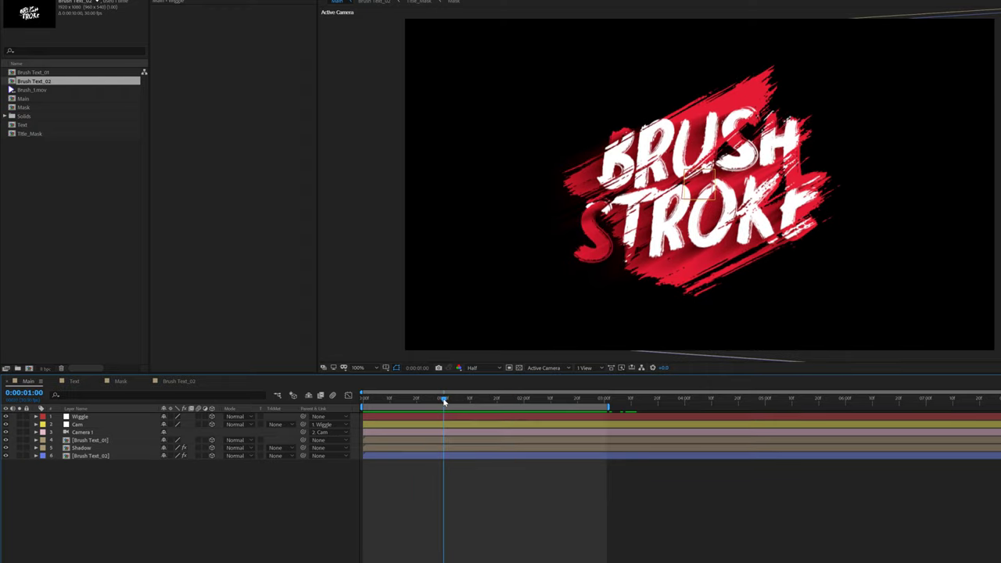
right_click(138, 506)
mouse_move(223, 411)
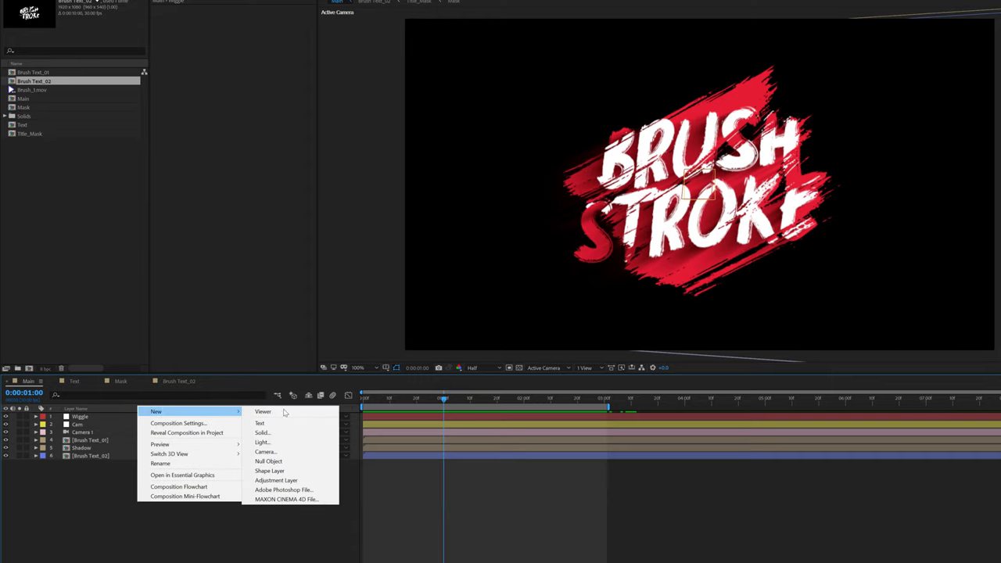
left_click(279, 480)
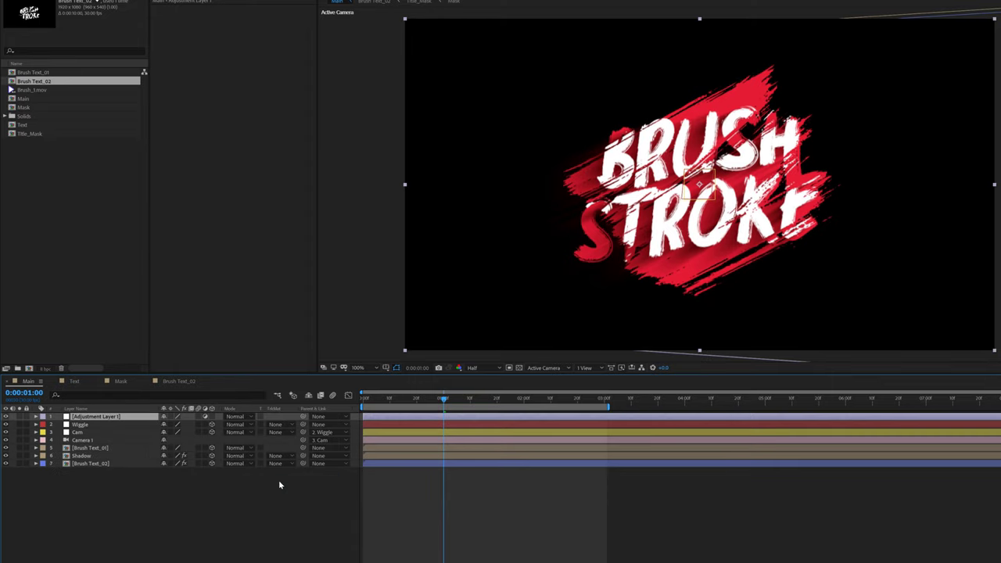
key("Return")
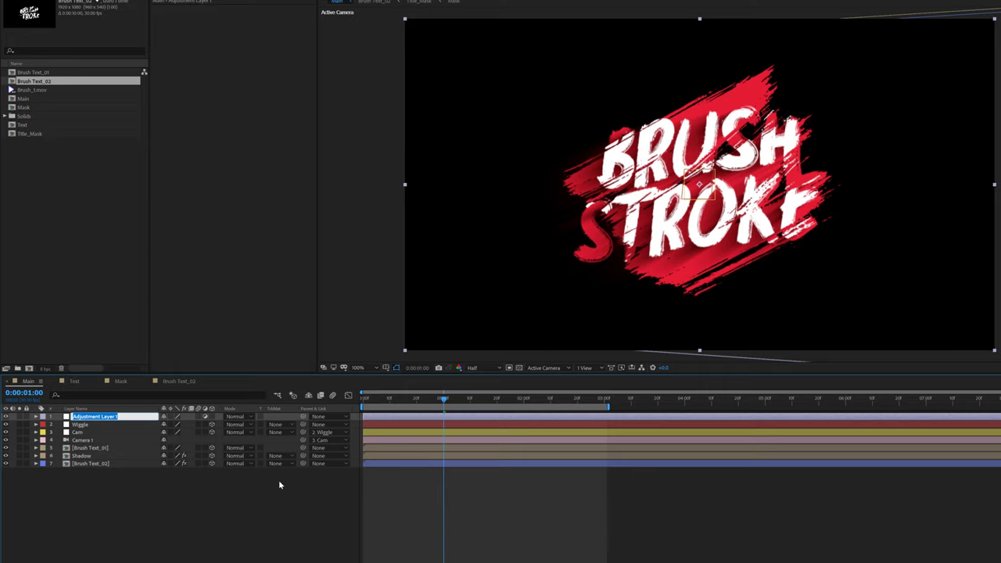
type("Twist")
left_click(286, 490)
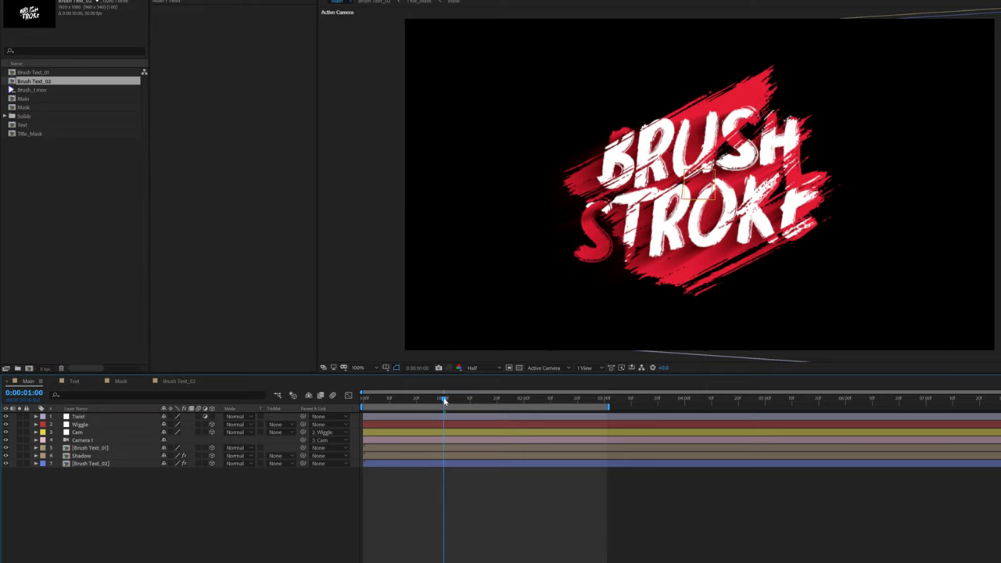
Trim the Twist layer to start at frame 20 and end at 1 second
left_click_drag(444, 400, 416, 411)
key("alt+bracketleft")
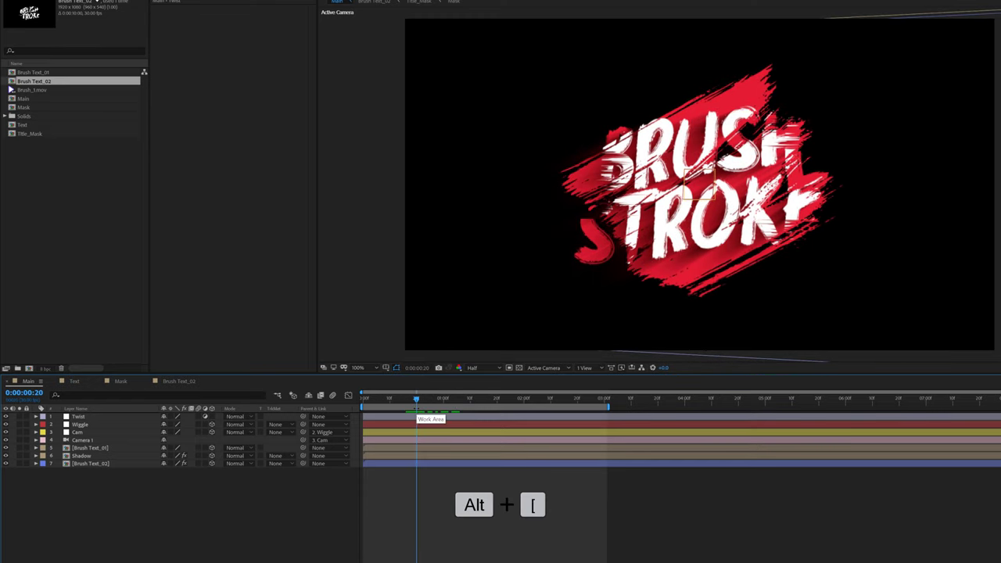
left_click(413, 417)
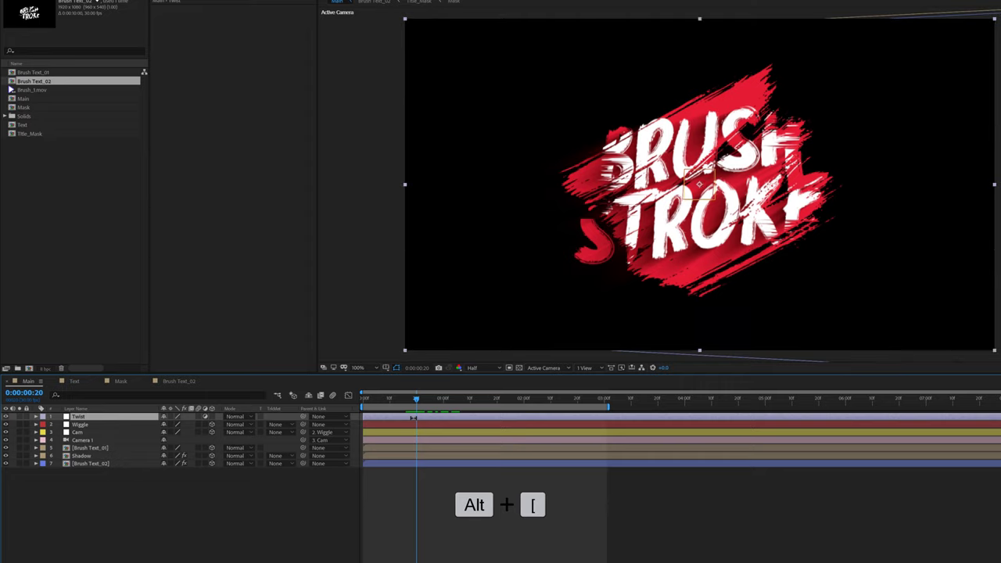
key("alt+bracketleft")
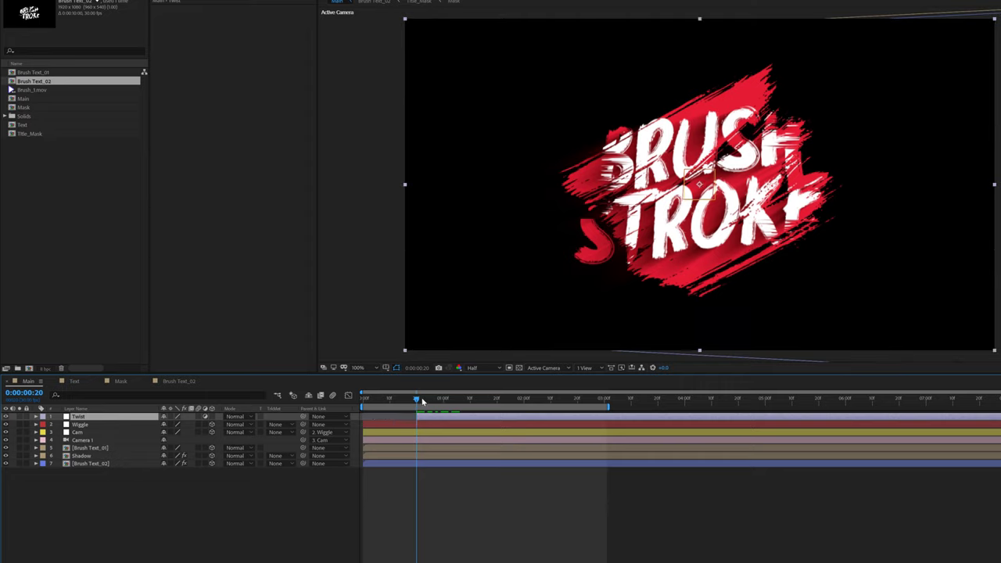
left_click_drag(419, 401, 443, 400)
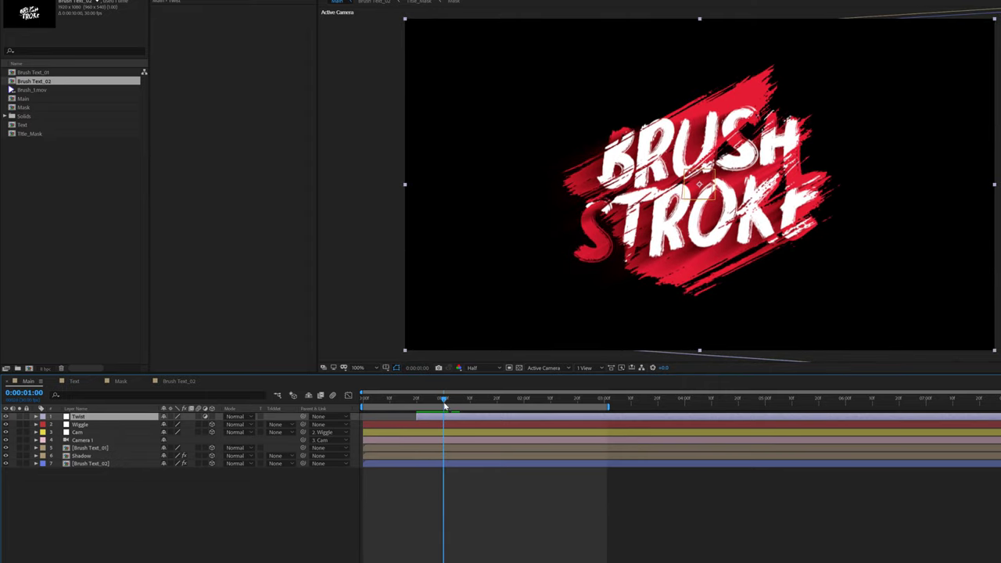
key("alt+bracketright")
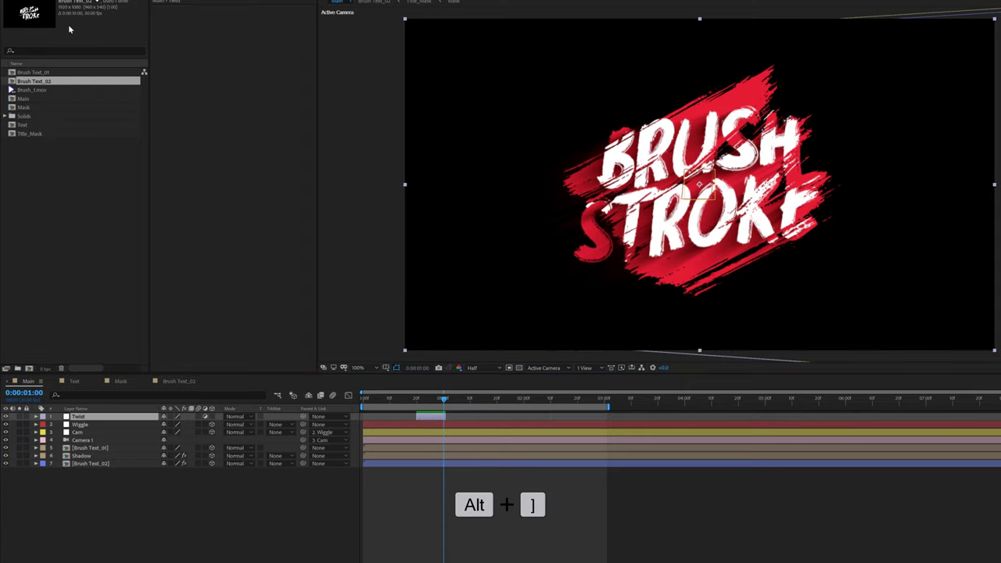
Apply the Transform effect to the Twist adjustment layer and set its uniform scale to 150
left_click(427, 400)
left_click(428, 419)
left_click(428, 418)
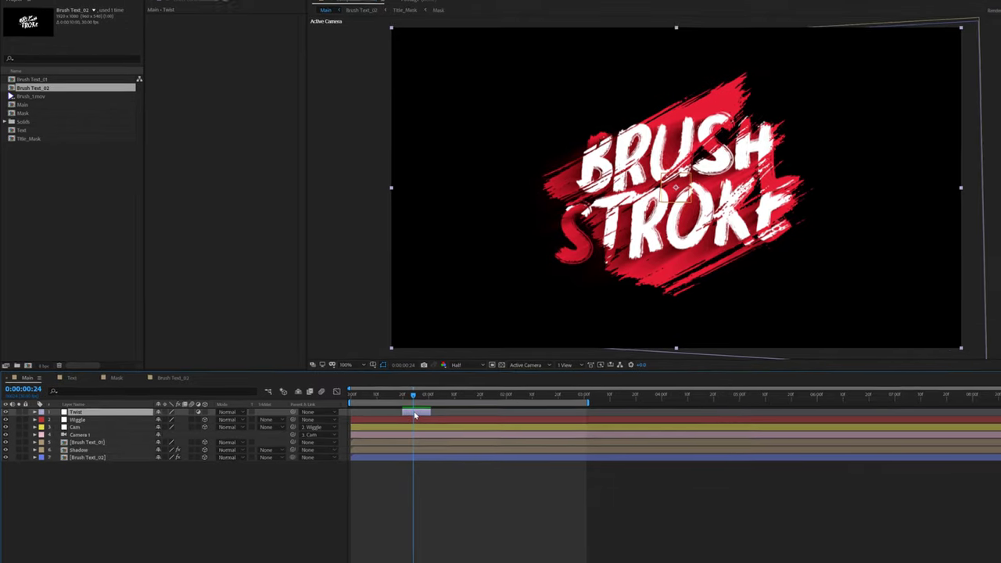
type("tran")
left_click_drag(950, 324, 369, 118)
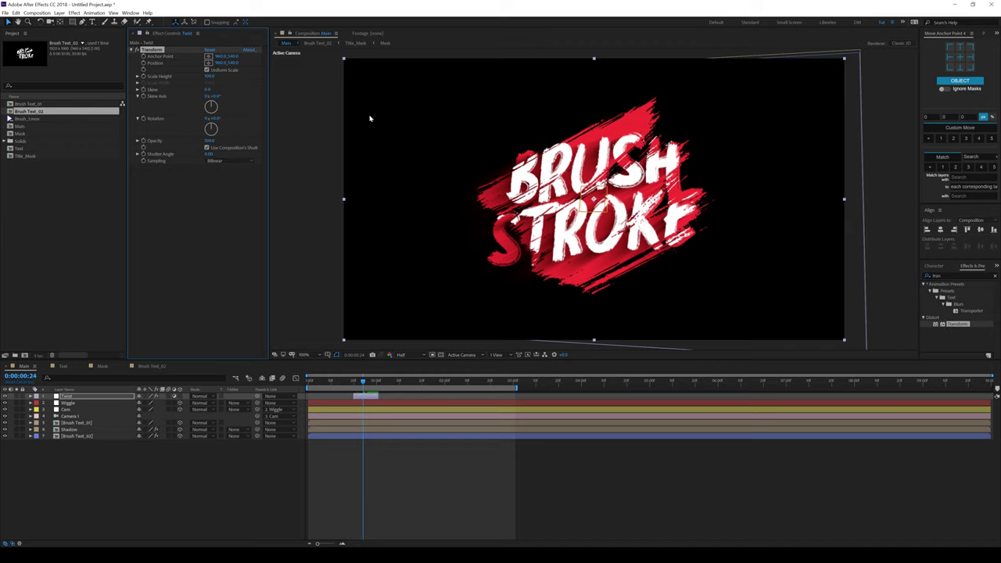
left_click(209, 76)
type("150")
key("Return")
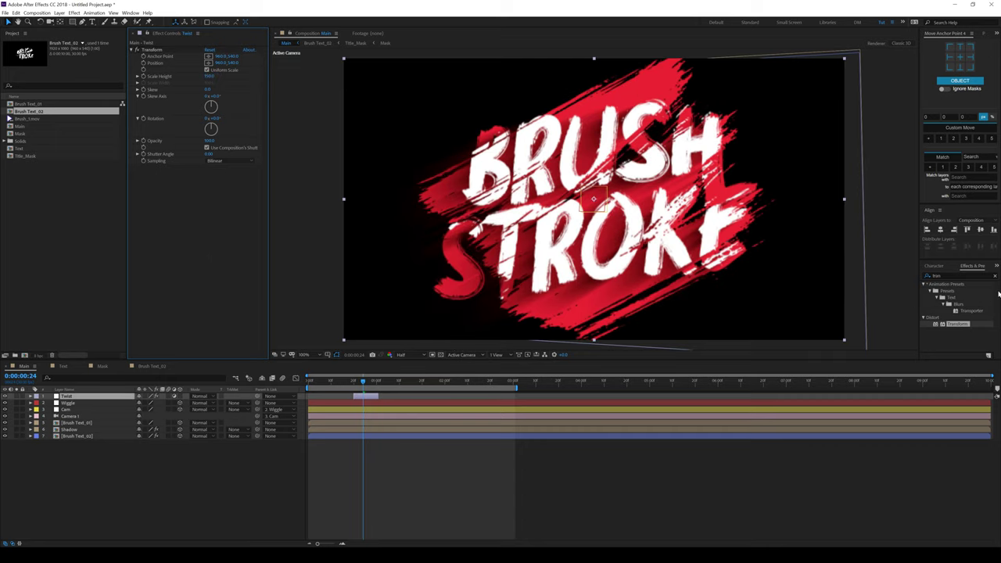
Apply the Sharpen effect to the Twist layer with a Sharpen Amount of 20, and view the composition at full resolution
left_click(948, 275)
type("sharp")
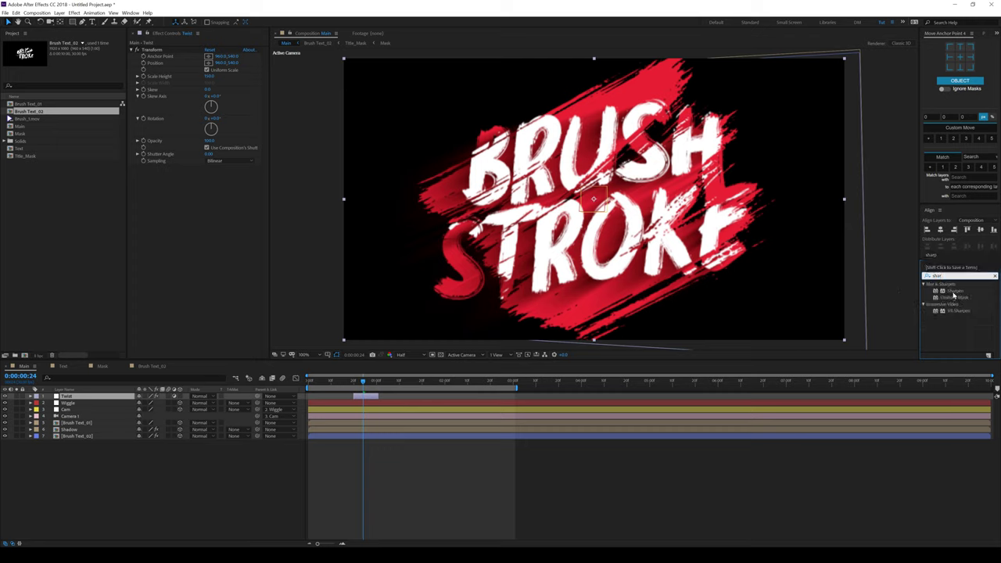
double_click(953, 291)
left_click(400, 354)
left_click(406, 366)
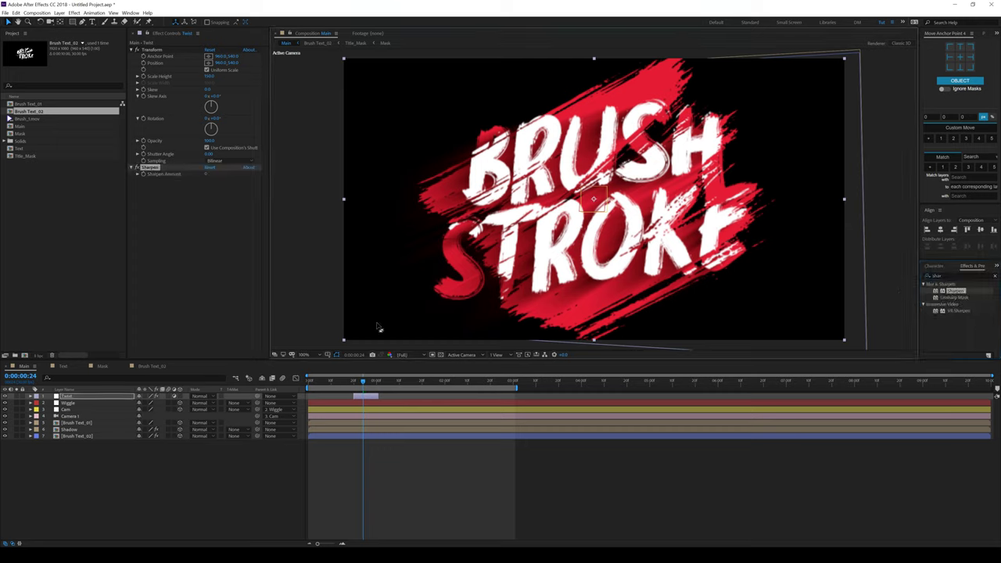
left_click(206, 173)
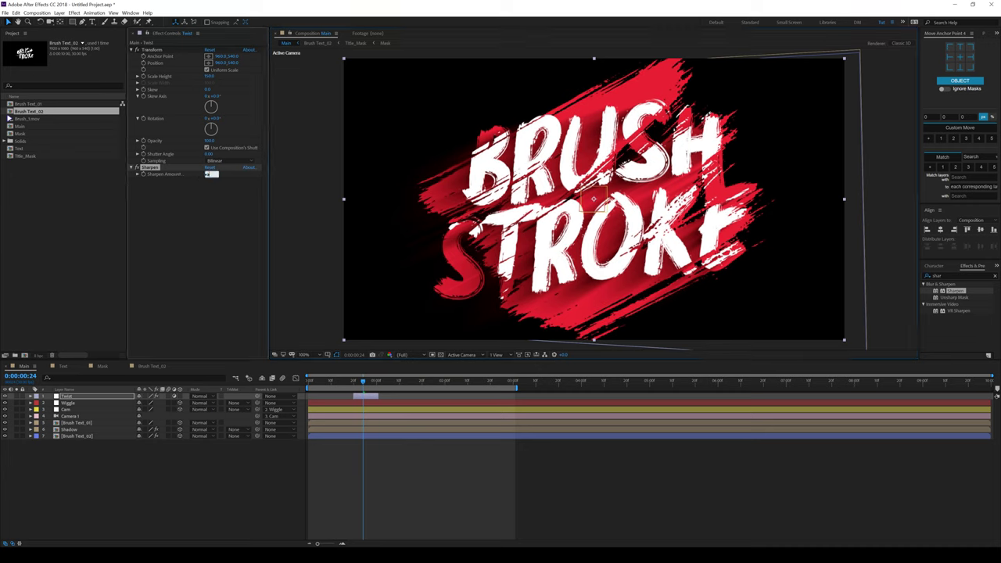
left_click(207, 222)
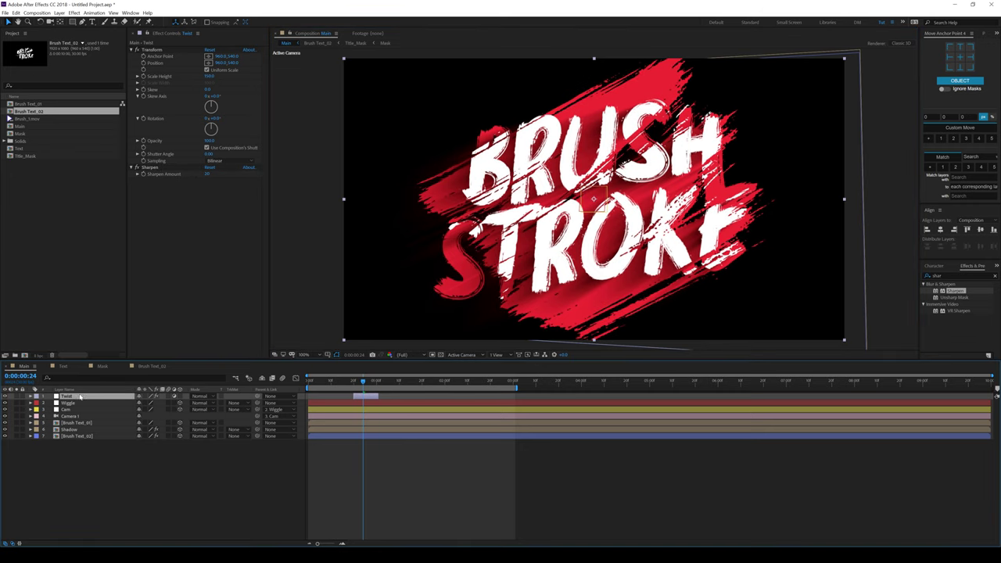
Apply the 3D Glasses effect to the Twist layer and set its Left View to the Twist layer
double_click(948, 276)
type("3d")
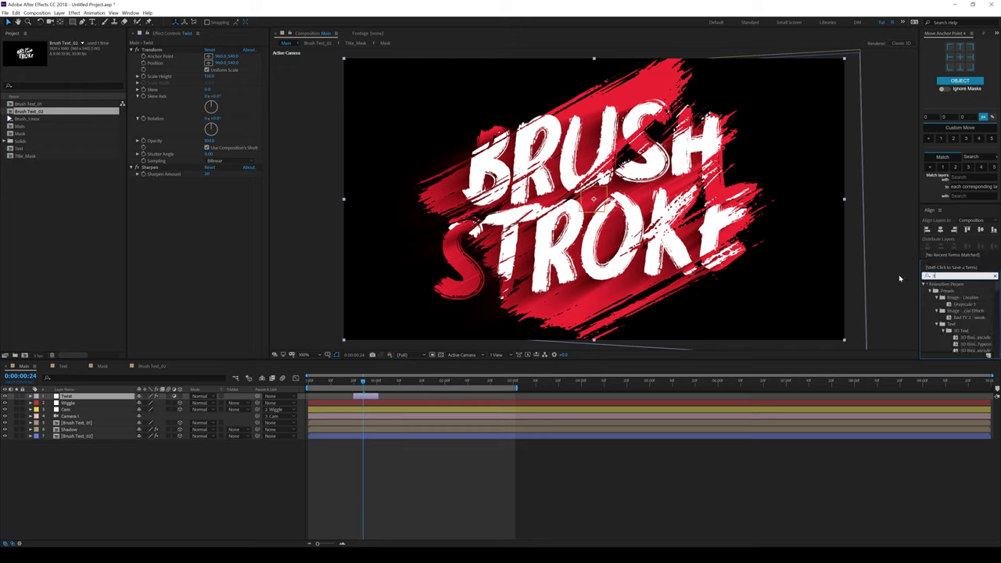
type(" gl")
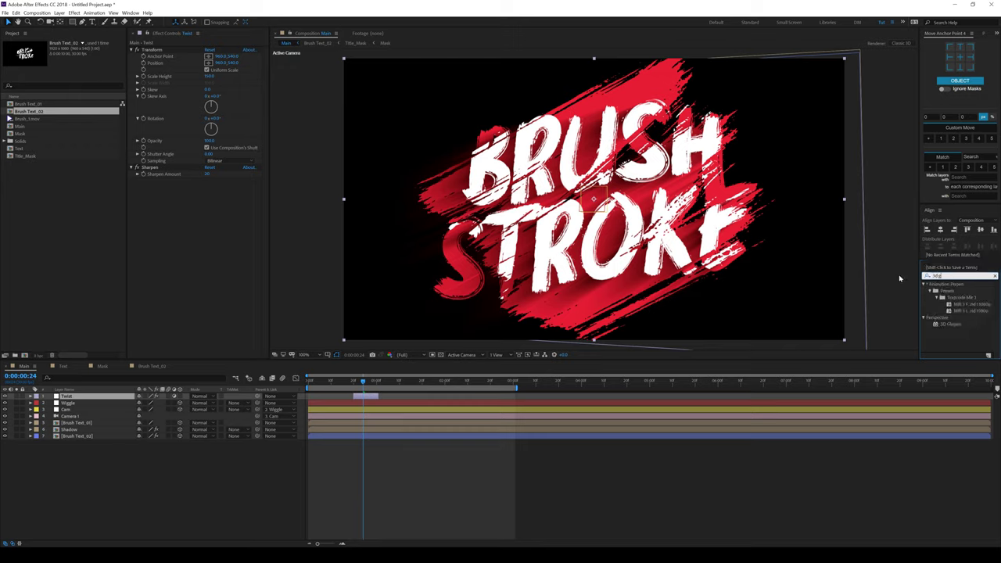
double_click(946, 292)
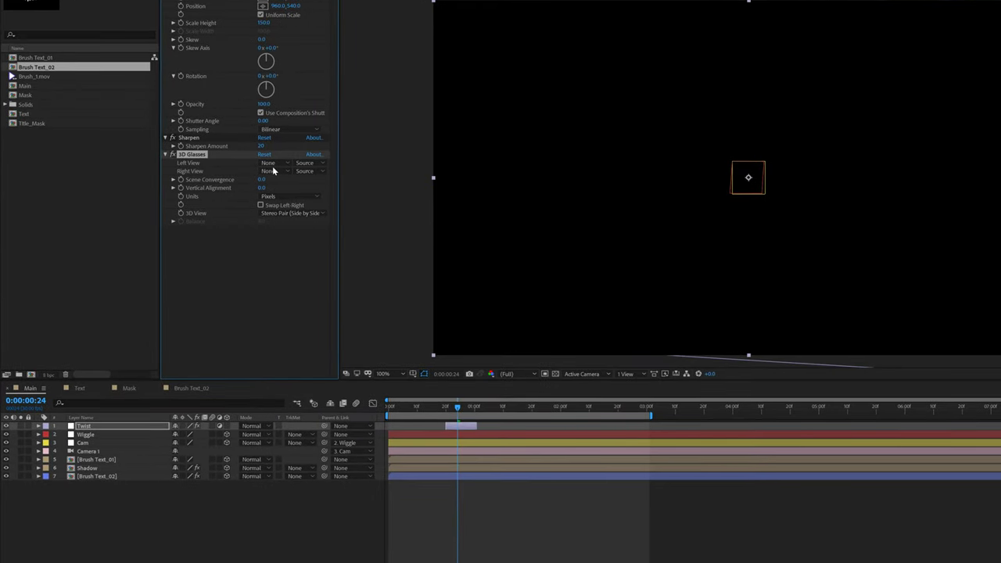
left_click(275, 164)
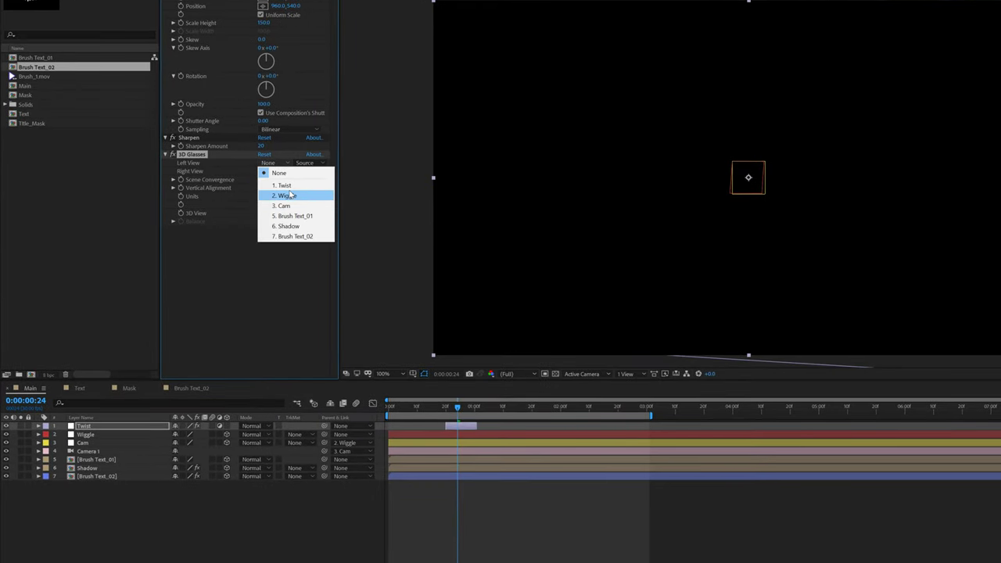
left_click(290, 185)
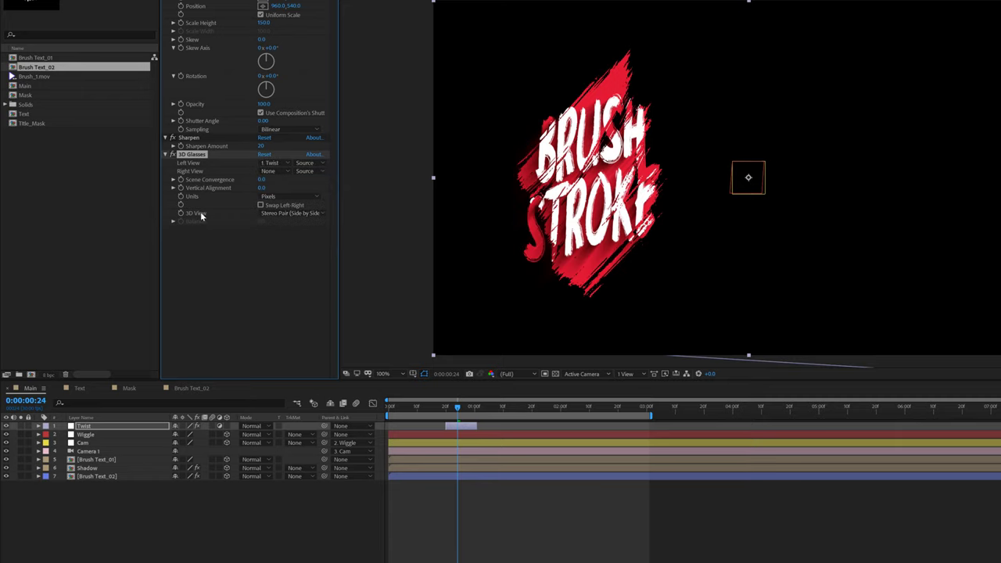
Set the 3D View to Balanced Colored Red Blue and move the Transform effect below 3D Glasses
left_click(288, 212)
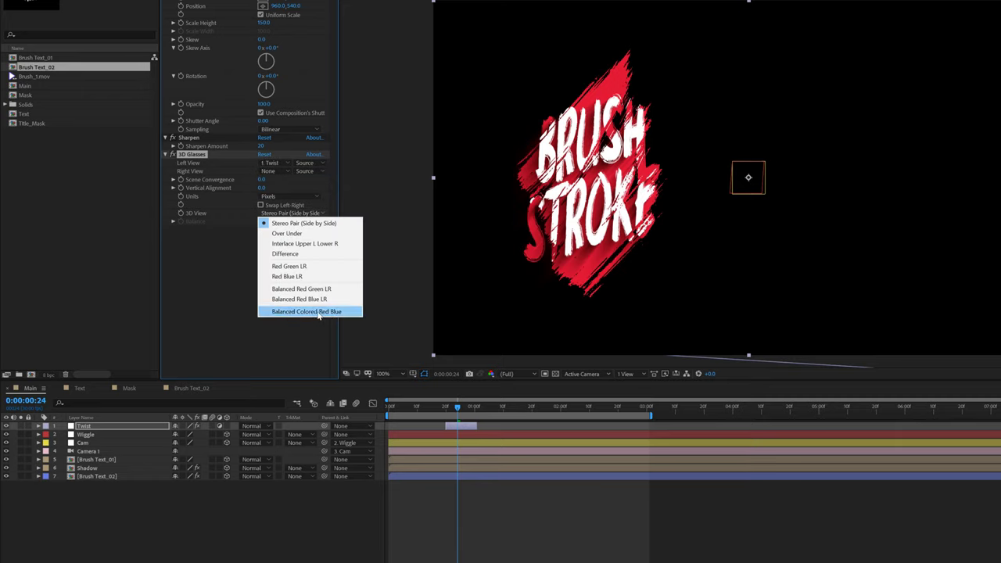
left_click(321, 311)
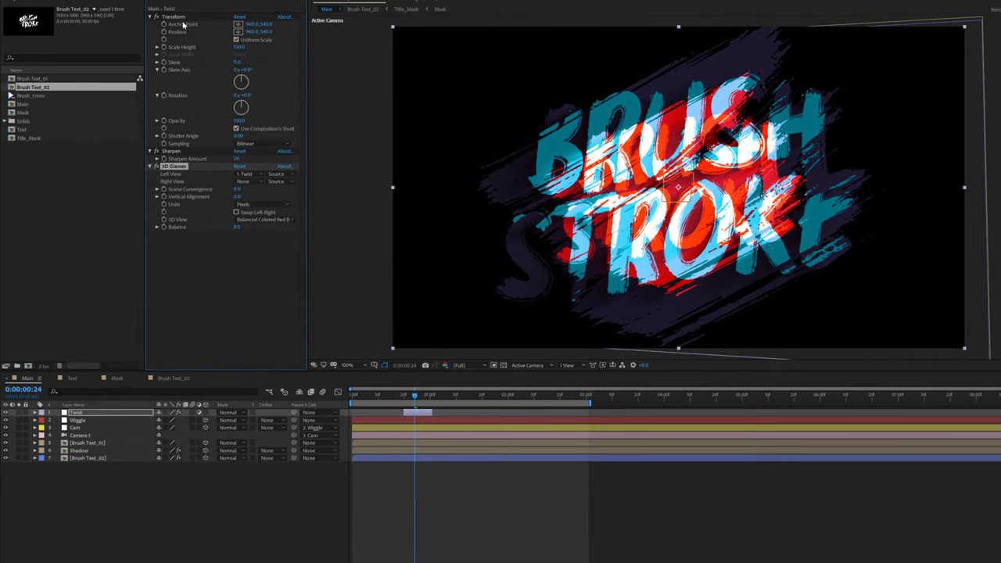
left_click_drag(173, 17, 172, 233)
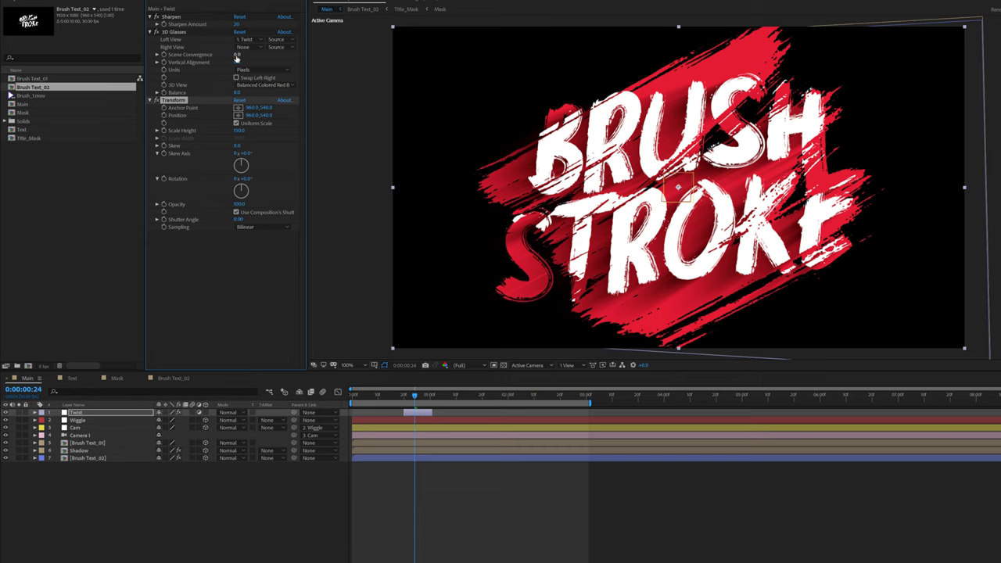
Set both Scene Convergence and Vertical Alignment of the 3D Glasses effect to 4, and check the result at frame 27
mouse_move(236, 58)
left_mouse_down()
mouse_move(259, 58)
mouse_move(240, 58)
left_mouse_up()
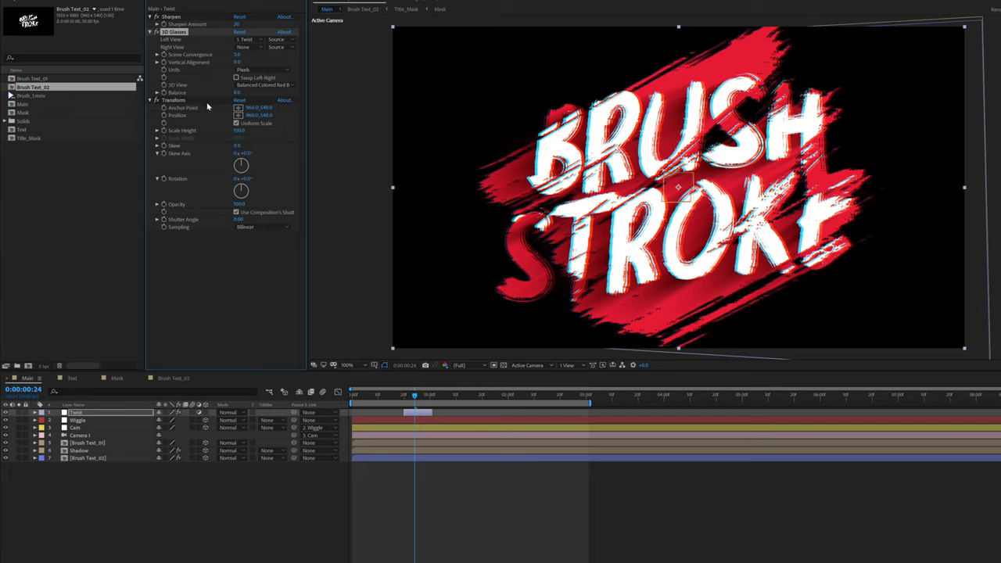
left_click(239, 58)
left_click(280, 64)
left_click(238, 56)
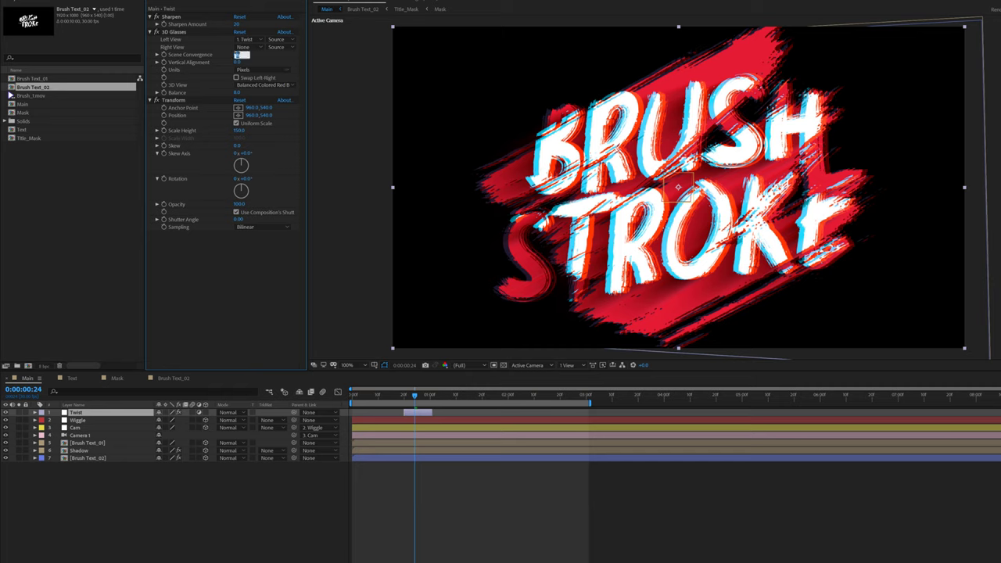
key("Return")
left_click(236, 61)
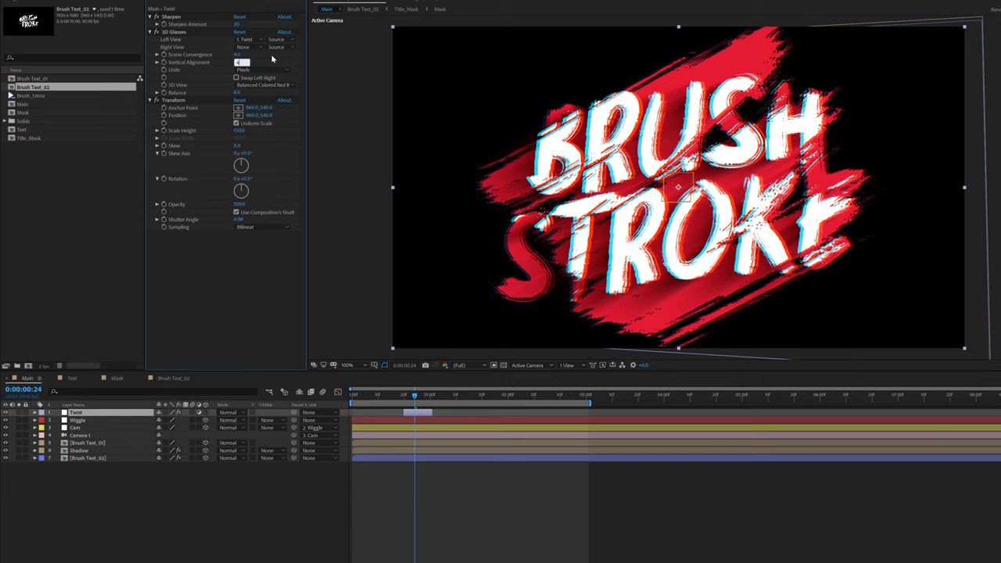
type("4")
key("Return")
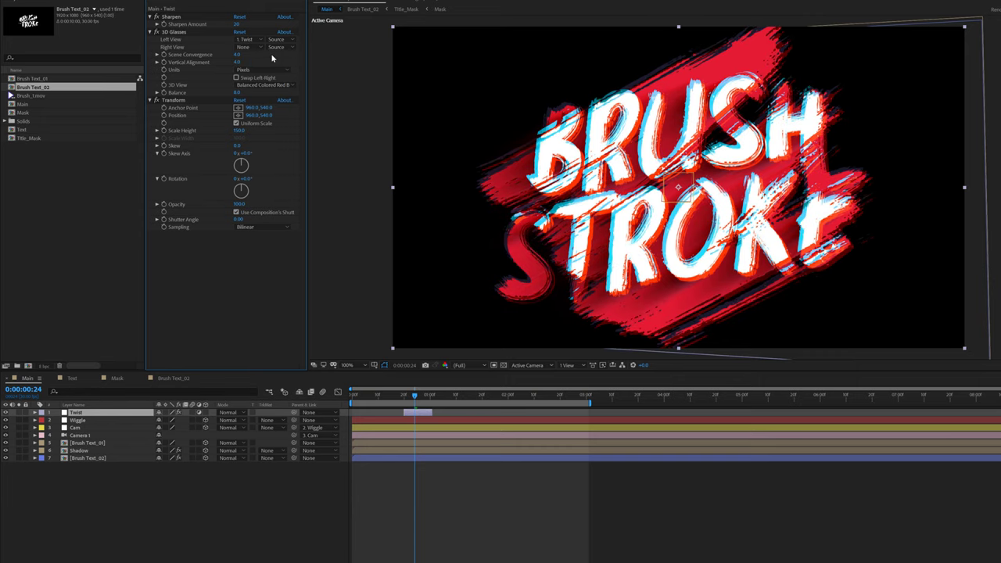
left_click(412, 395)
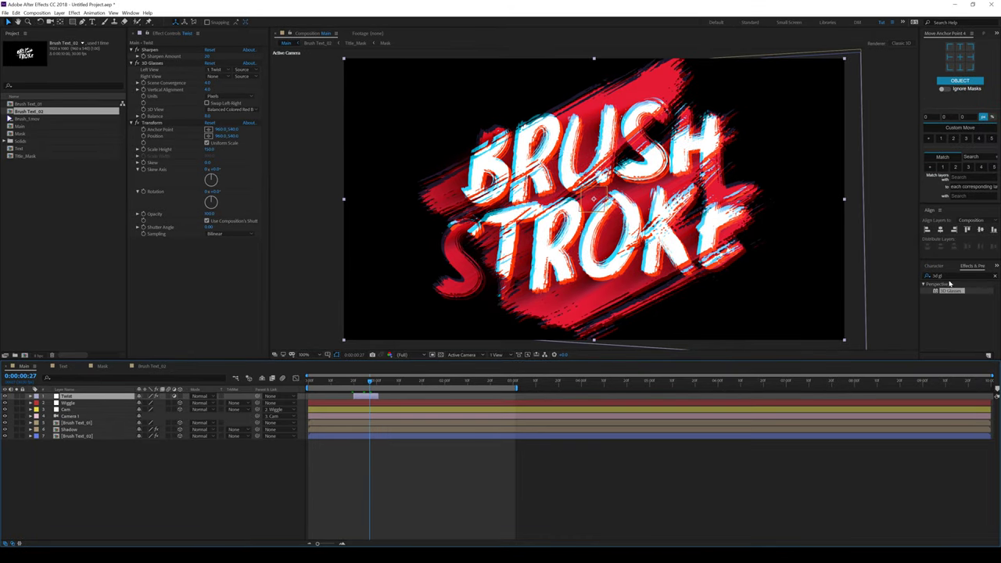
Apply Optics Compensation to the Twist layer and raise its Field of View to about 59 with Reverse Lens Distortion off
left_click_drag(948, 276, 895, 272)
type("opti")
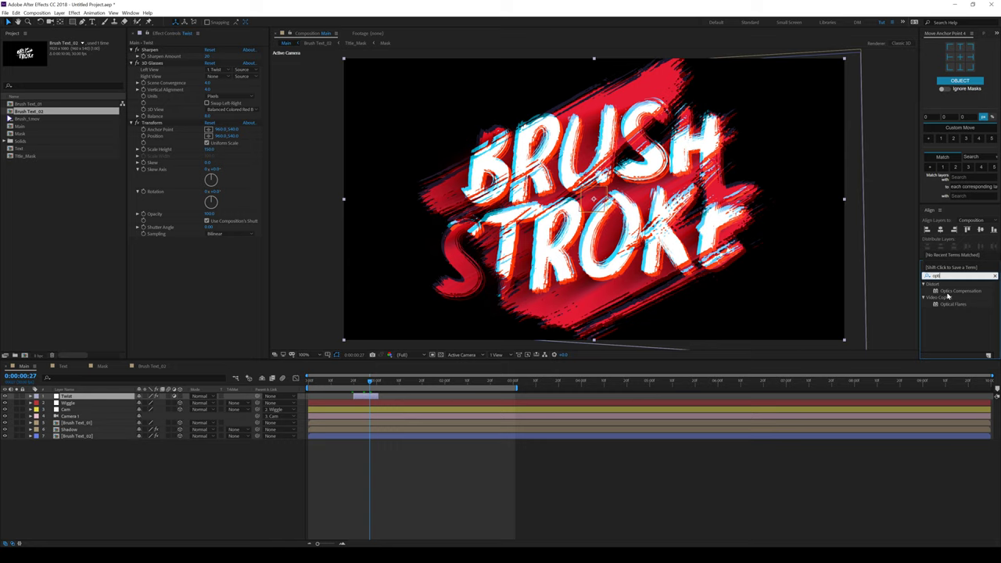
double_click(942, 292)
left_click(208, 254)
left_click_drag(222, 246, 344, 246)
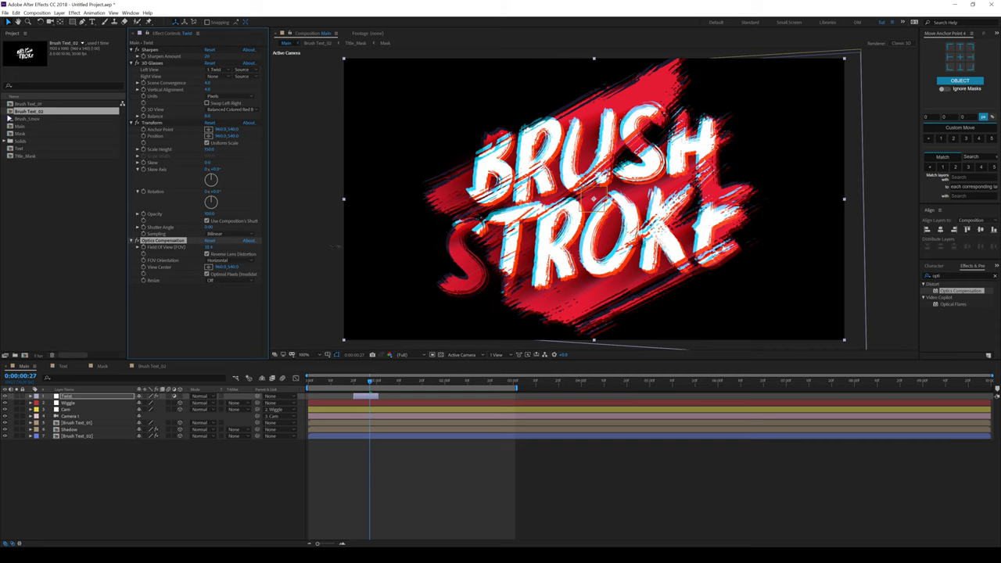
left_click(207, 253)
left_click_drag(208, 247, 298, 246)
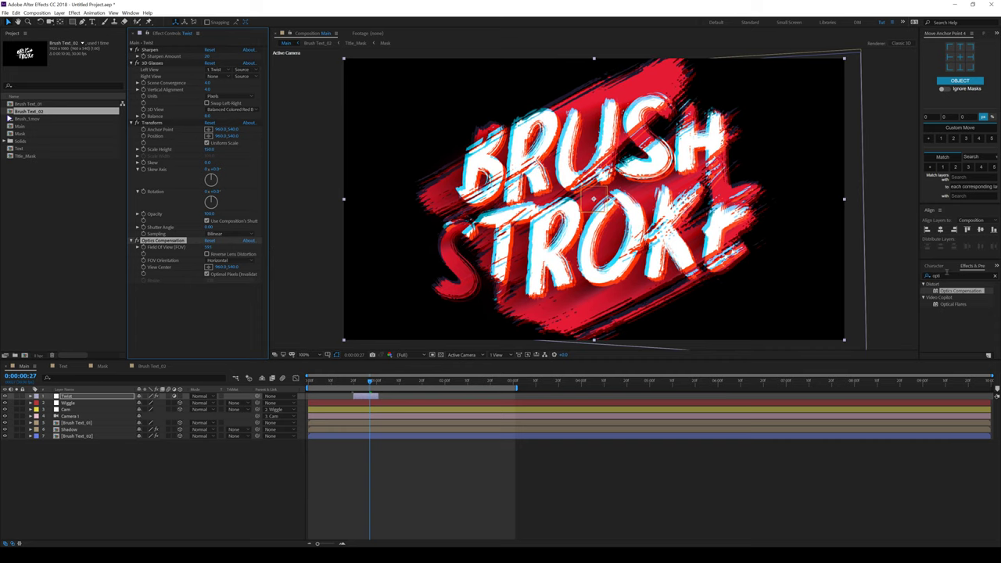
Apply the Invert effect to the Twist layer and move it above all the other effects
left_click(946, 276)
type("invert")
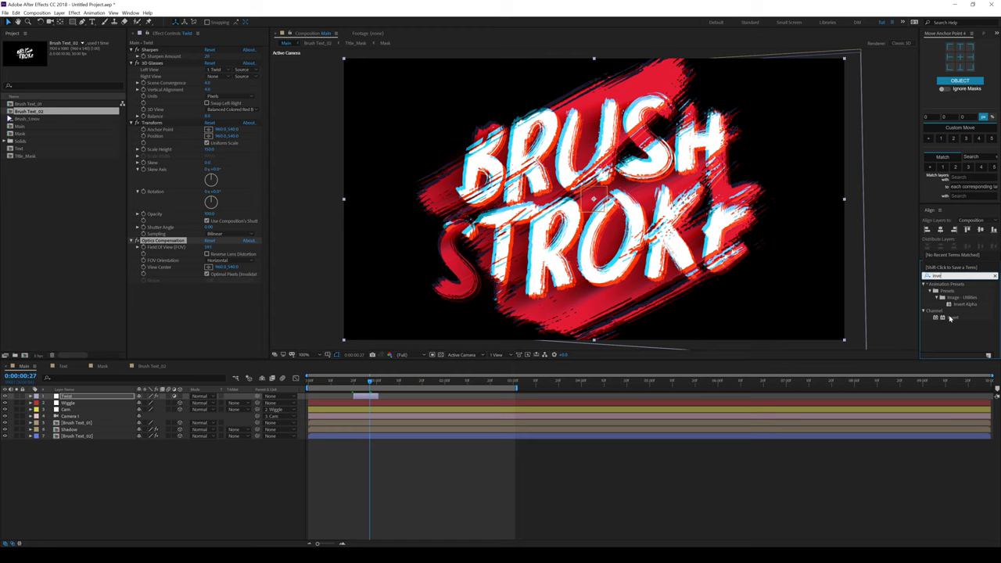
left_click_drag(950, 318, 268, 309)
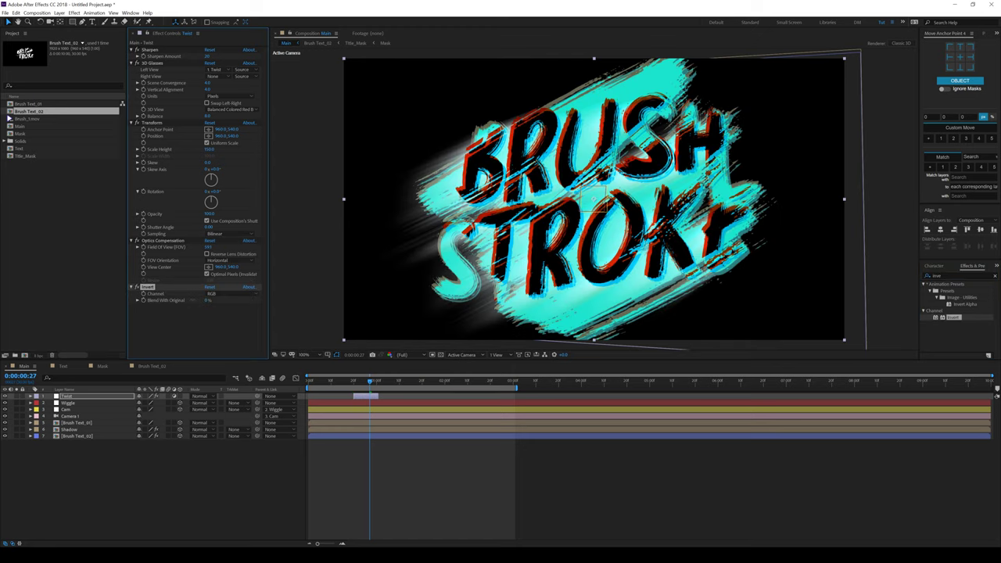
left_click_drag(193, 300, 168, 49)
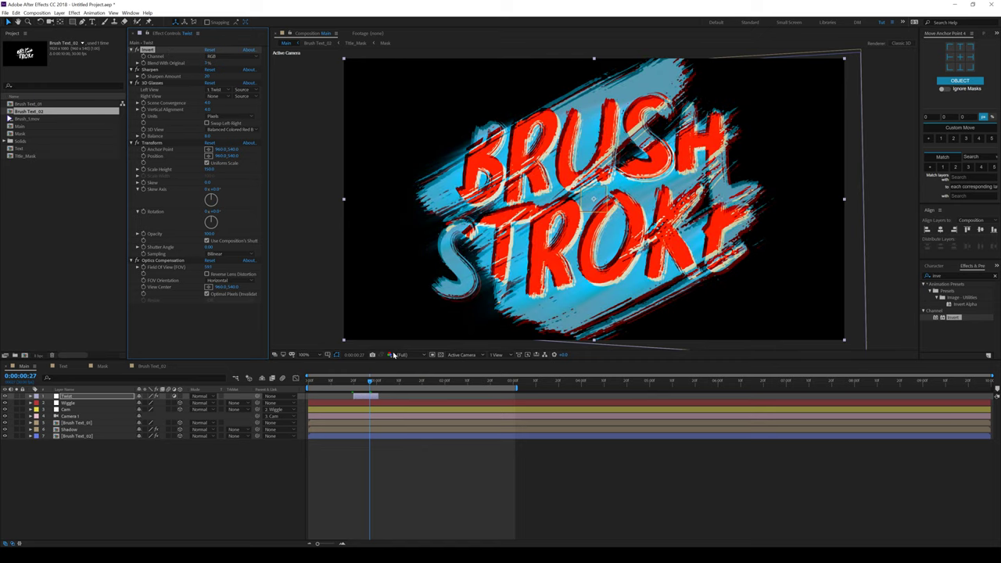
Set the Invert effect's Channel to Blue with Blend With Original at 0%
left_click(350, 381)
mouse_move(354, 382)
left_mouse_down()
mouse_move(384, 382)
mouse_move(345, 390)
mouse_move(372, 388)
left_mouse_up()
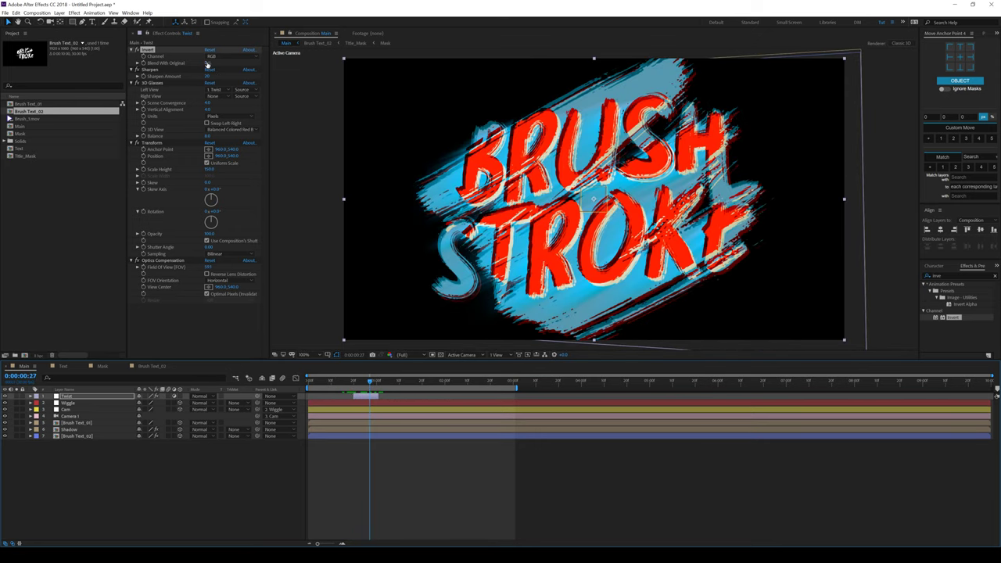
left_click_drag(214, 63, 196, 75)
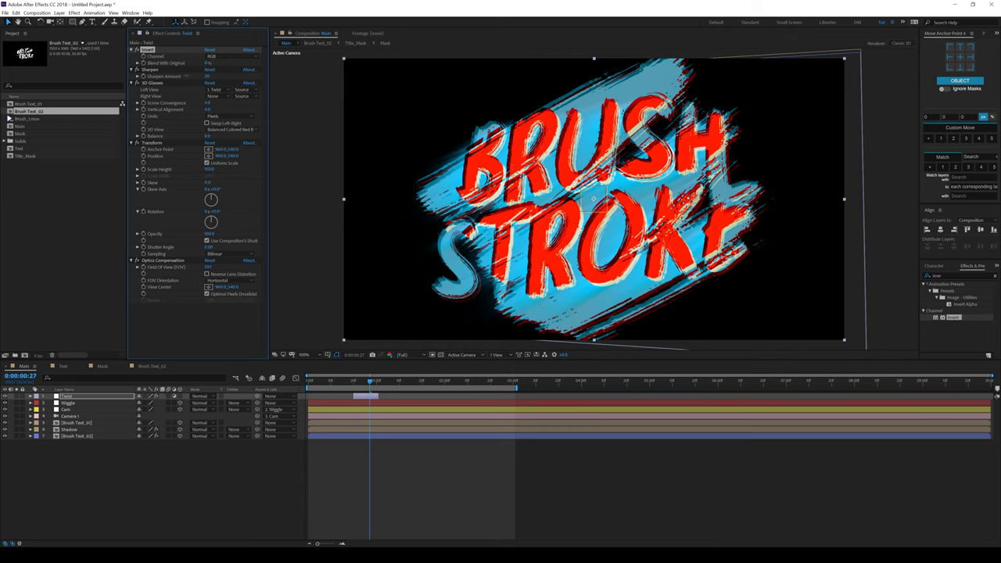
left_click(216, 58)
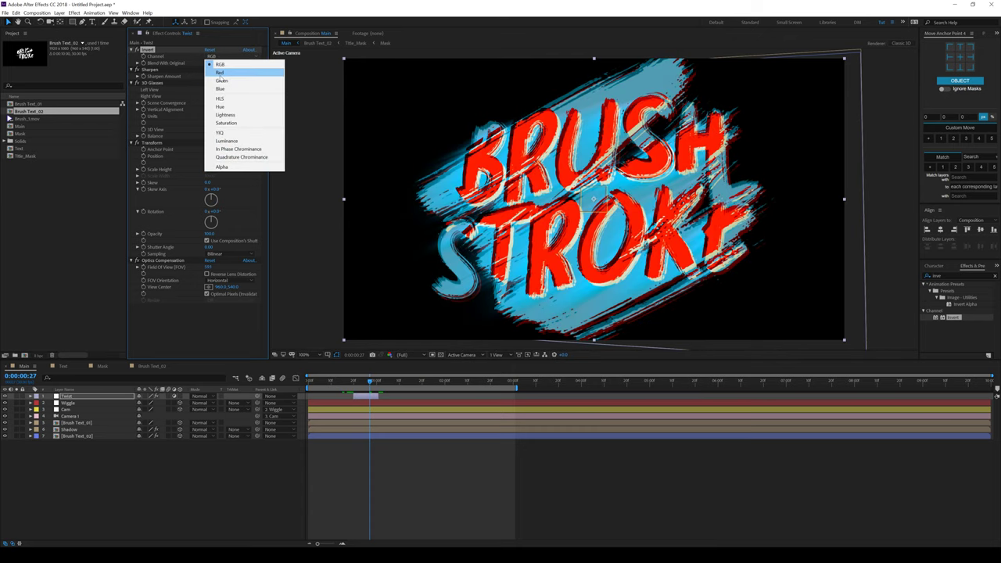
left_click(220, 77)
left_click(233, 58)
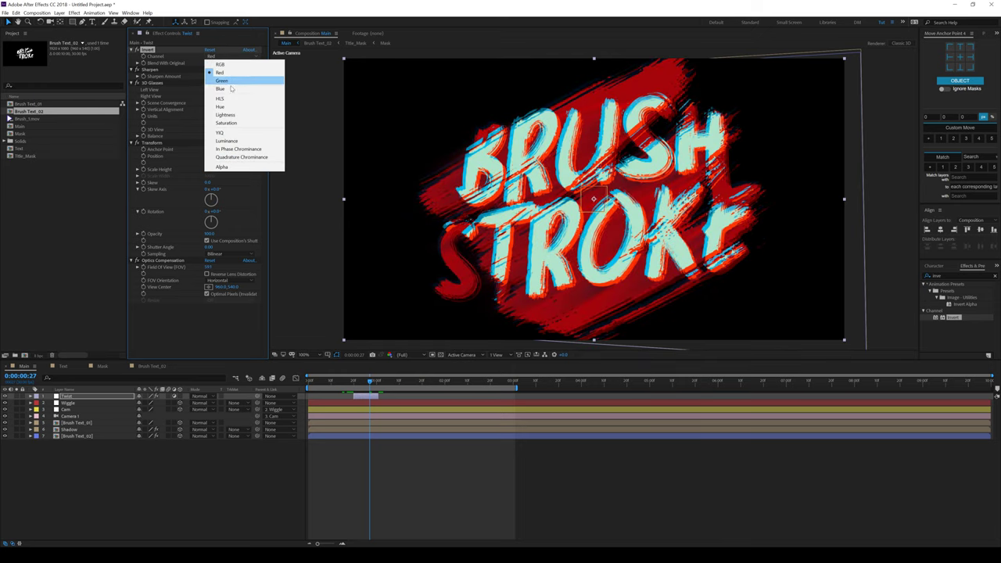
left_click(227, 79)
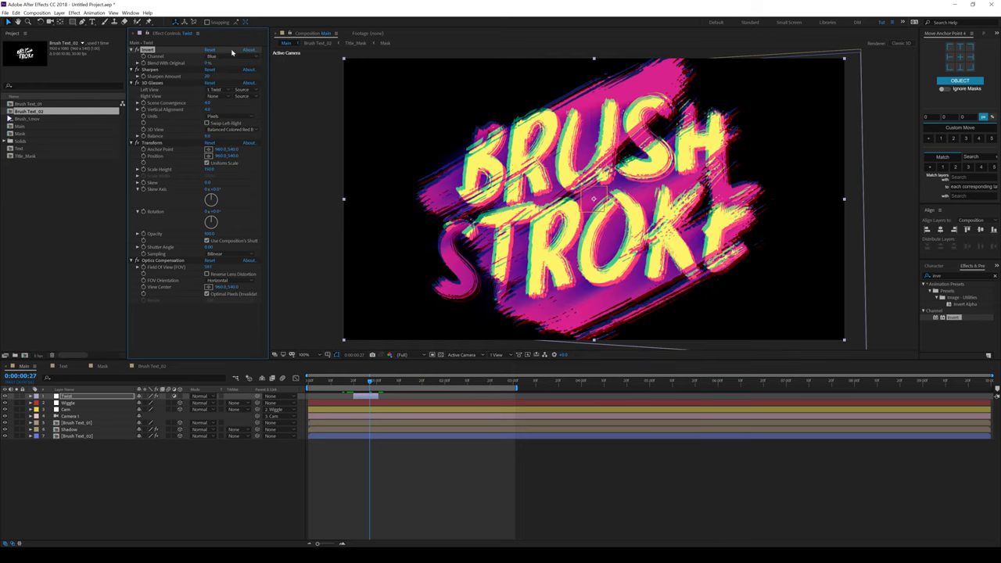
End the work area at 0:00:02:17 and preview the Main animation from the start
mouse_move(367, 382)
left_mouse_down()
mouse_move(324, 381)
mouse_move(425, 381)
mouse_move(408, 381)
left_mouse_up()
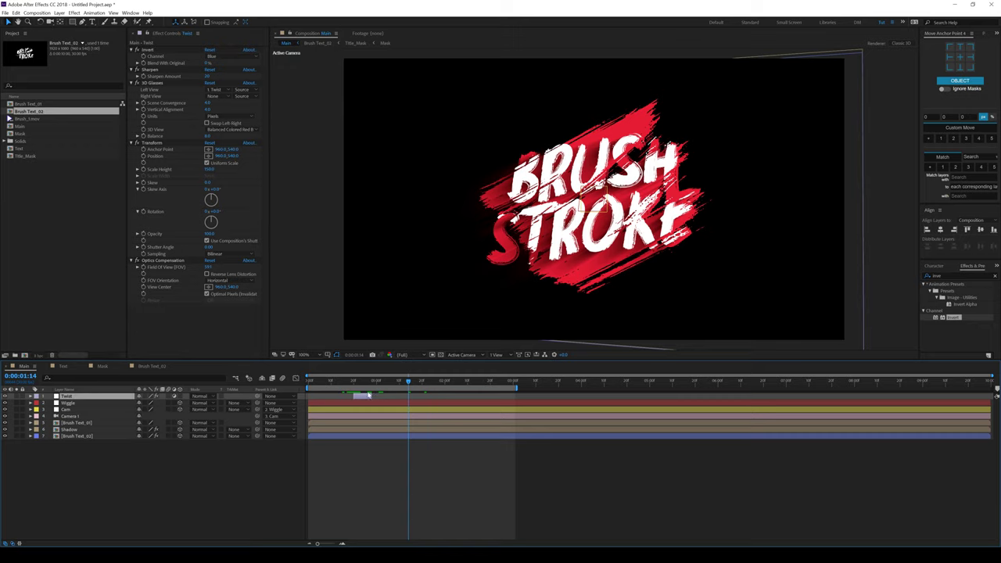
left_click_drag(408, 382, 248, 381)
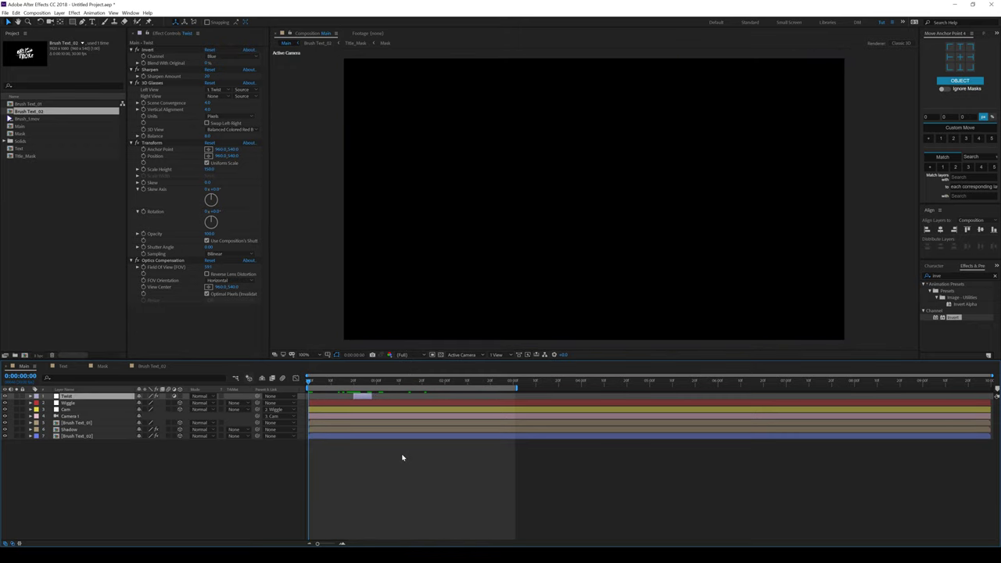
left_click(484, 383)
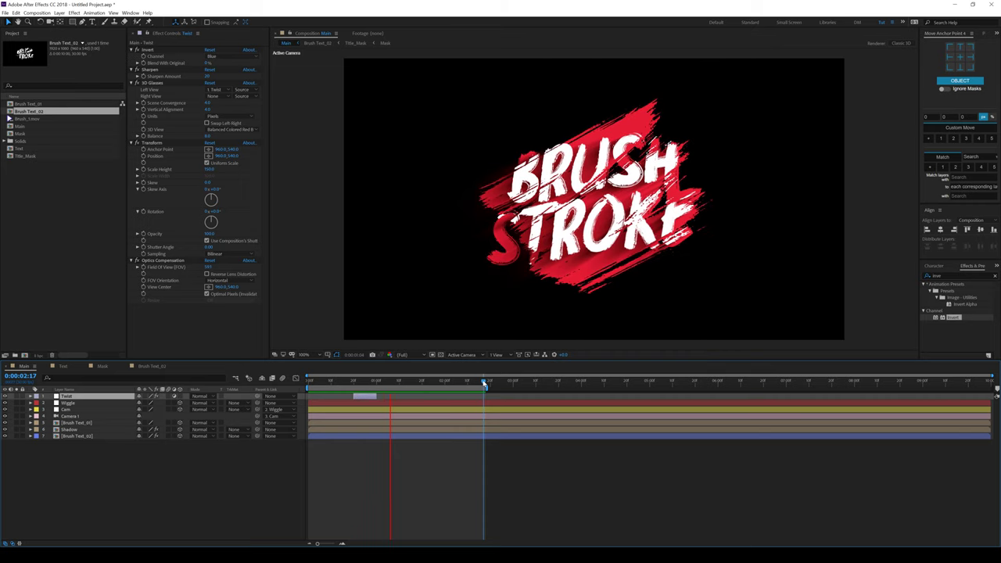